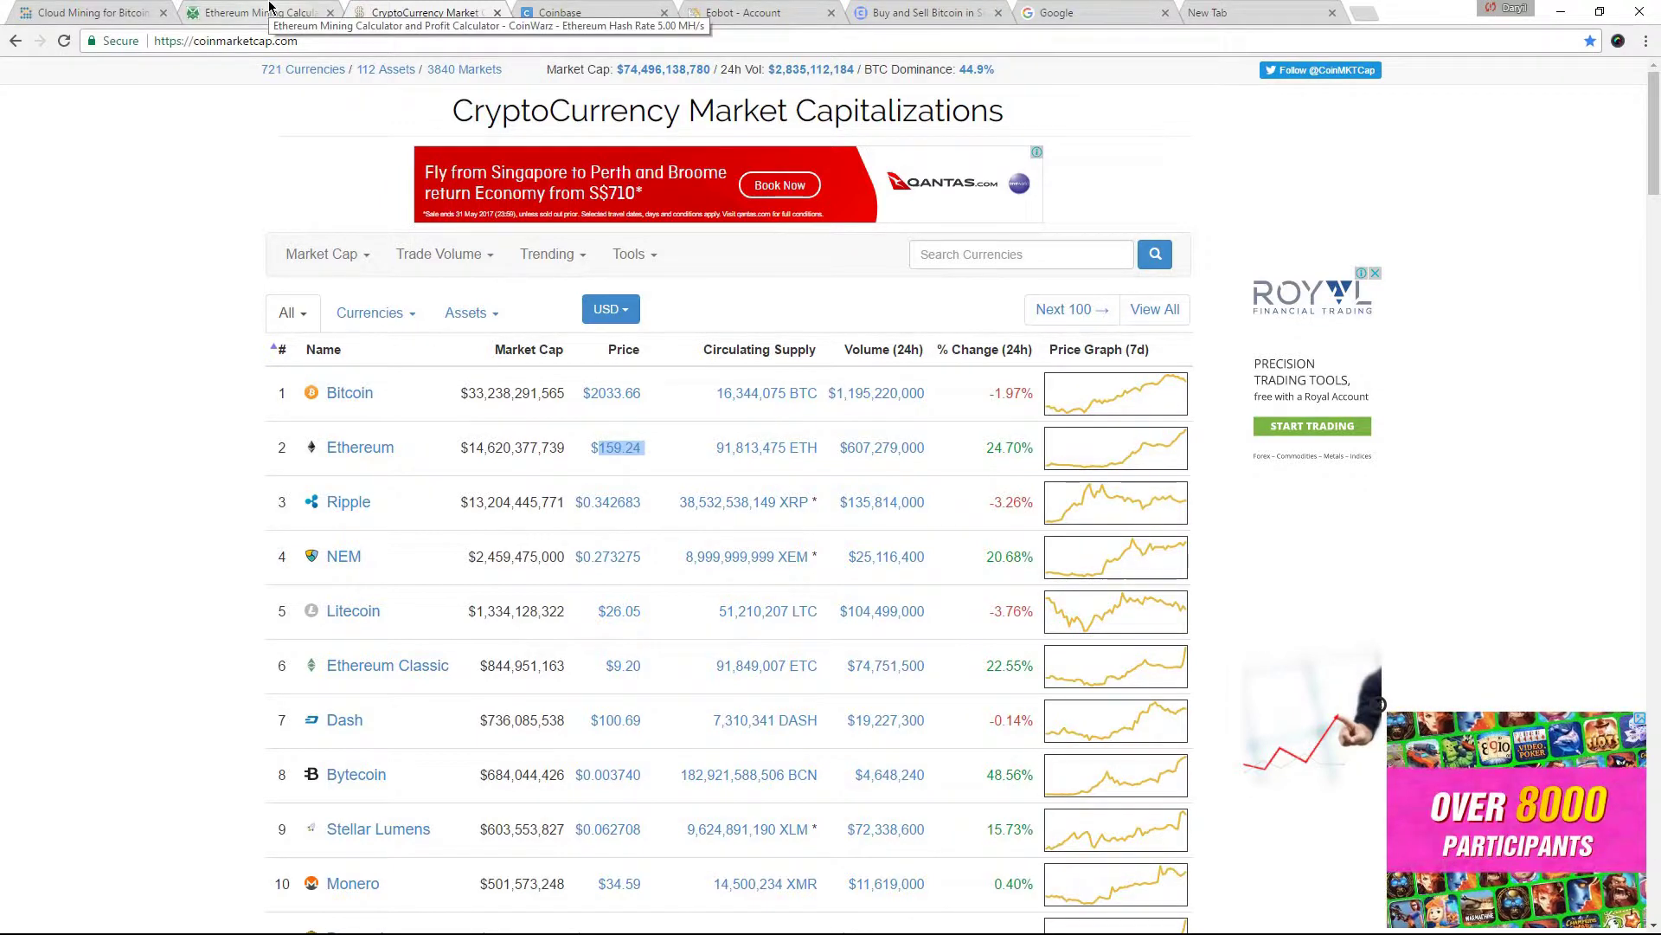
Open Upgrade Hashpower in Genesis Mining and set Bitcoin hashpower to 2.5 TH/s (0.173 BTC)
click(76, 11)
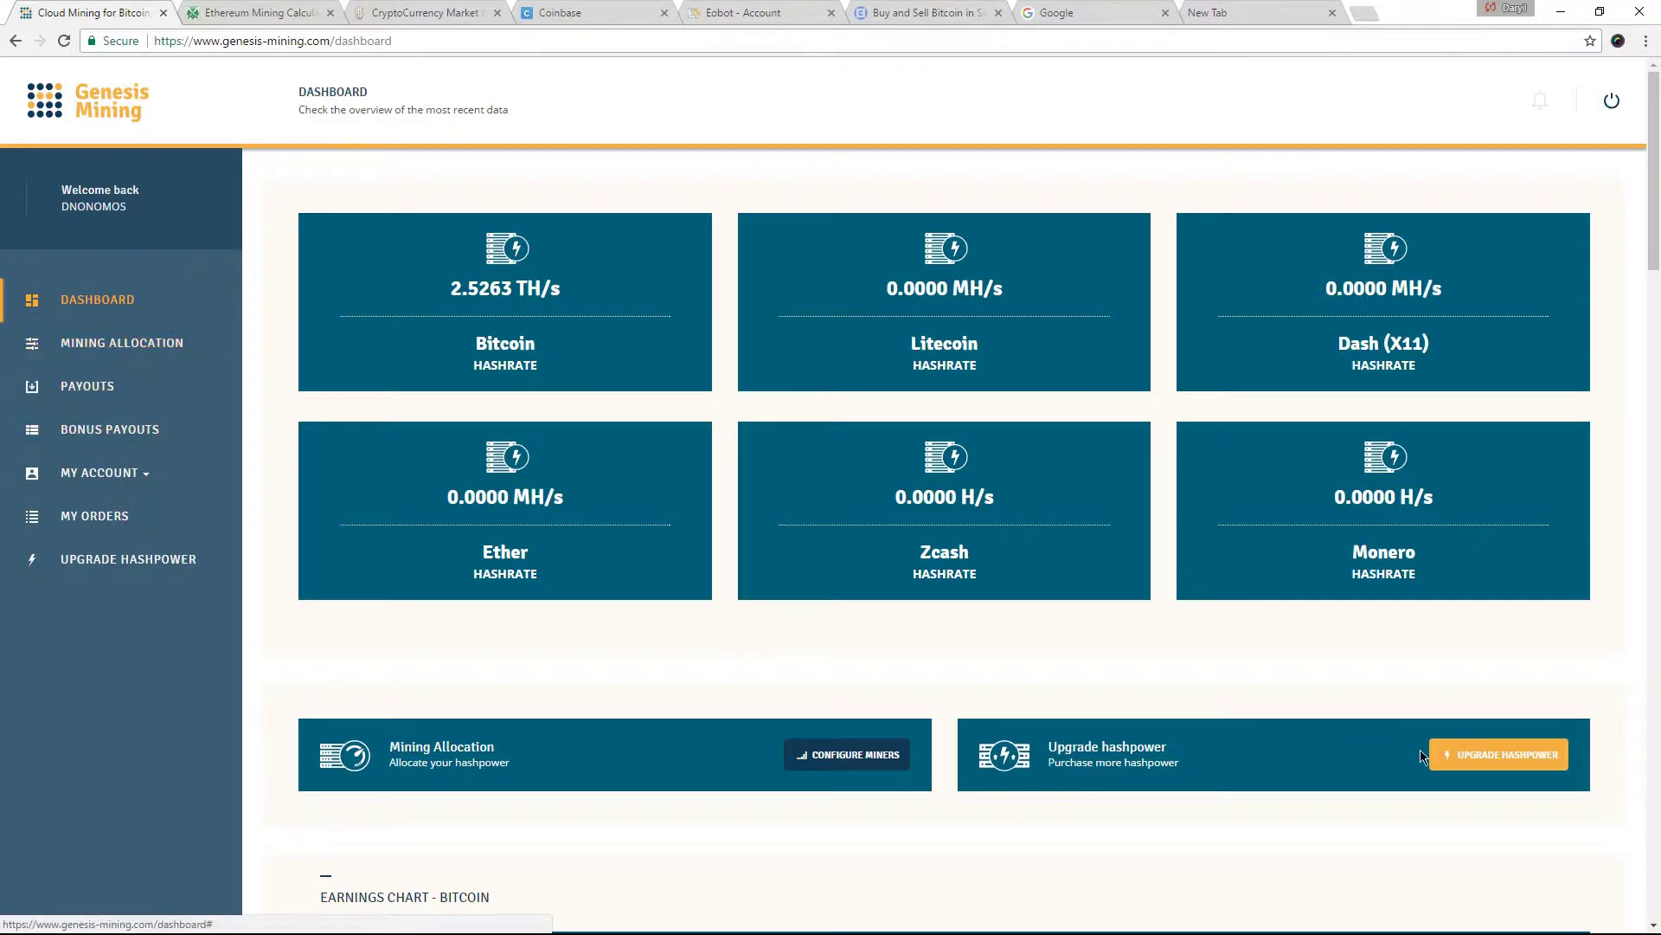
click(1500, 752)
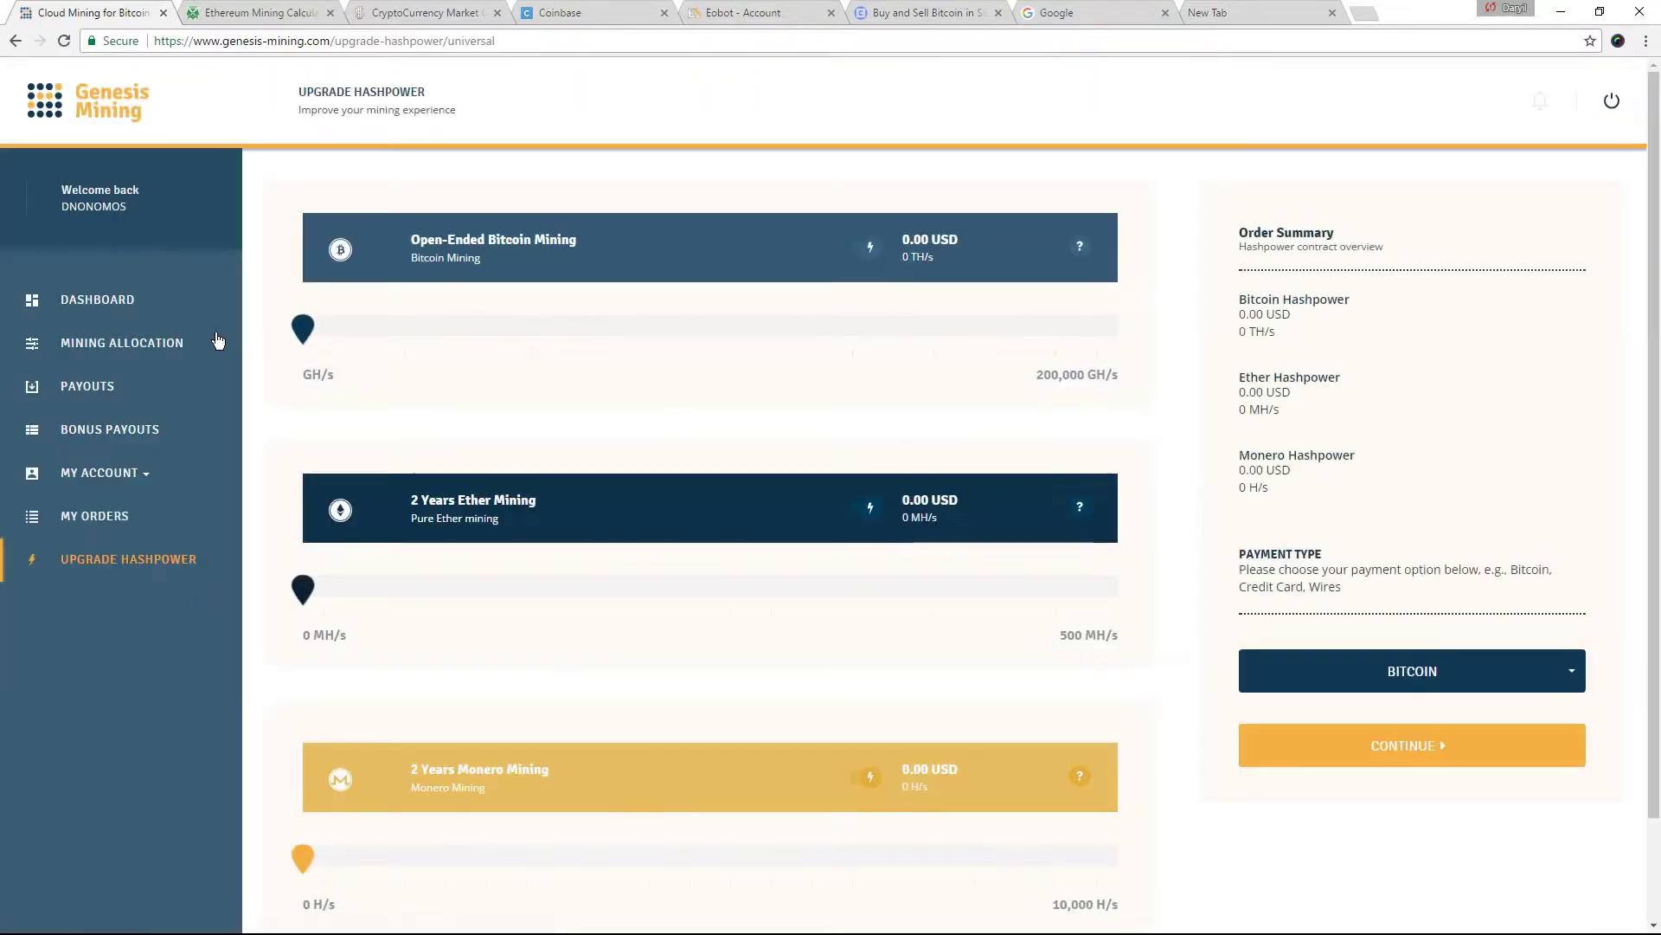
drag(473, 336, 821, 328)
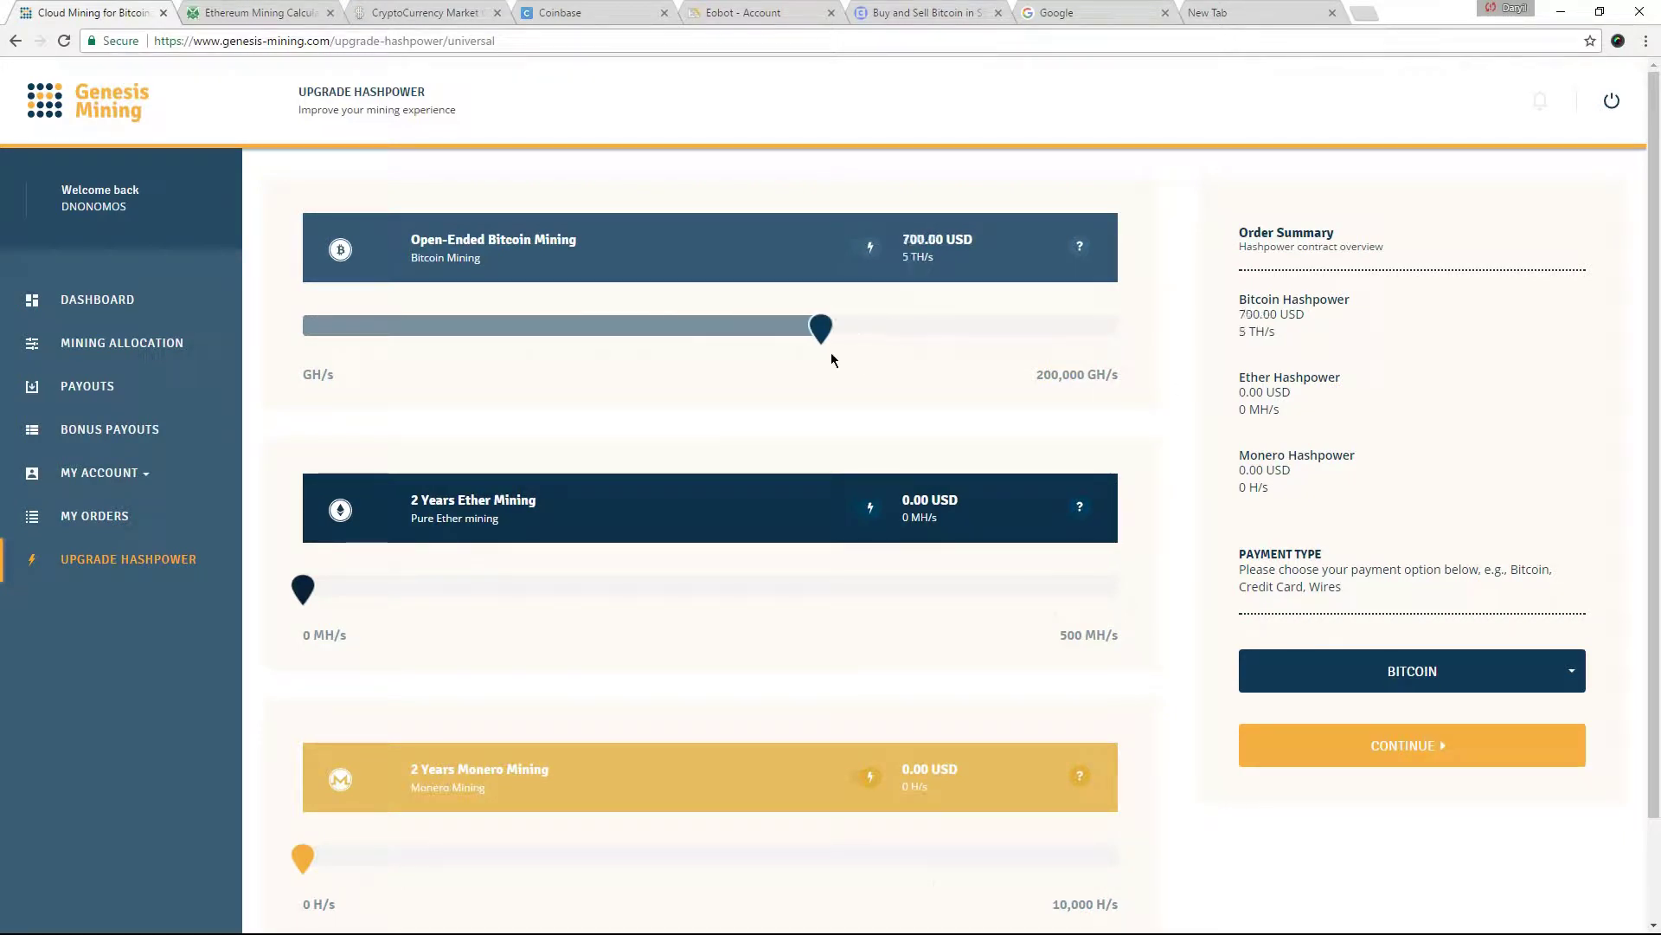
click(789, 336)
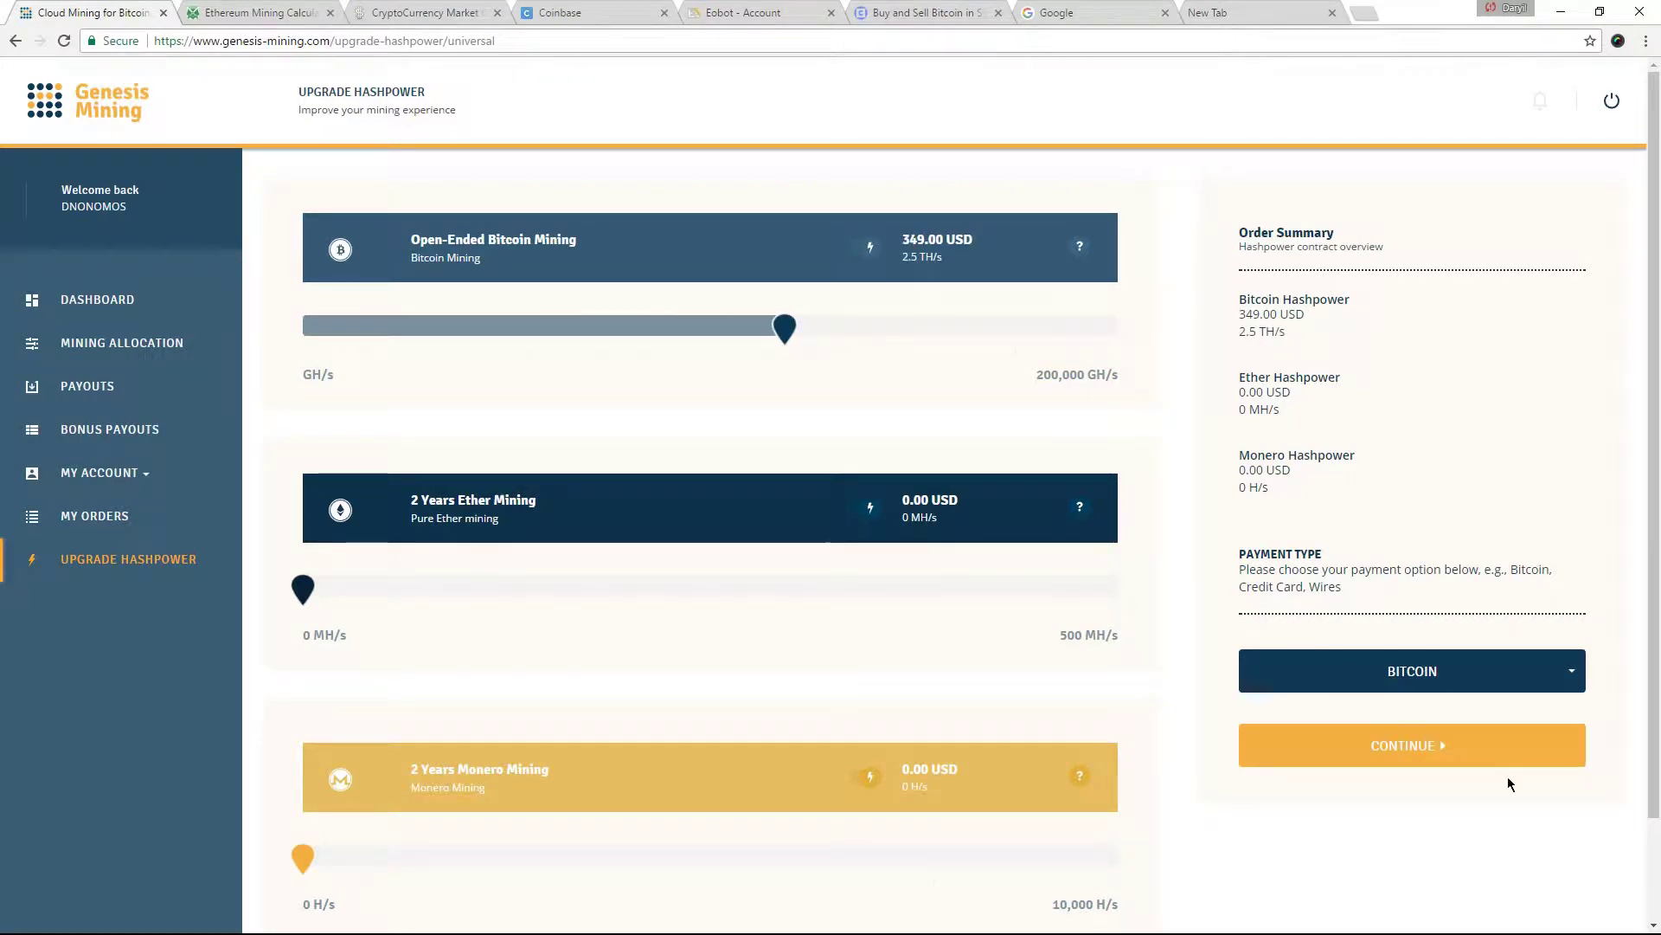
Choose Bitcoin as the payment type and add 5 MH/s Ether hashpower (0.074 BTC)
click(1395, 683)
click(1367, 740)
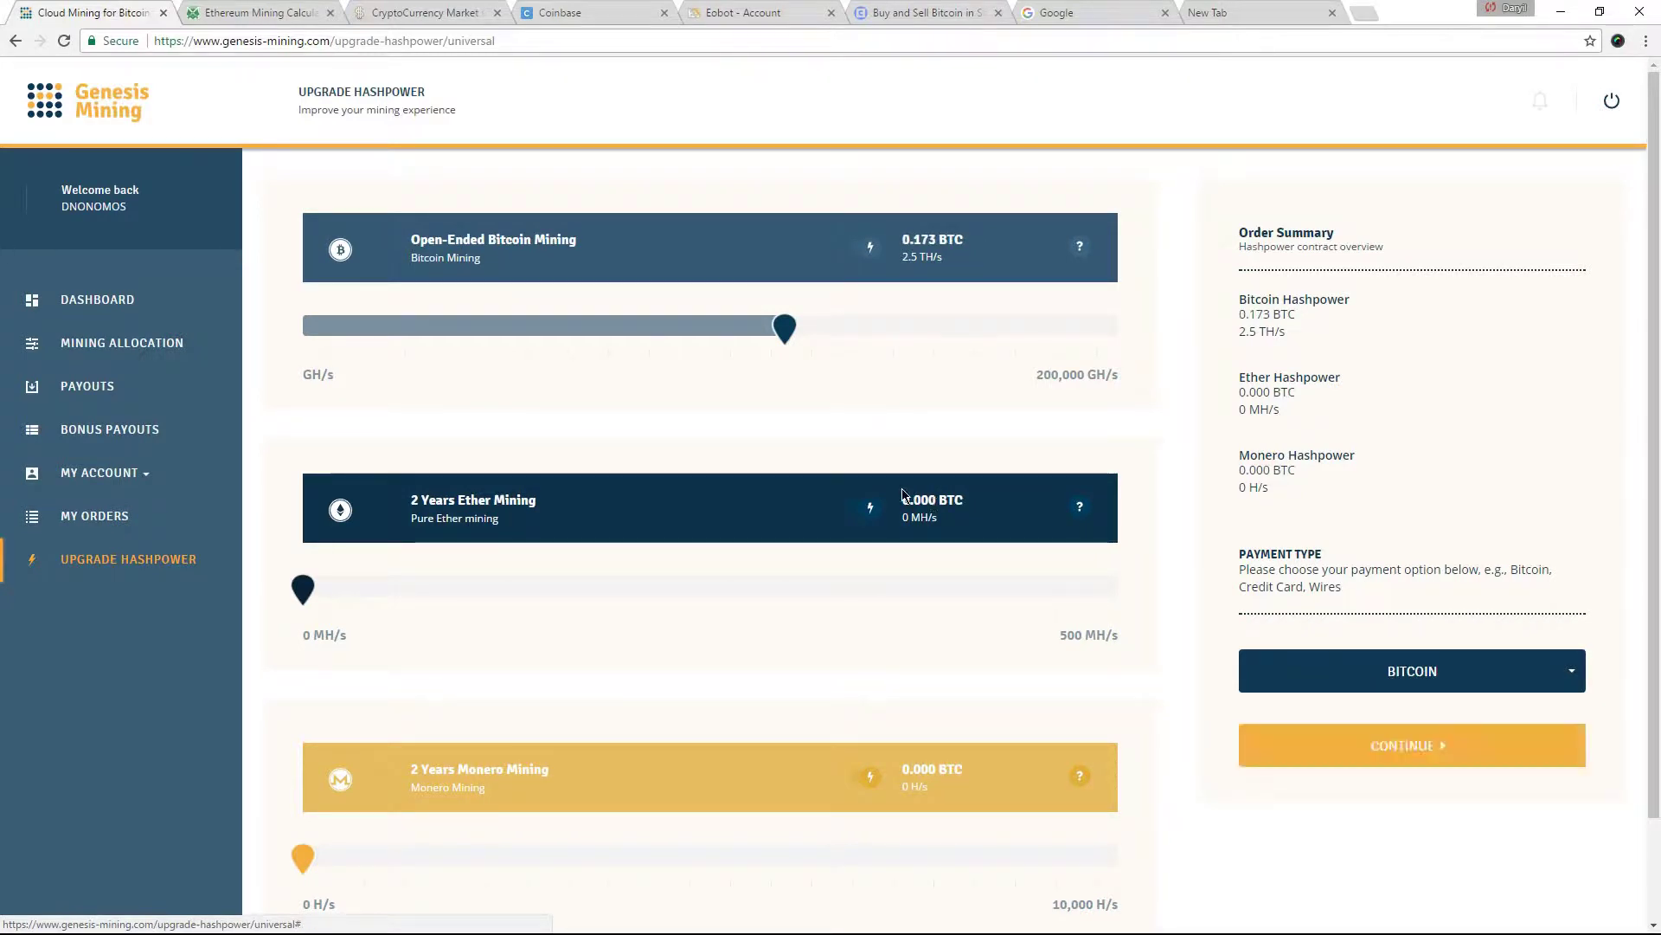
drag(342, 590, 509, 581)
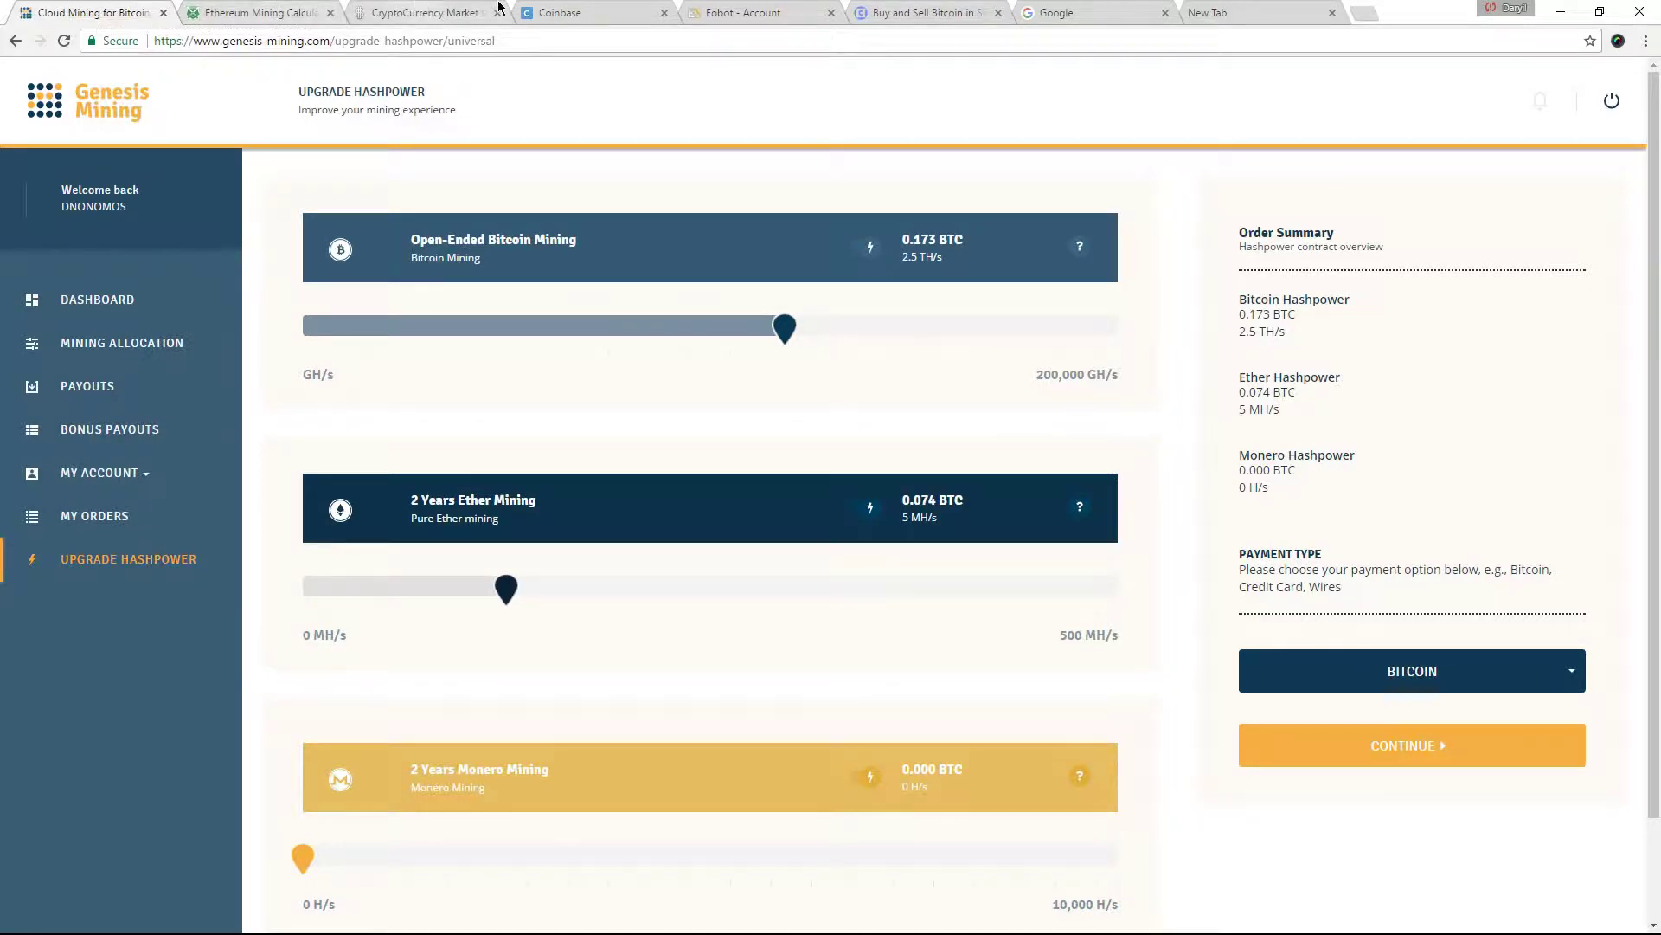
click(427, 11)
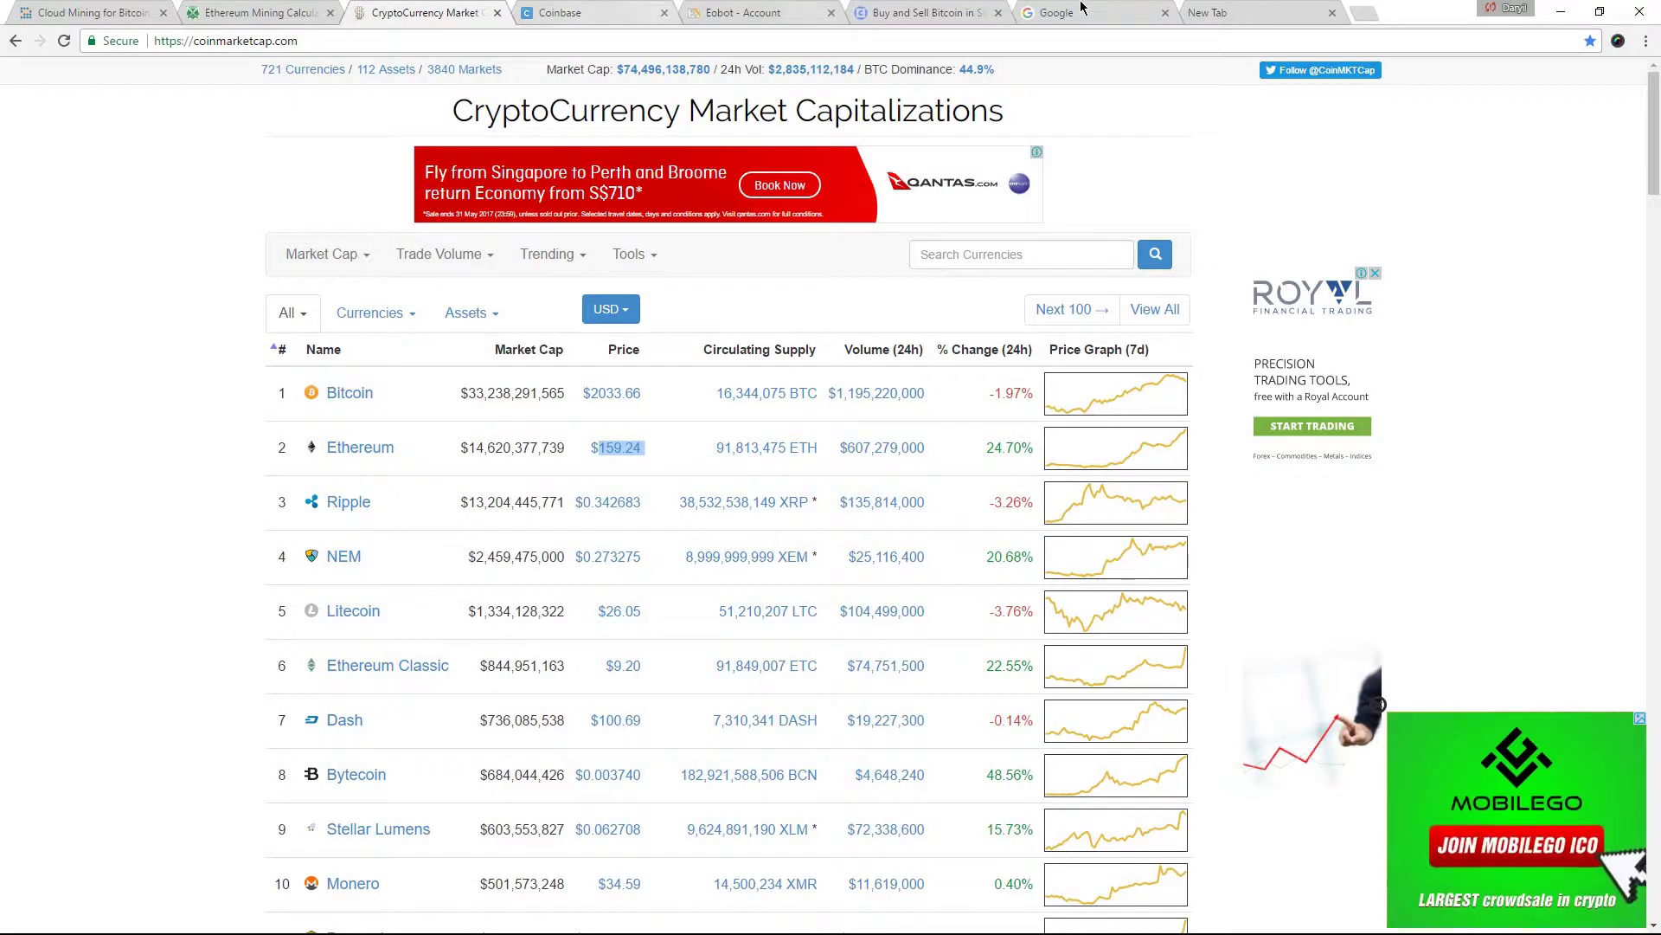
Open CoinWarz's Bitcoin Mining Calculator from the mining calculators list
click(291, 7)
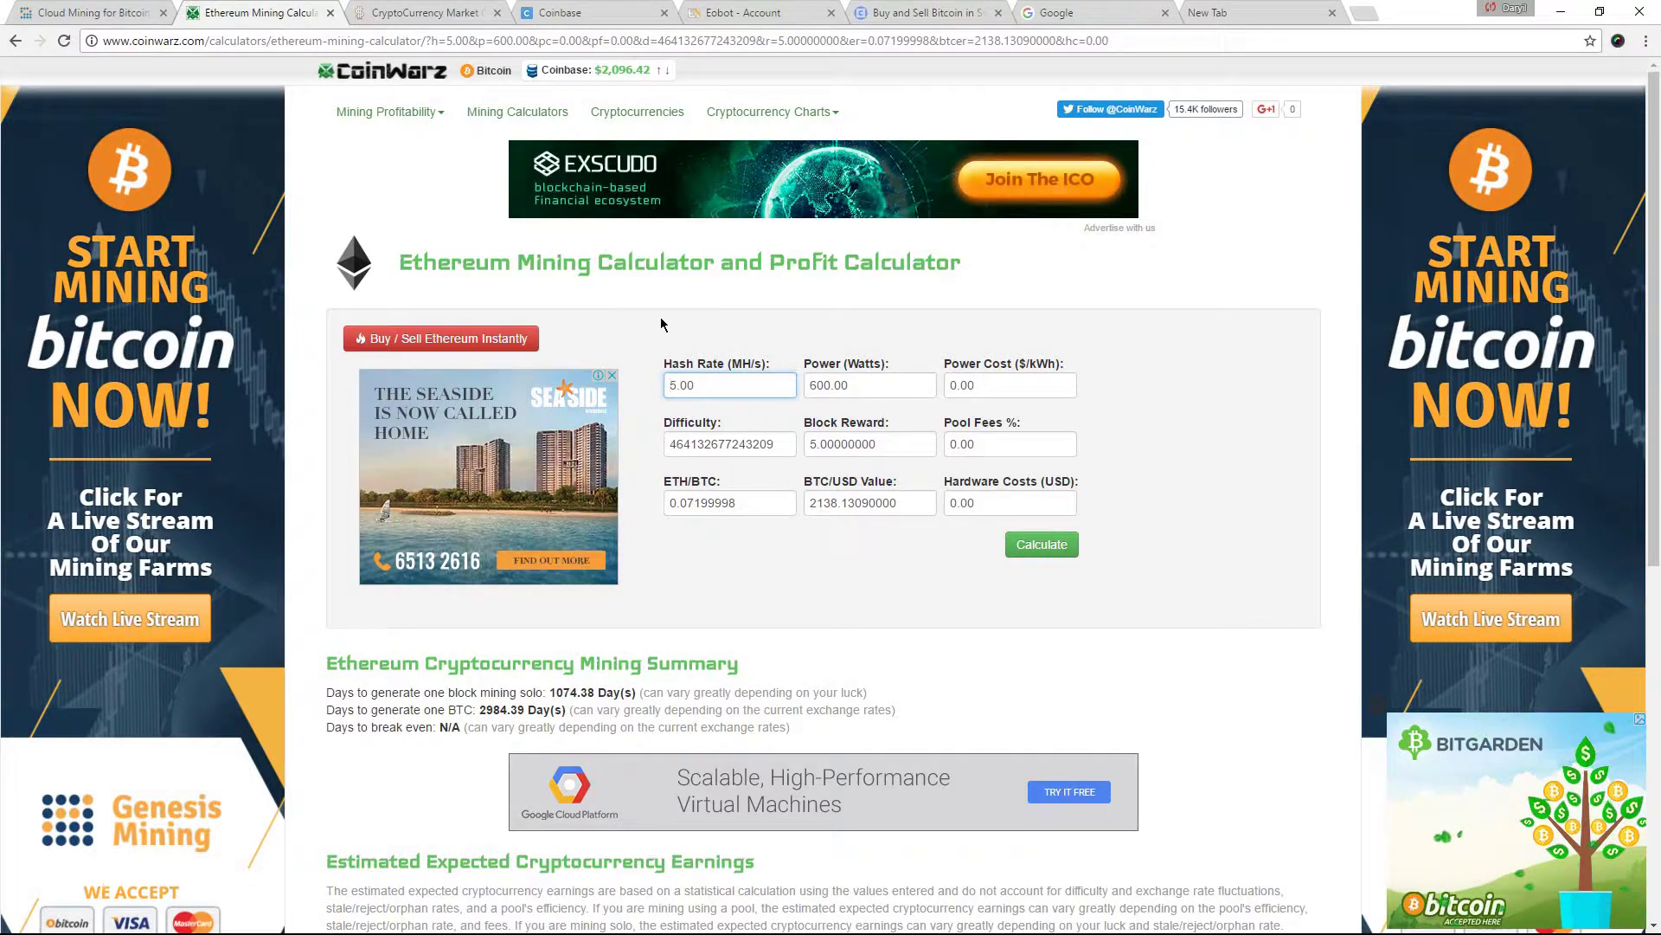
click(565, 117)
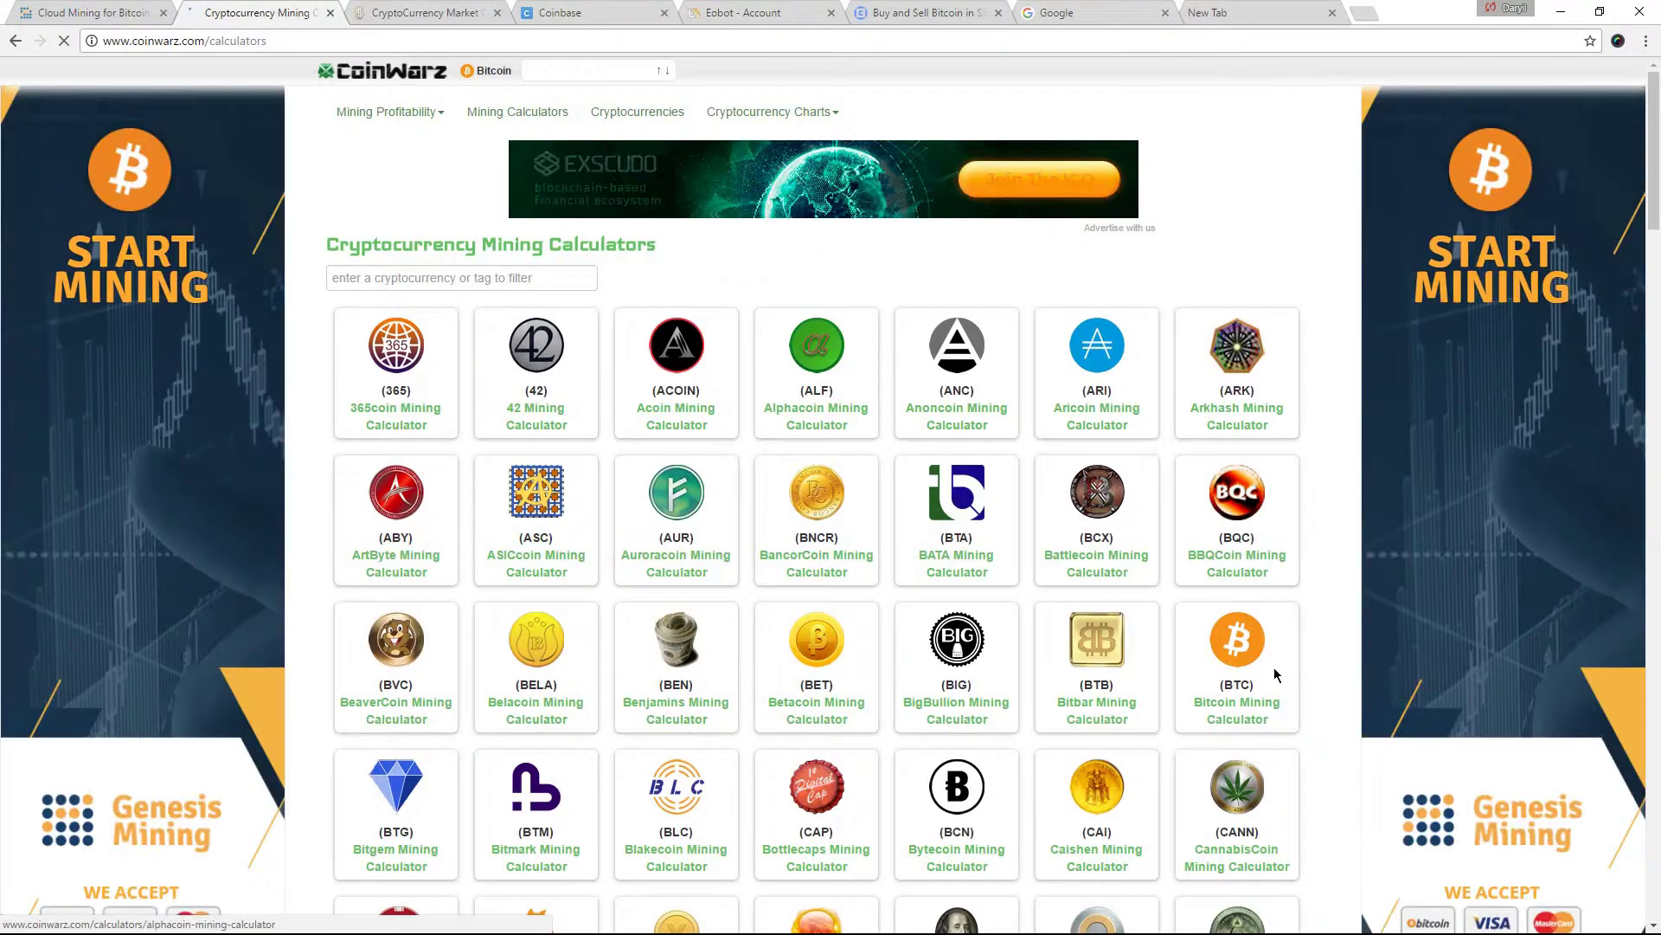
click(1232, 715)
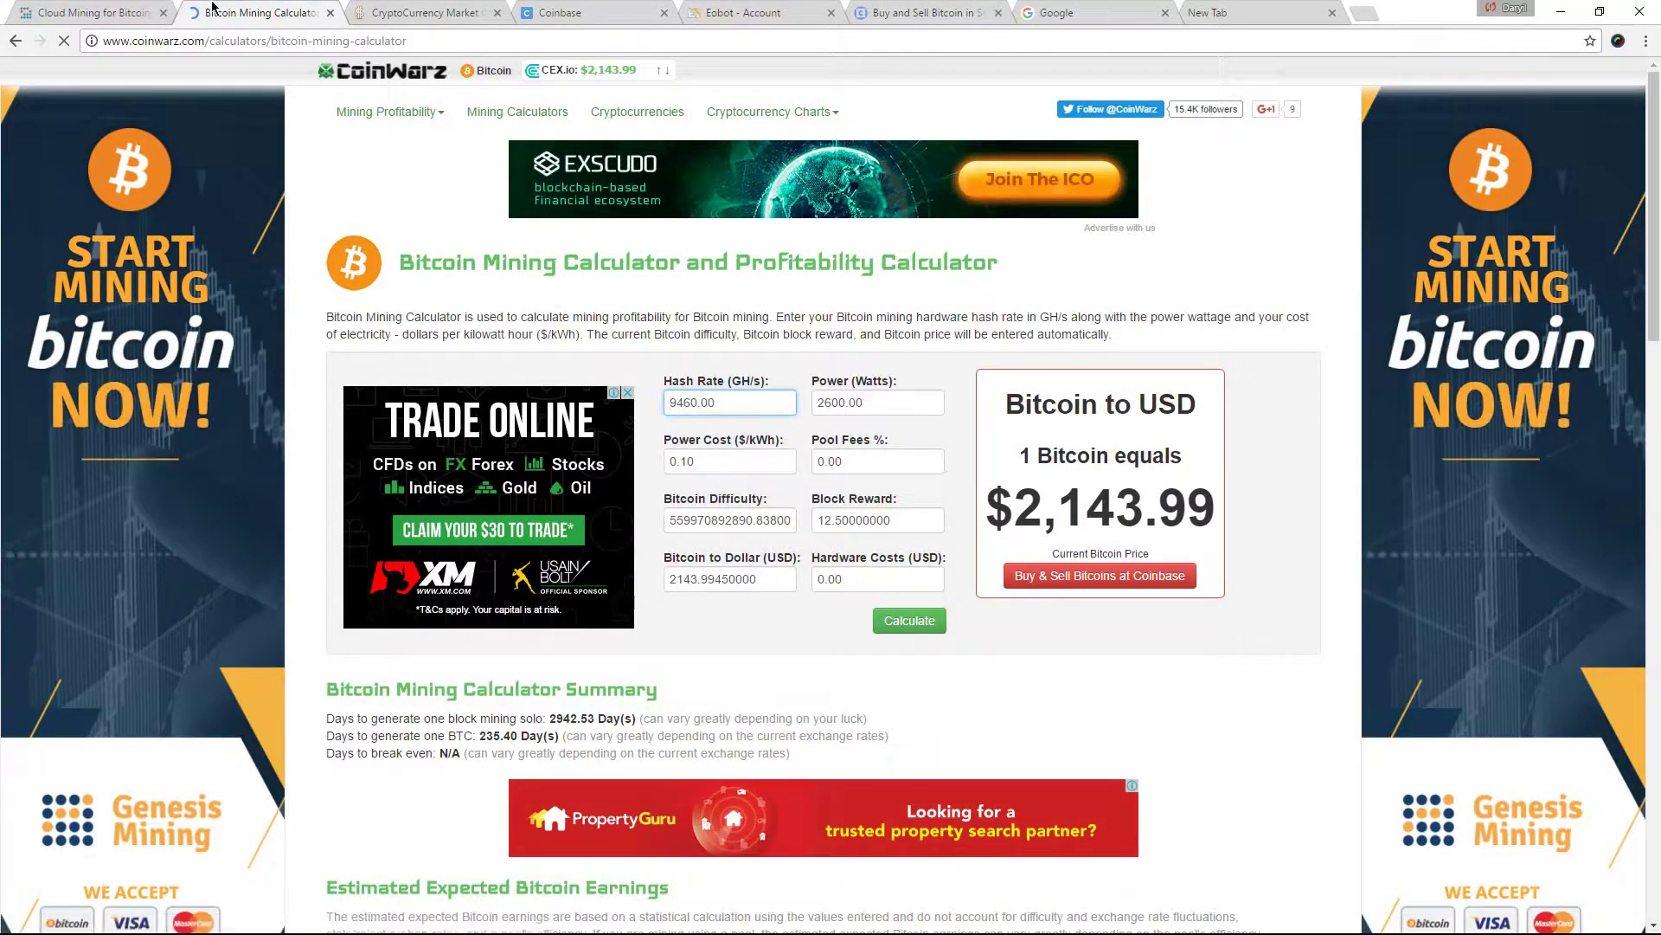
click(111, 14)
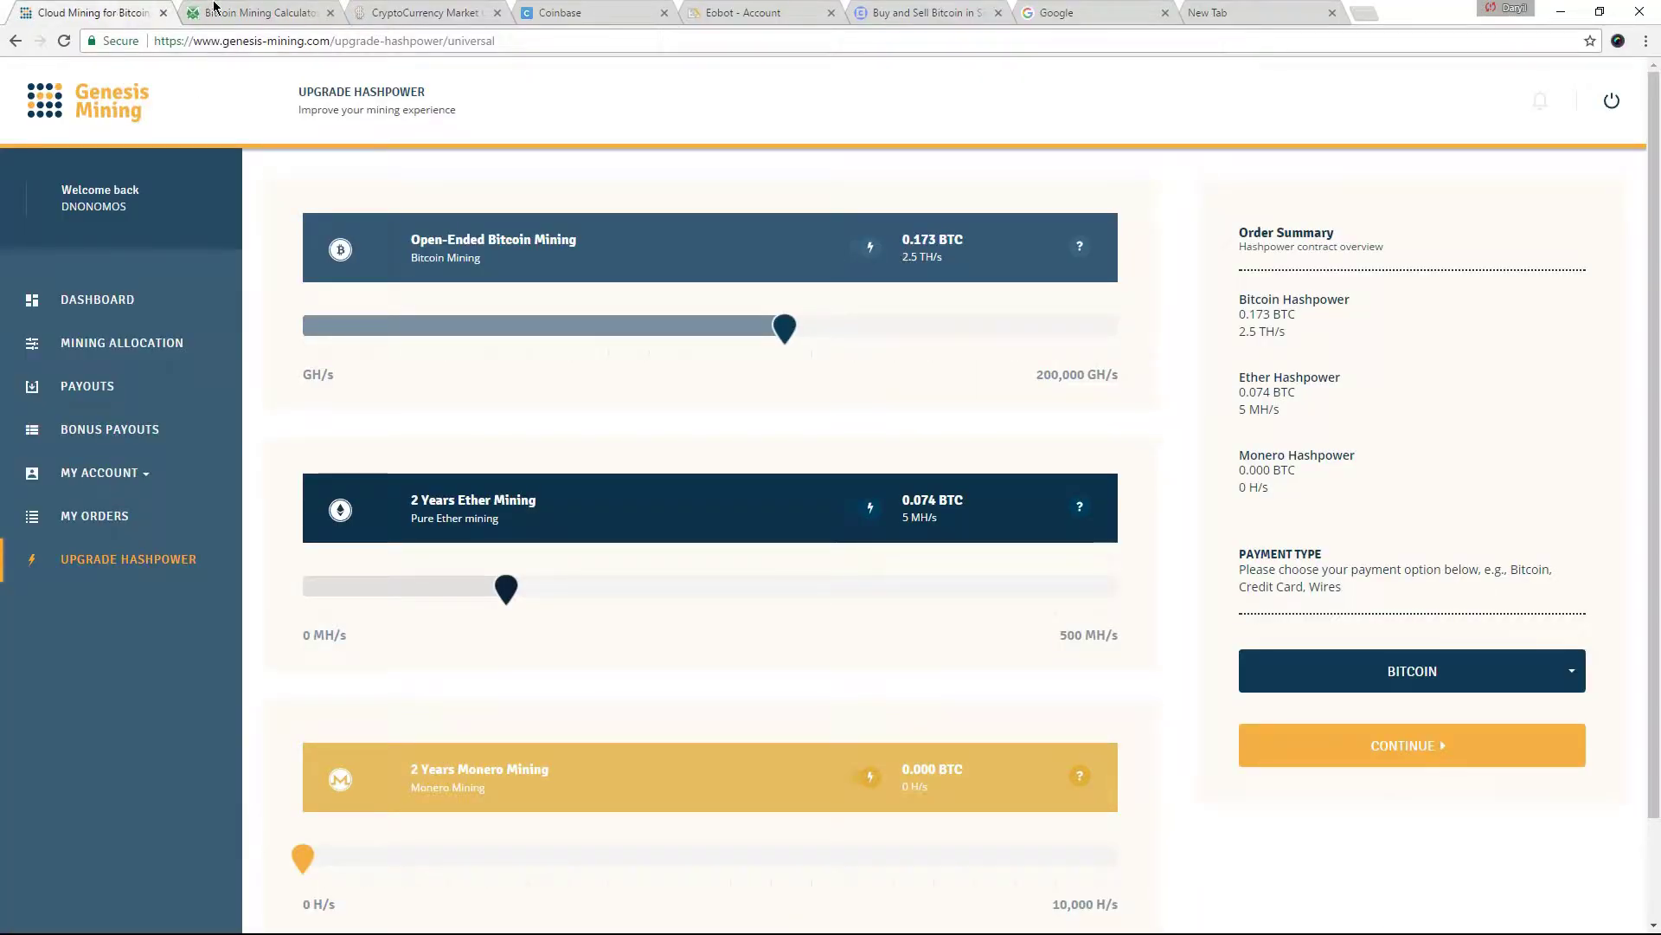
click(260, 12)
Set the hash rate to 2500 GH/s and recalculate (890.76 days per BTC), then start editing Power Cost
click(677, 401)
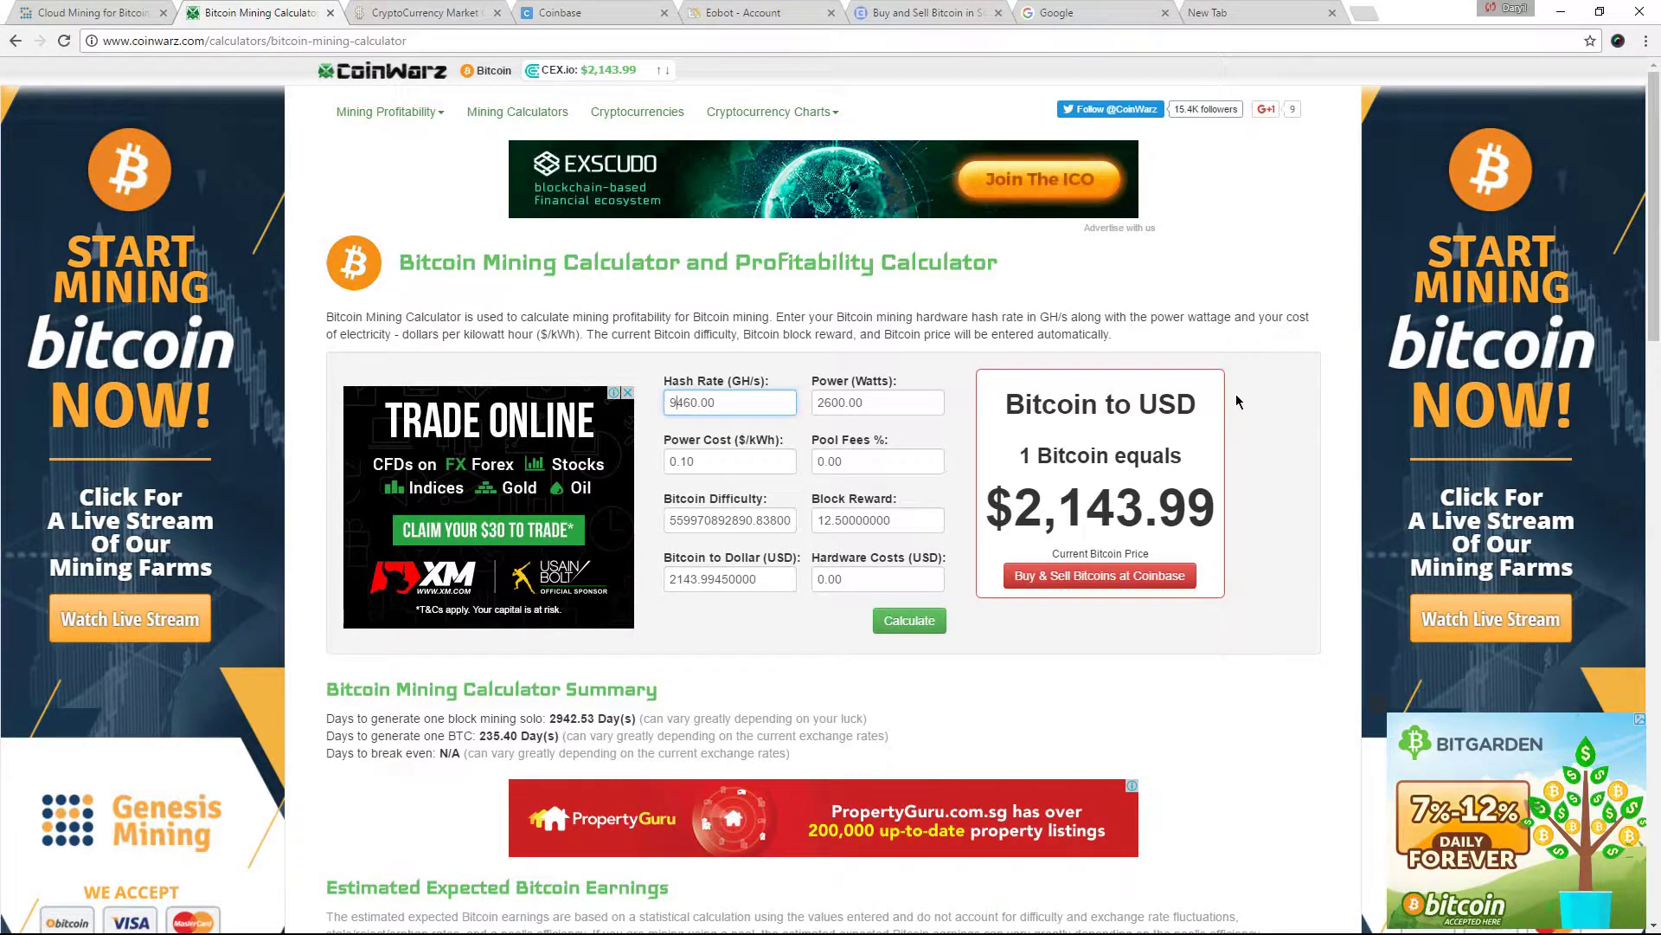
key(BackSpace)
text(2)
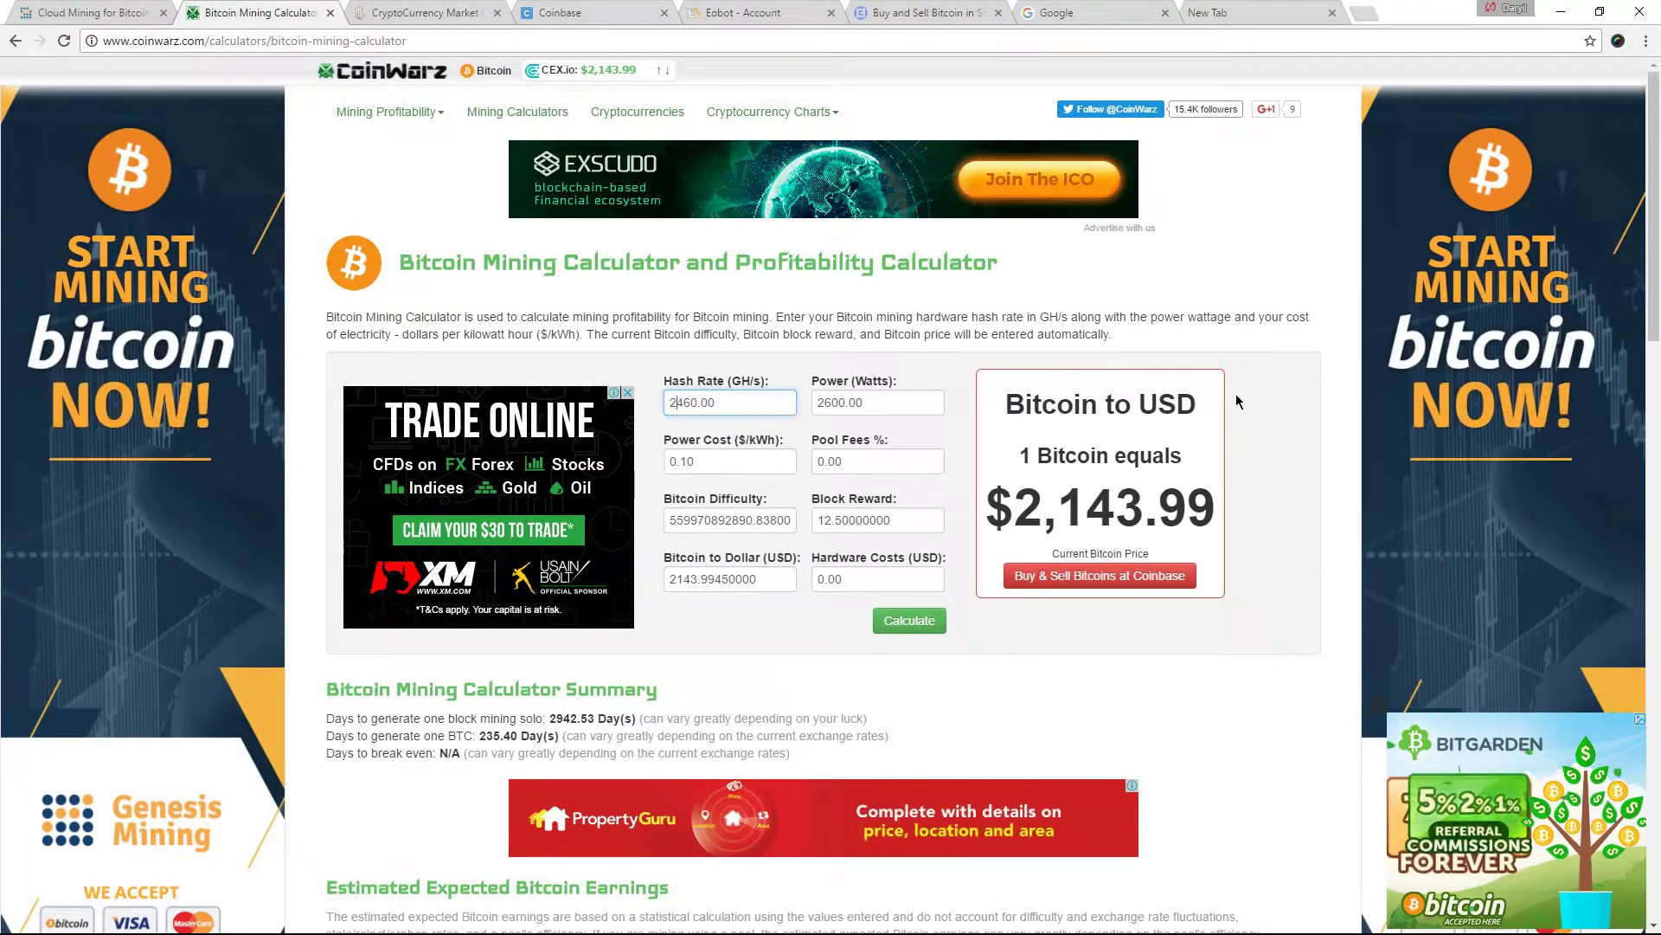
key(Right)
key(Right)
key(Right)
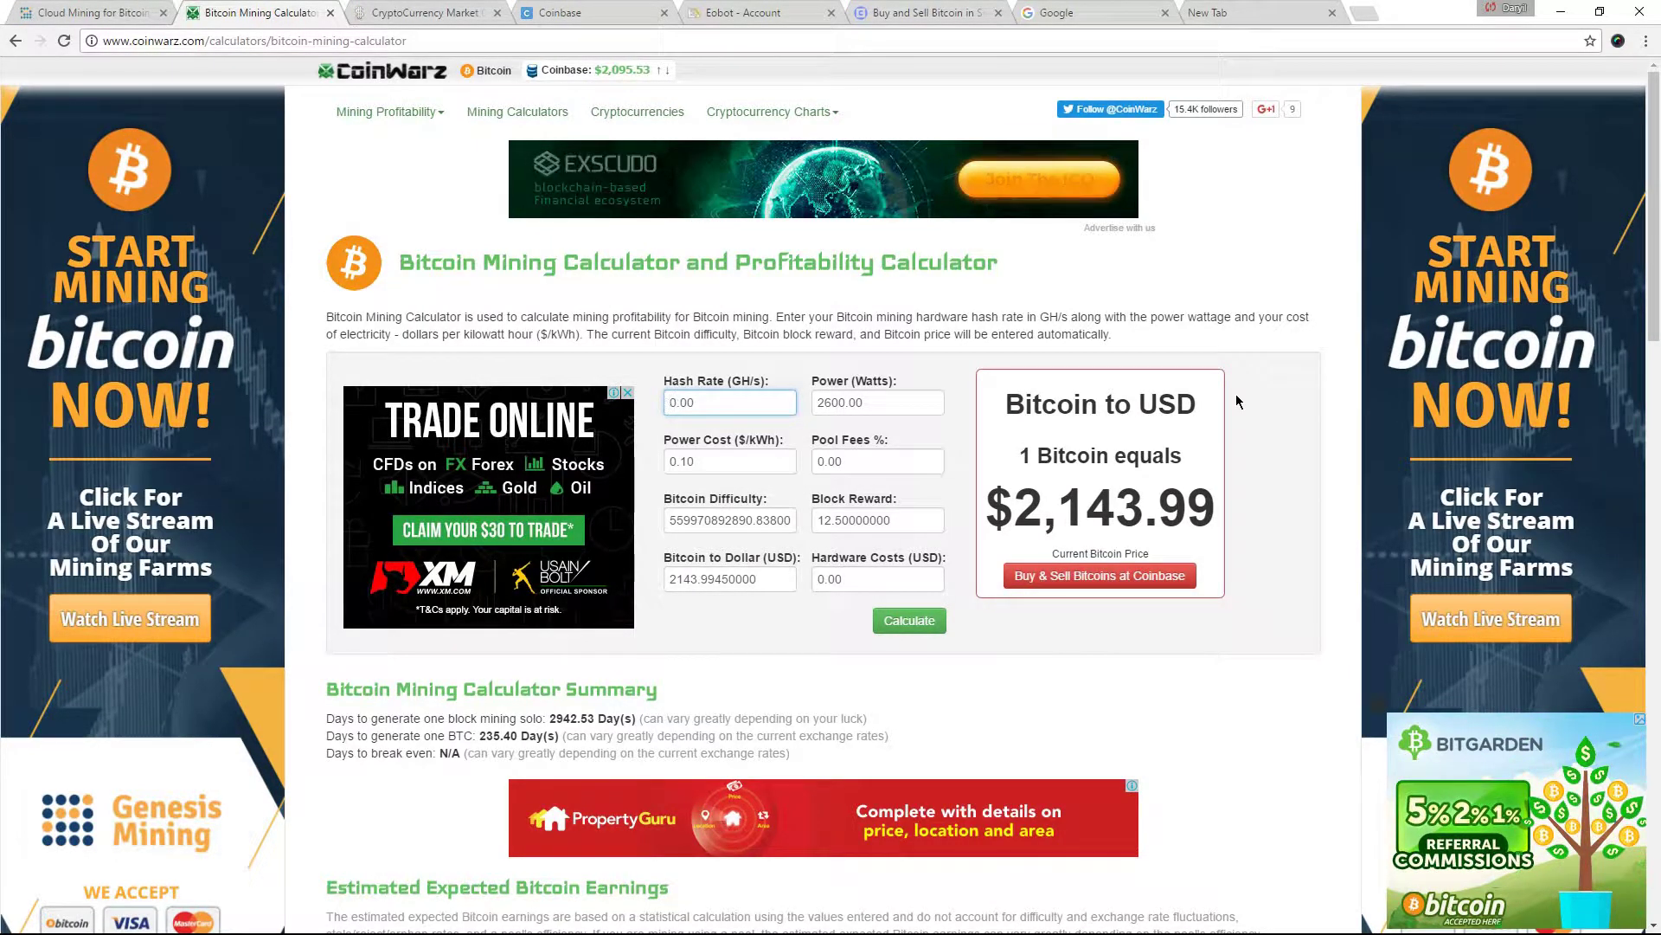
text(500)
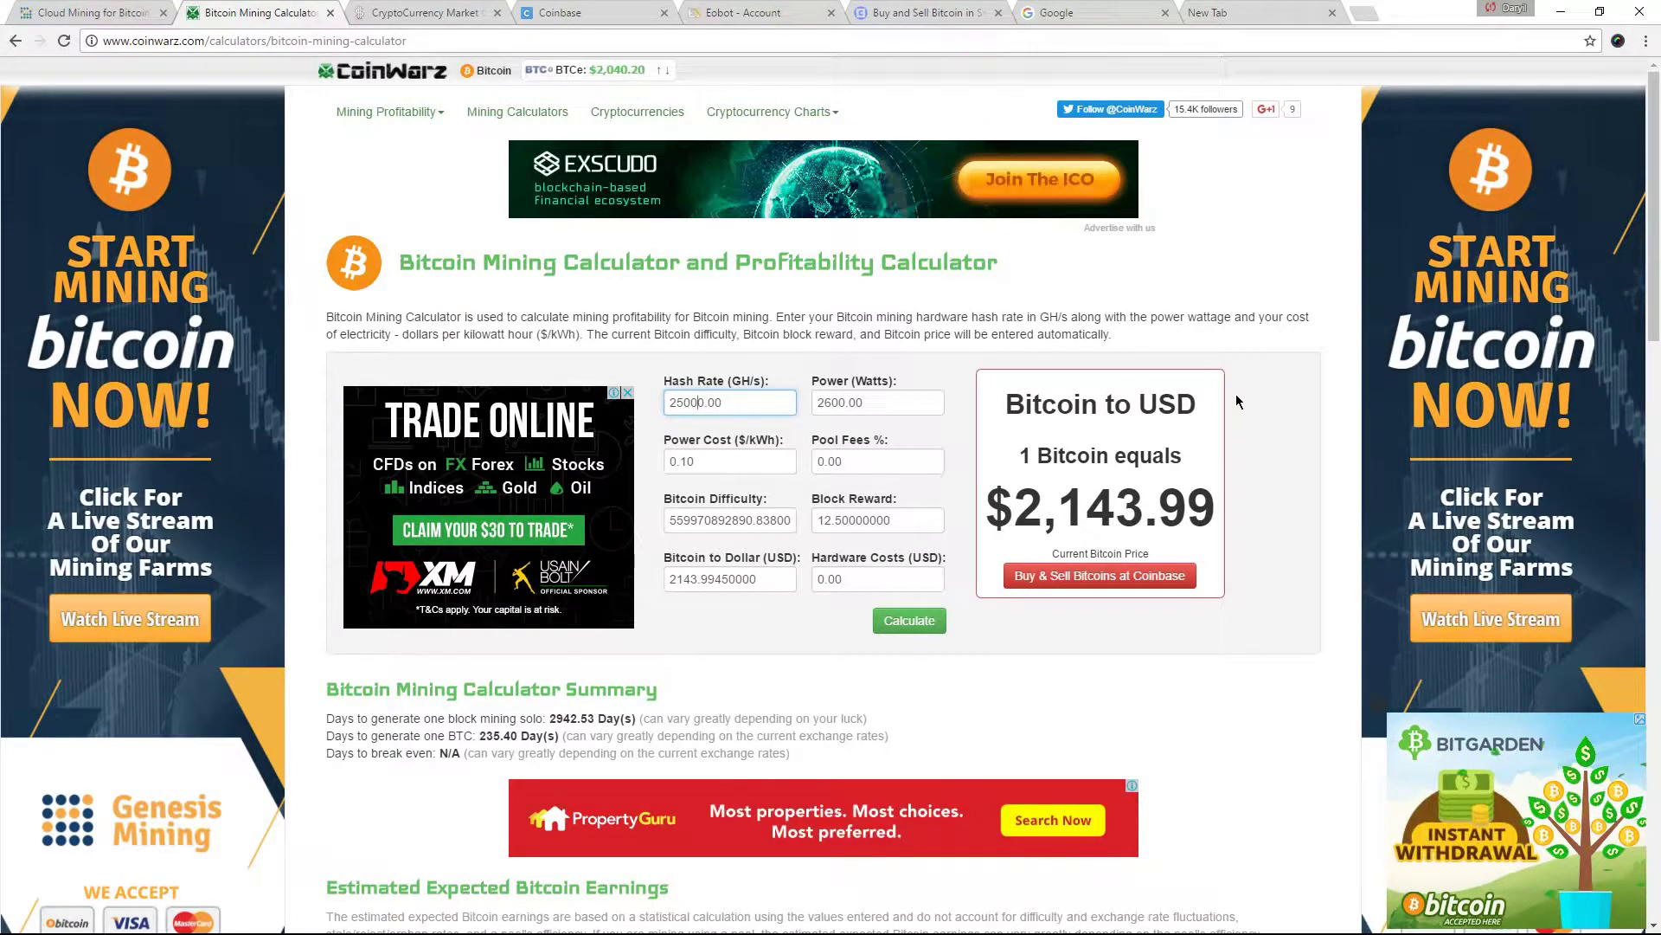
scroll(976, 431, down, 2)
click(909, 447)
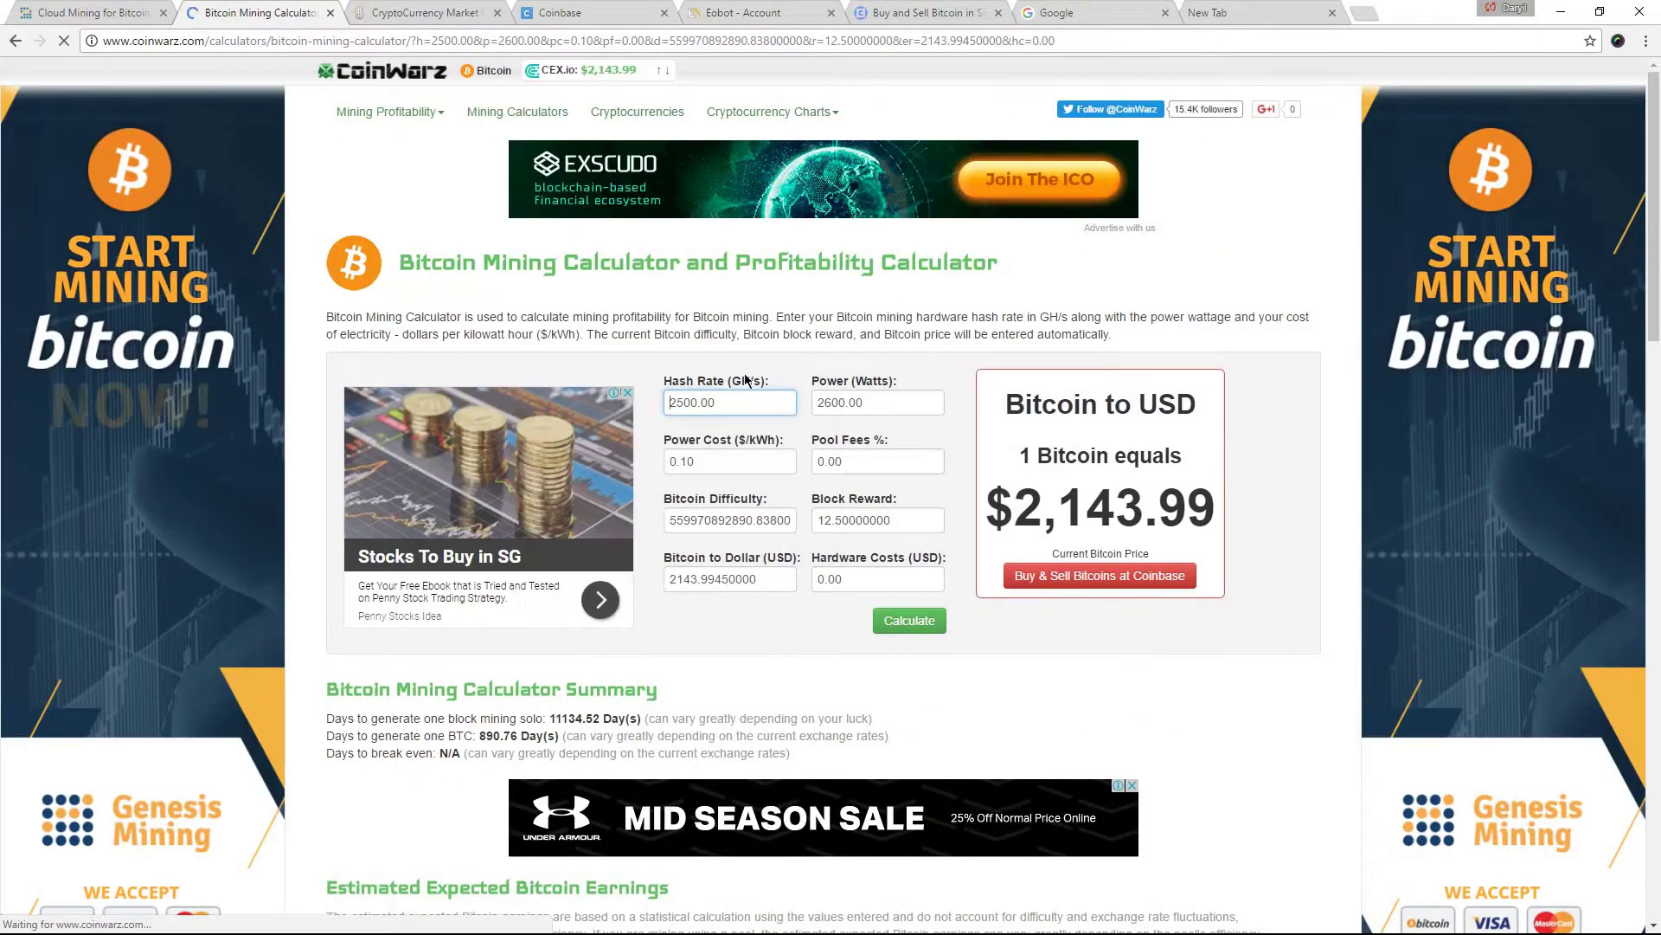
click(694, 459)
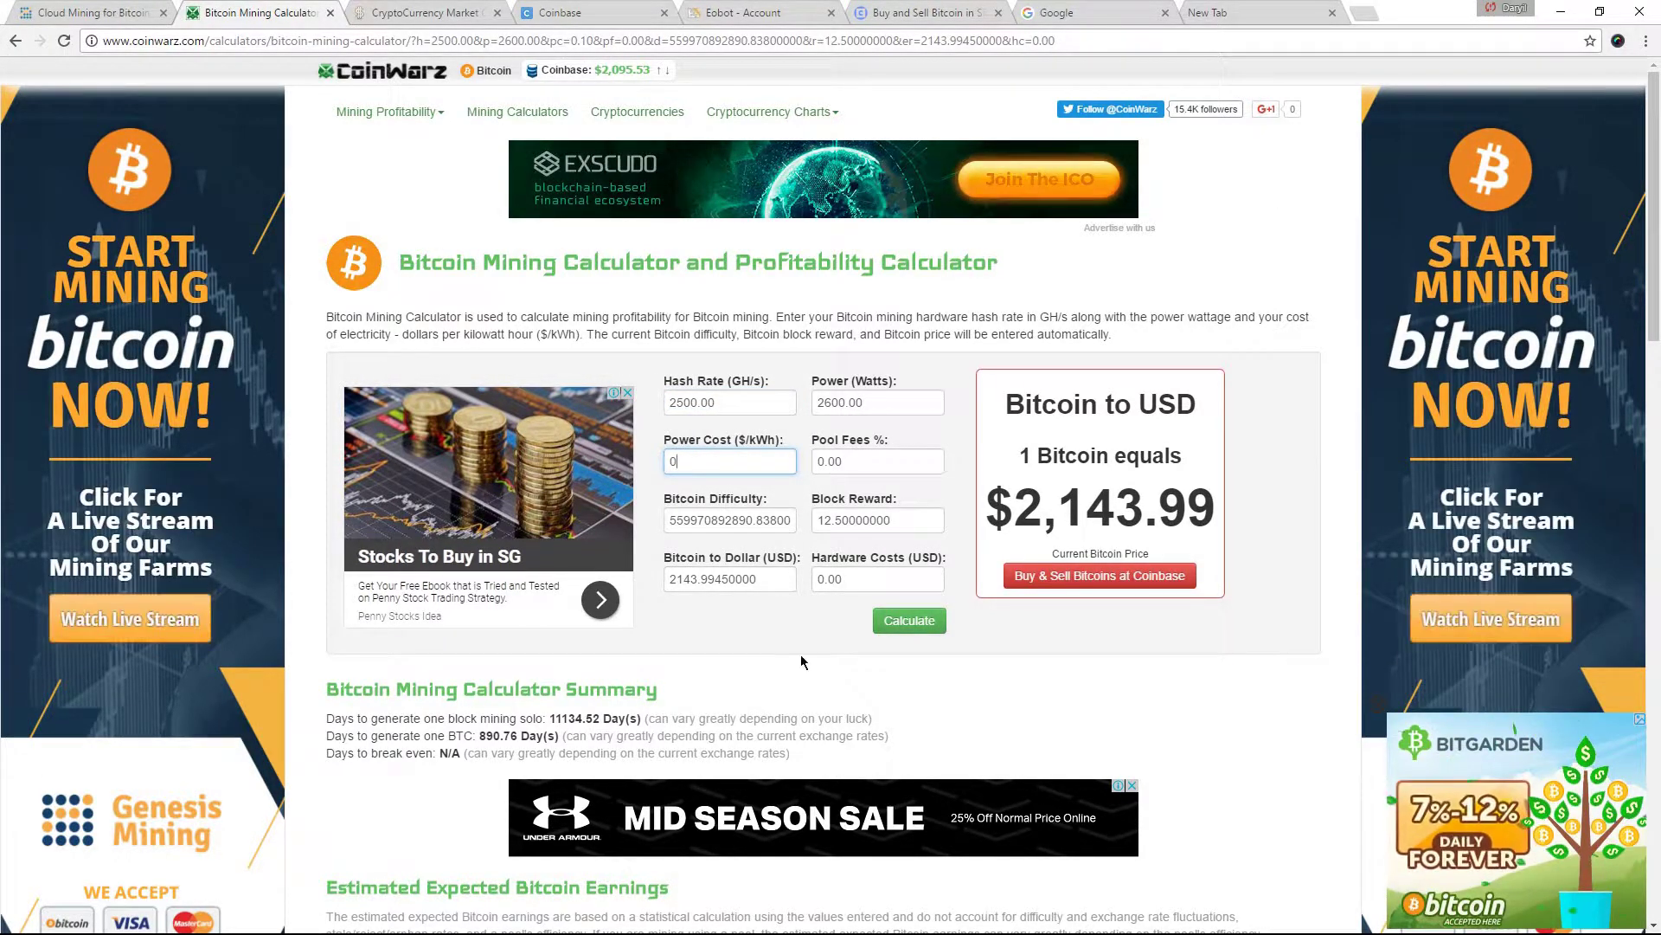
Inspect the Bitcoin Difficulty value and the 2500 GH/s earnings table, then return to Genesis Mining
triple_click(797, 374)
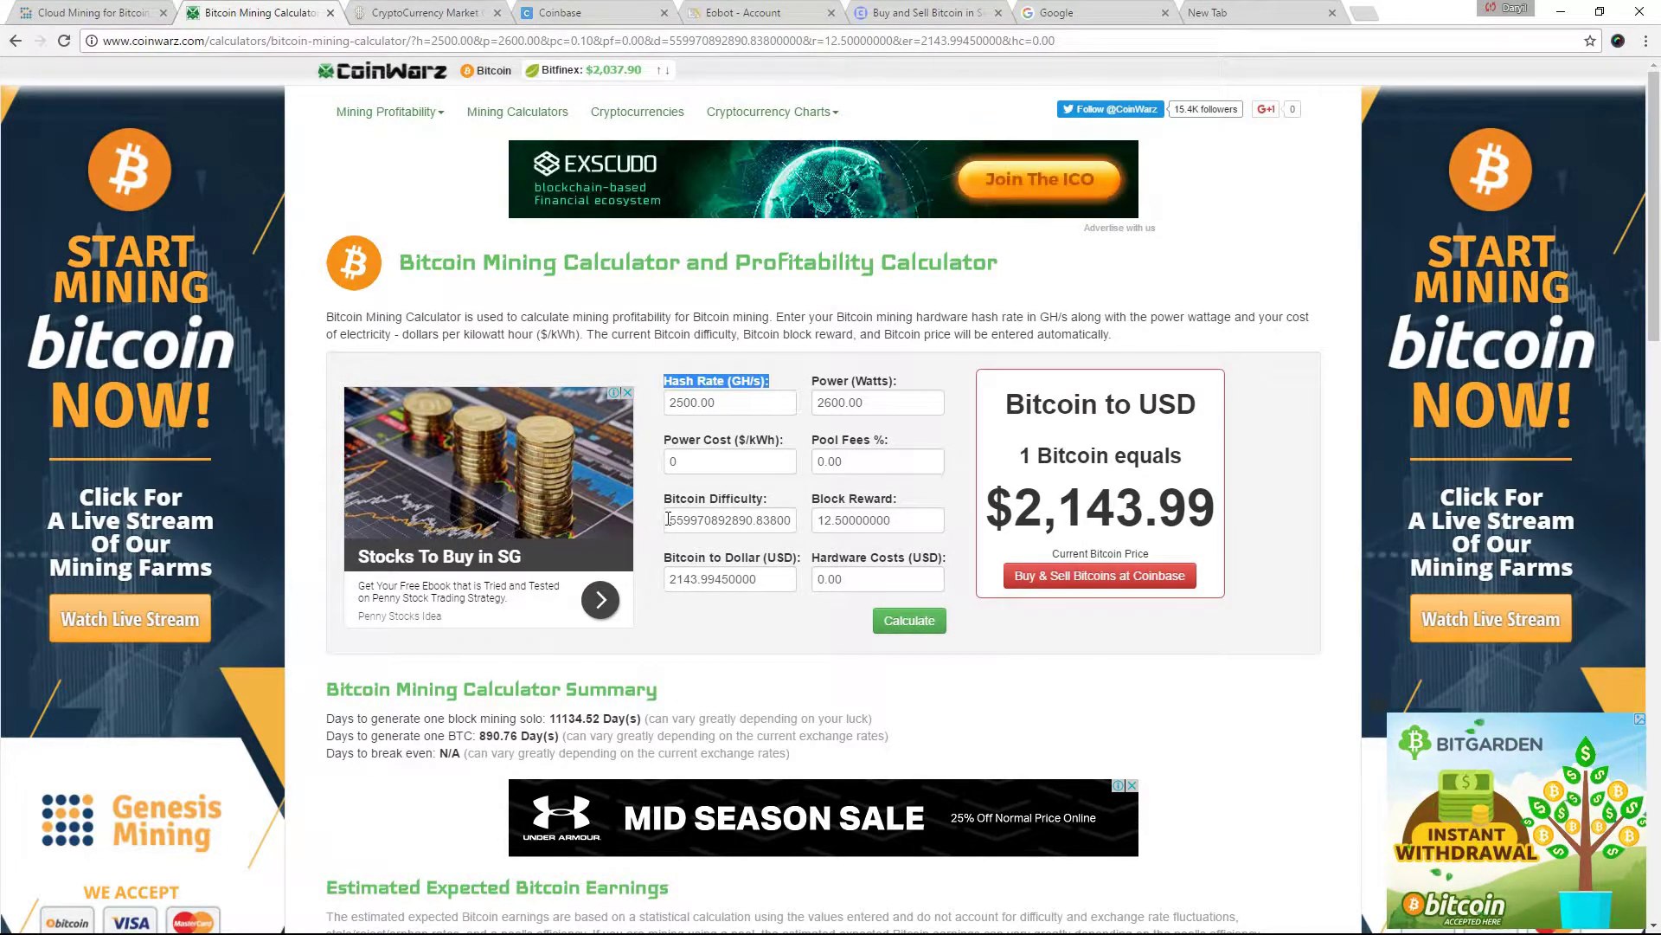
key(ctrl+a)
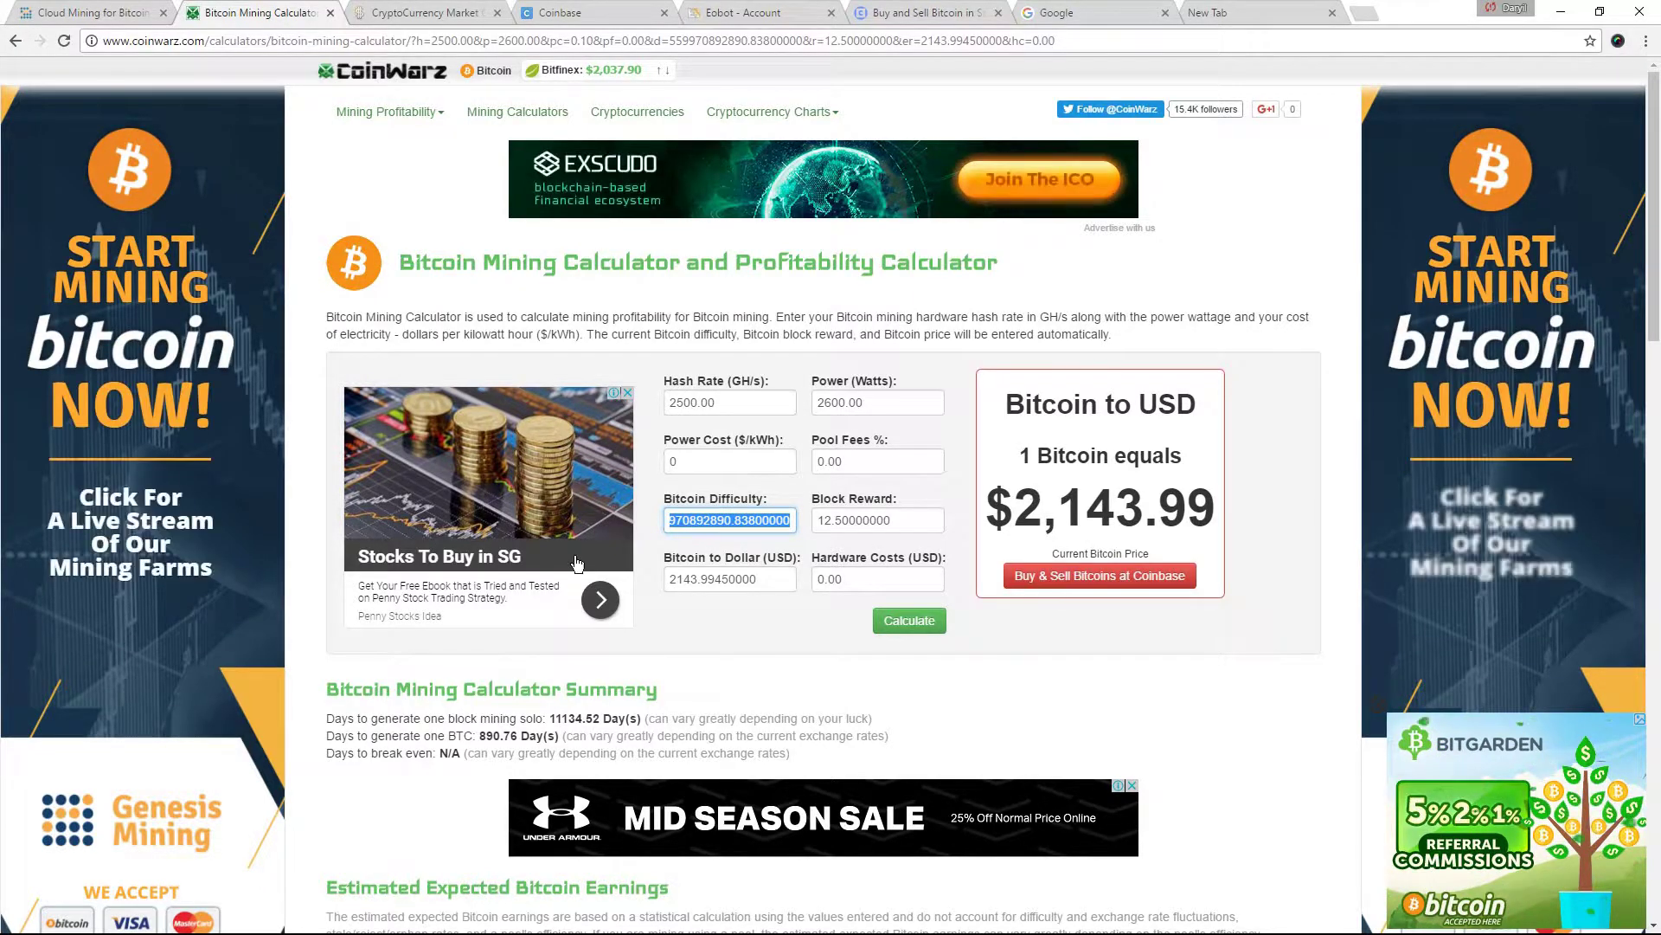
scroll(717, 251, down, 3)
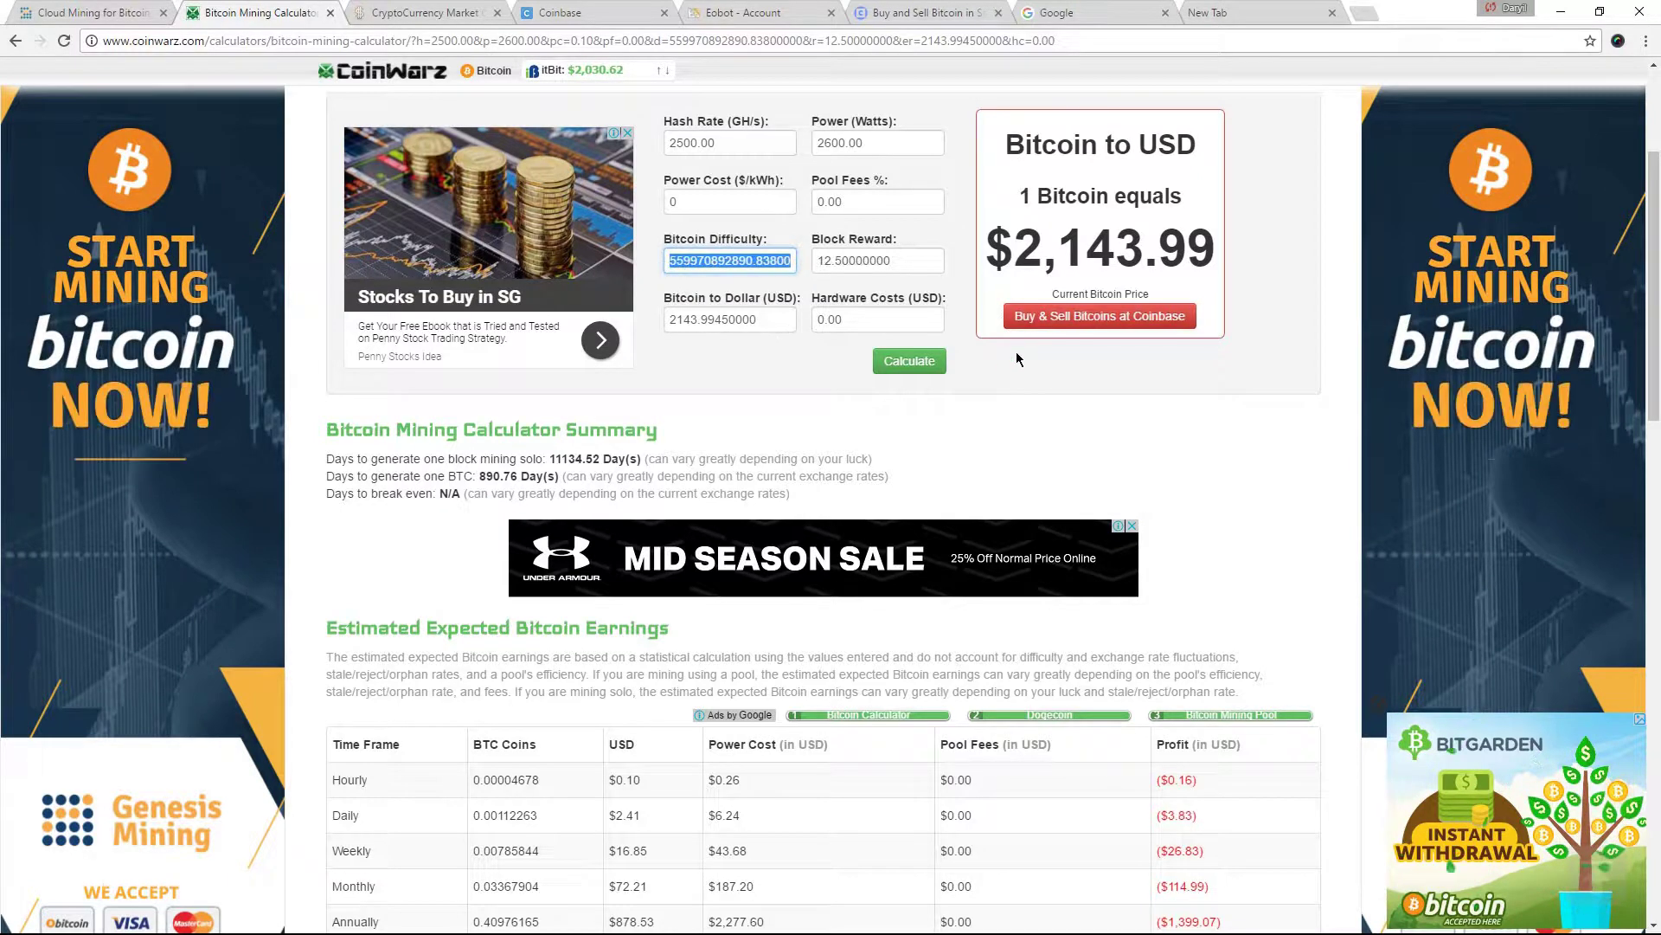
click(884, 289)
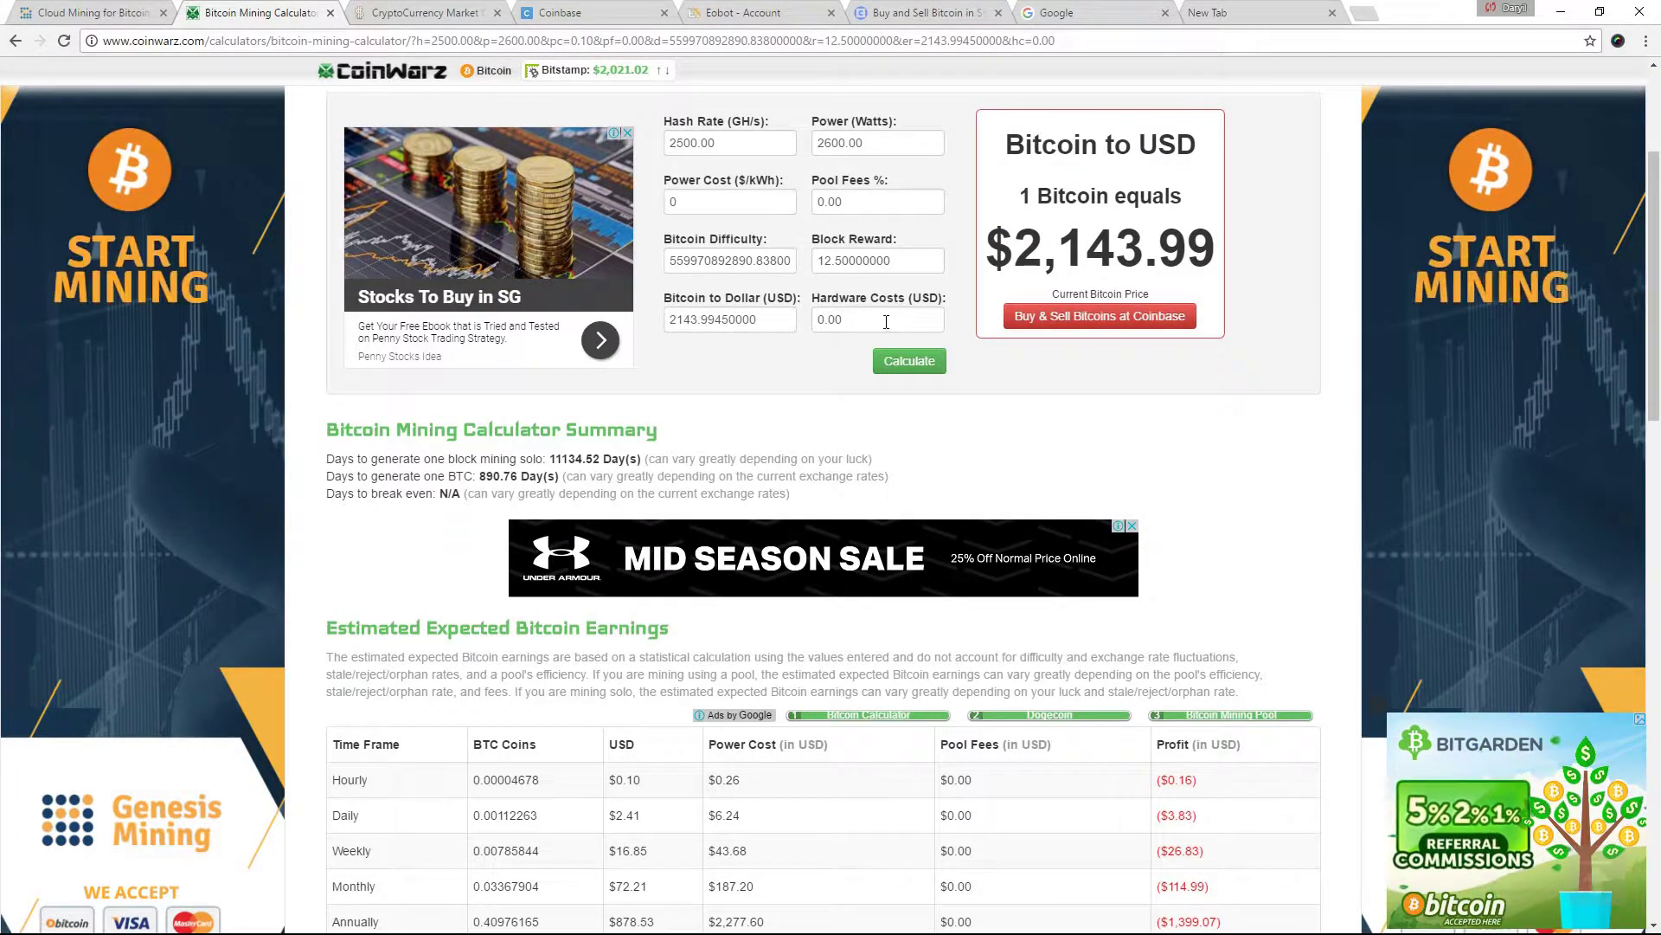
click(168, 9)
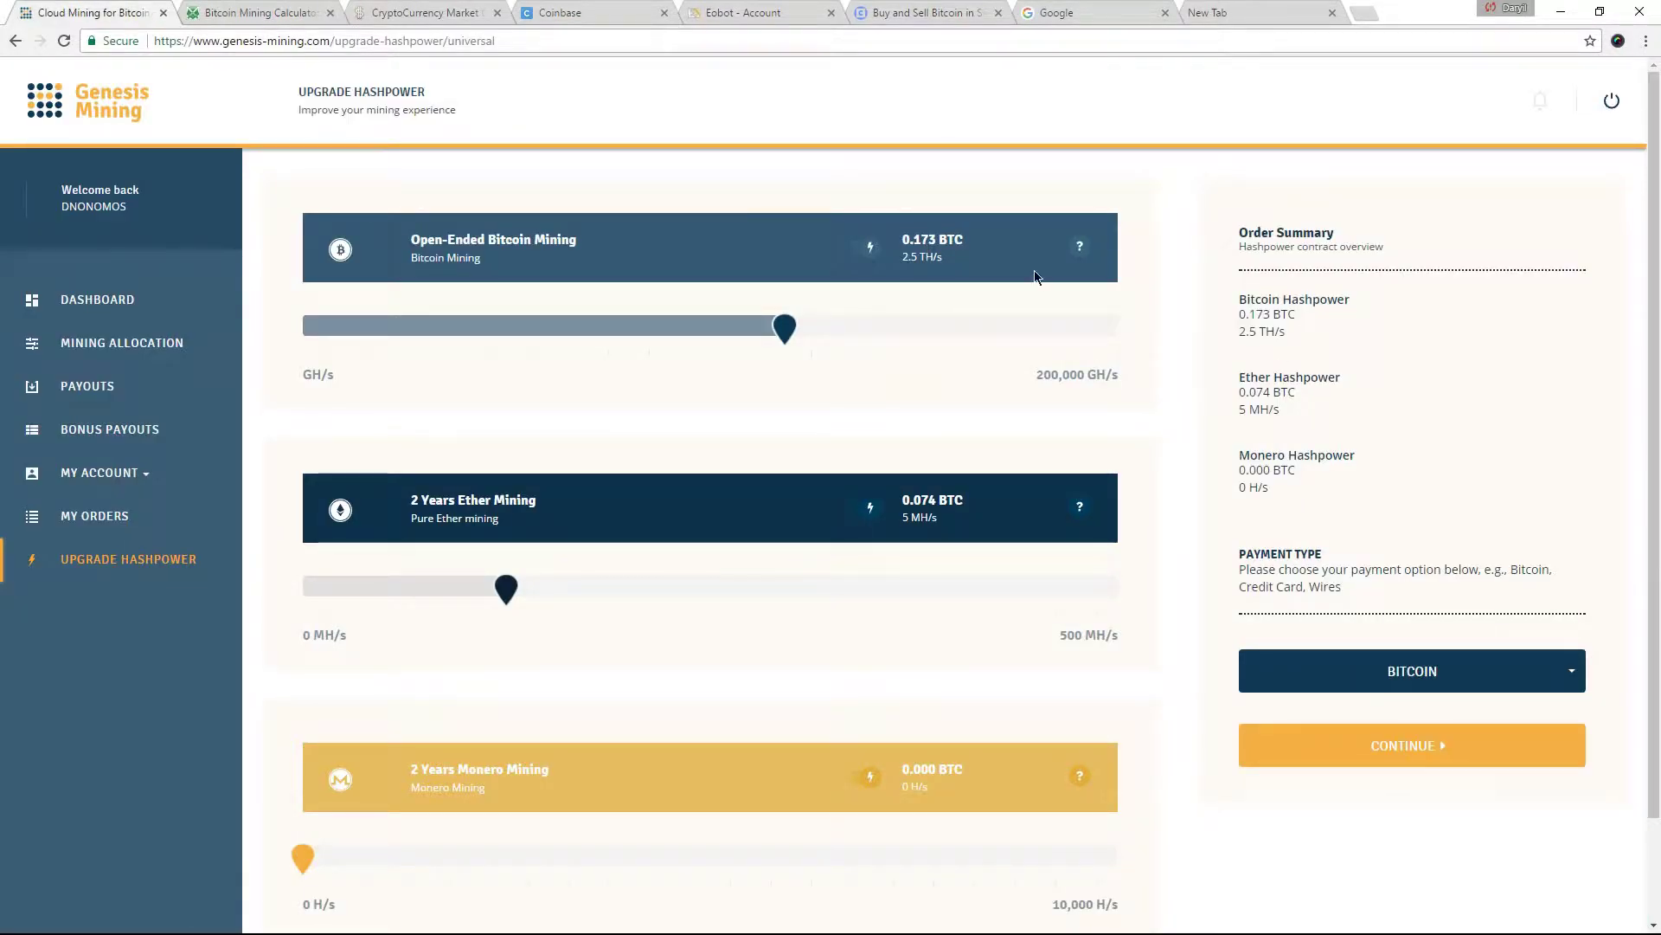
Reselect Bitcoin as the order's payment type, then view CoinWarz's earnings table (0.40976165 BTC yearly)
click(1461, 675)
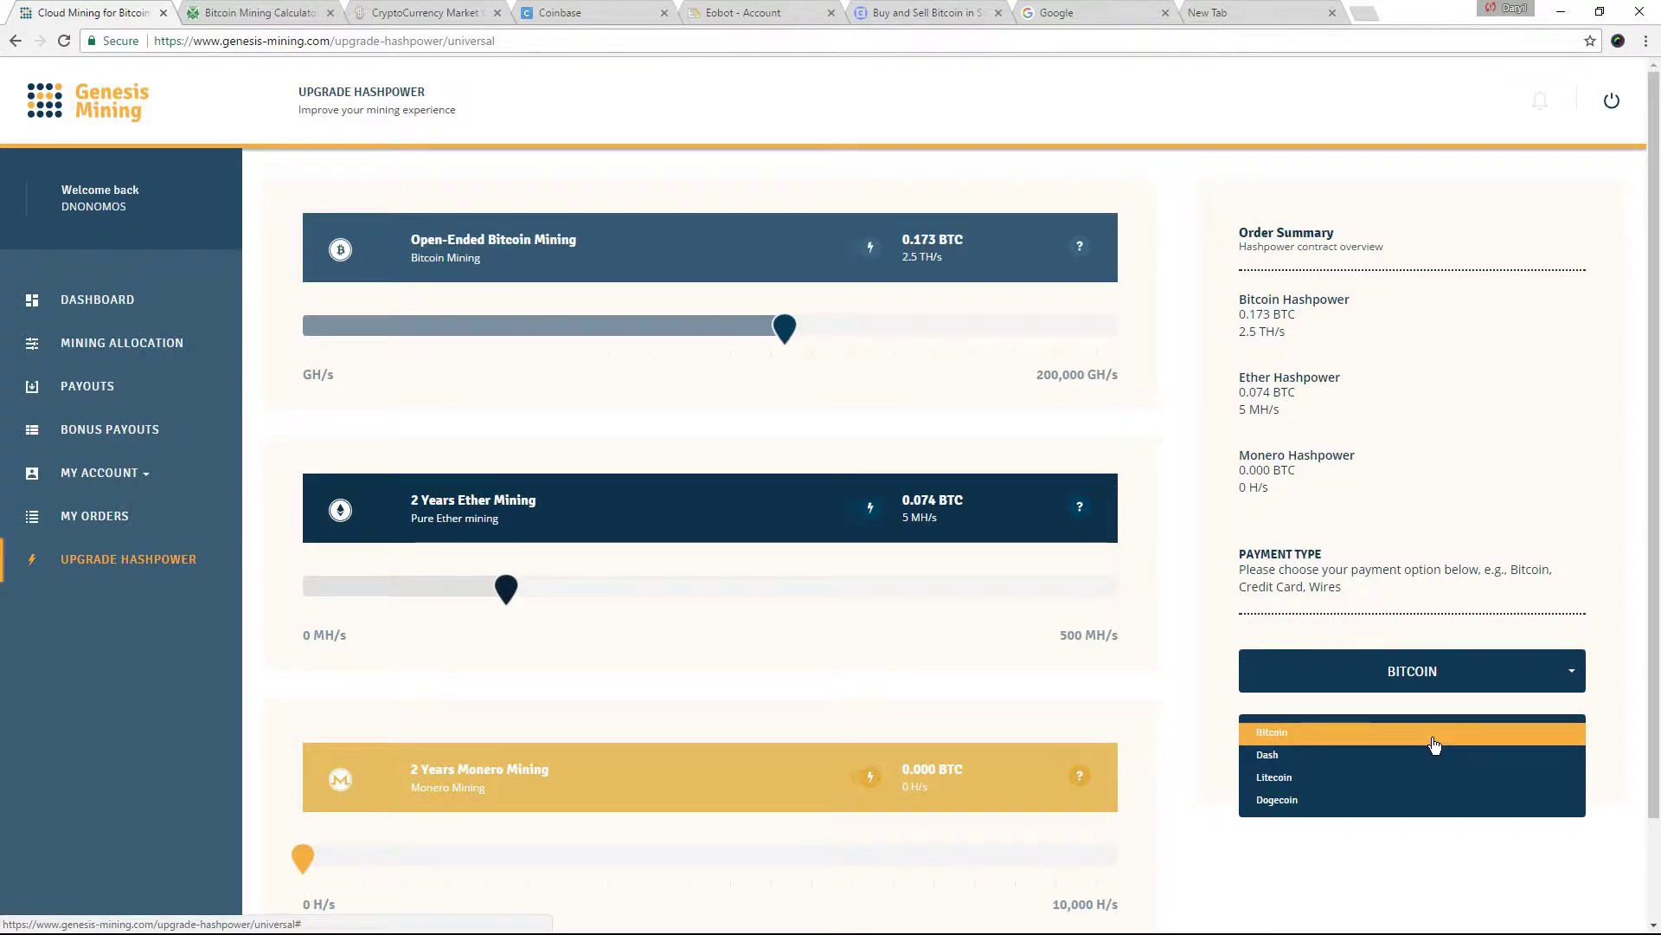
click(1434, 742)
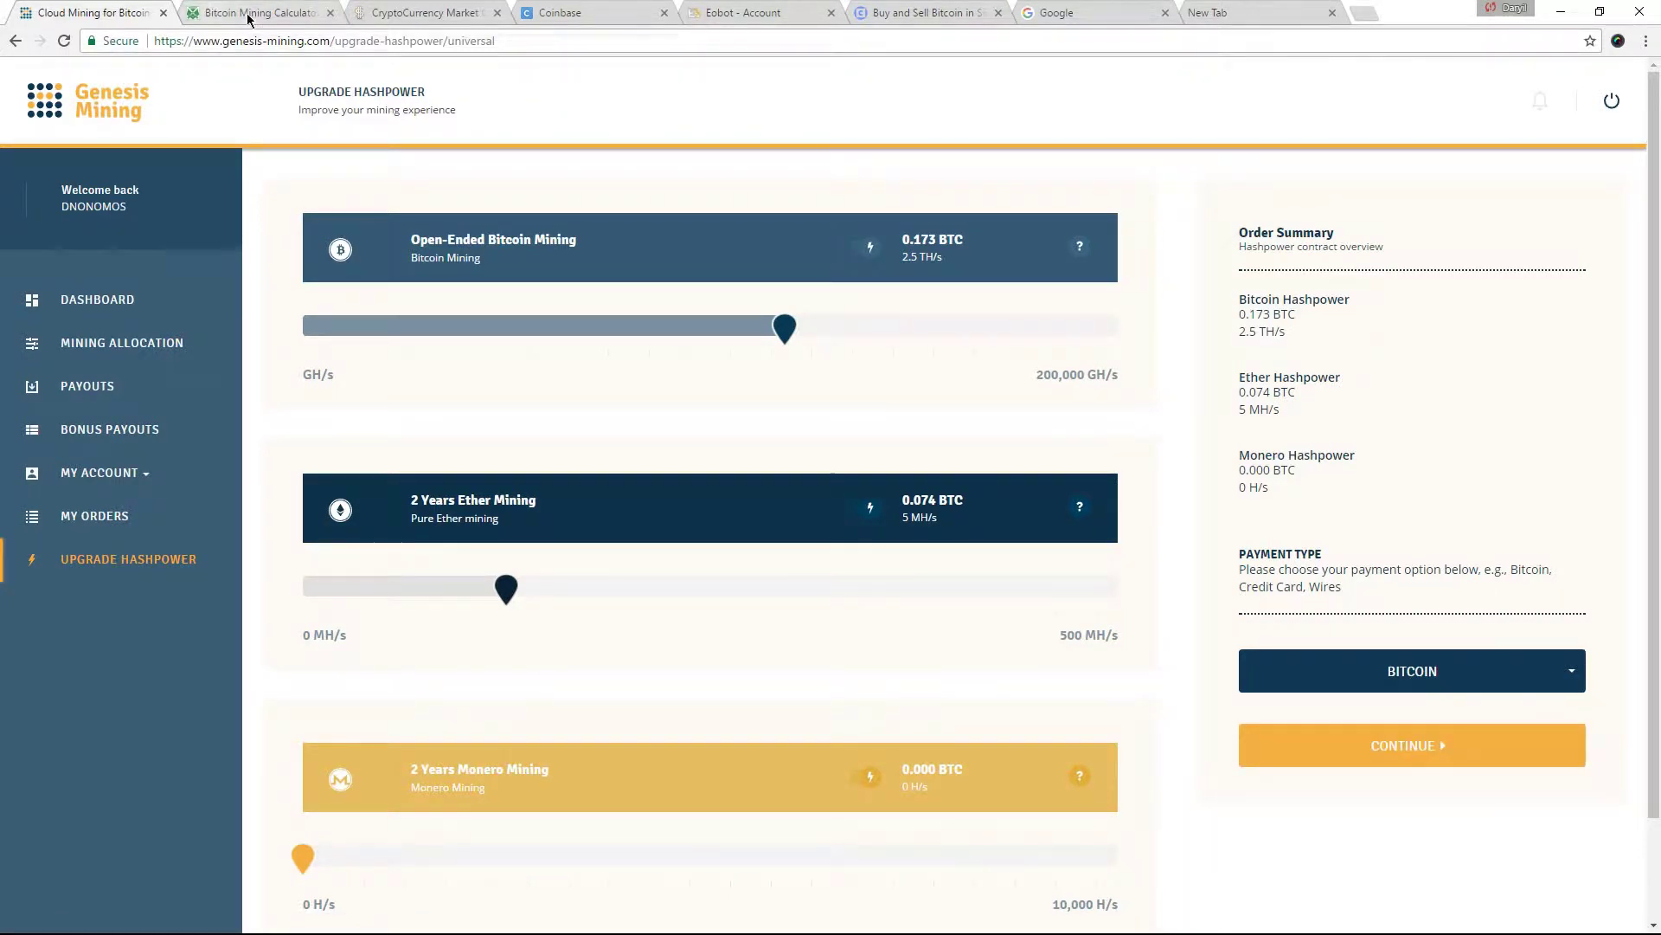
click(211, 9)
scroll(463, 580, down, 4)
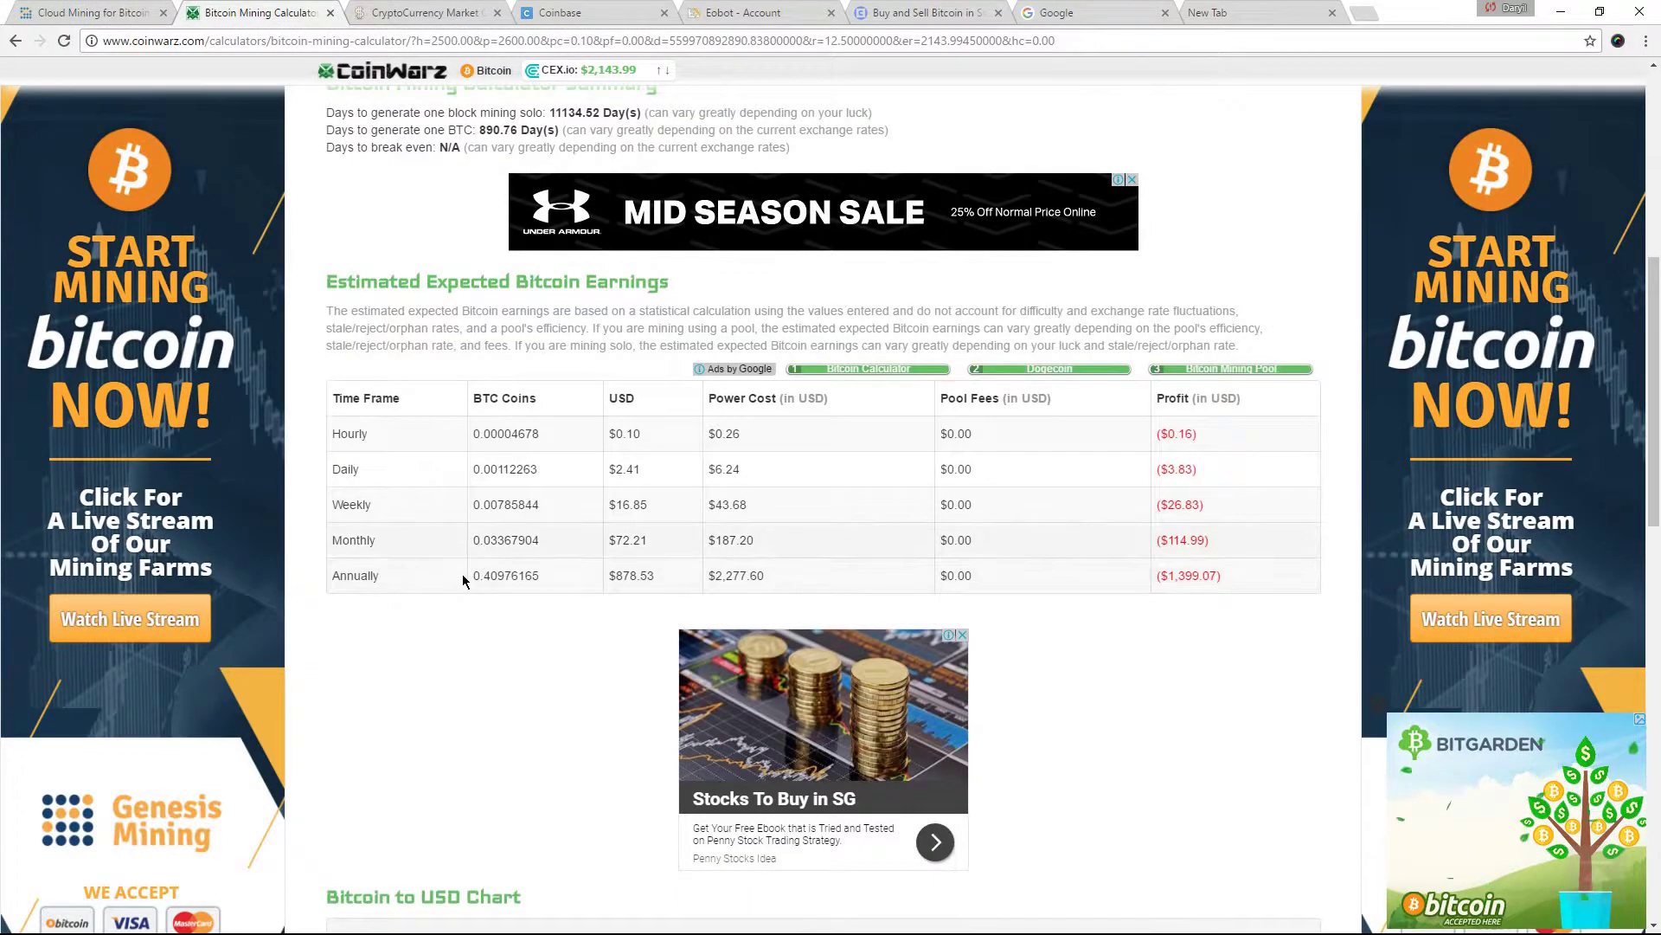
Recalculate with power cost at 0.00 $/kWh, giving $878.53 yearly profit
drag(468, 575, 766, 575)
click(1119, 302)
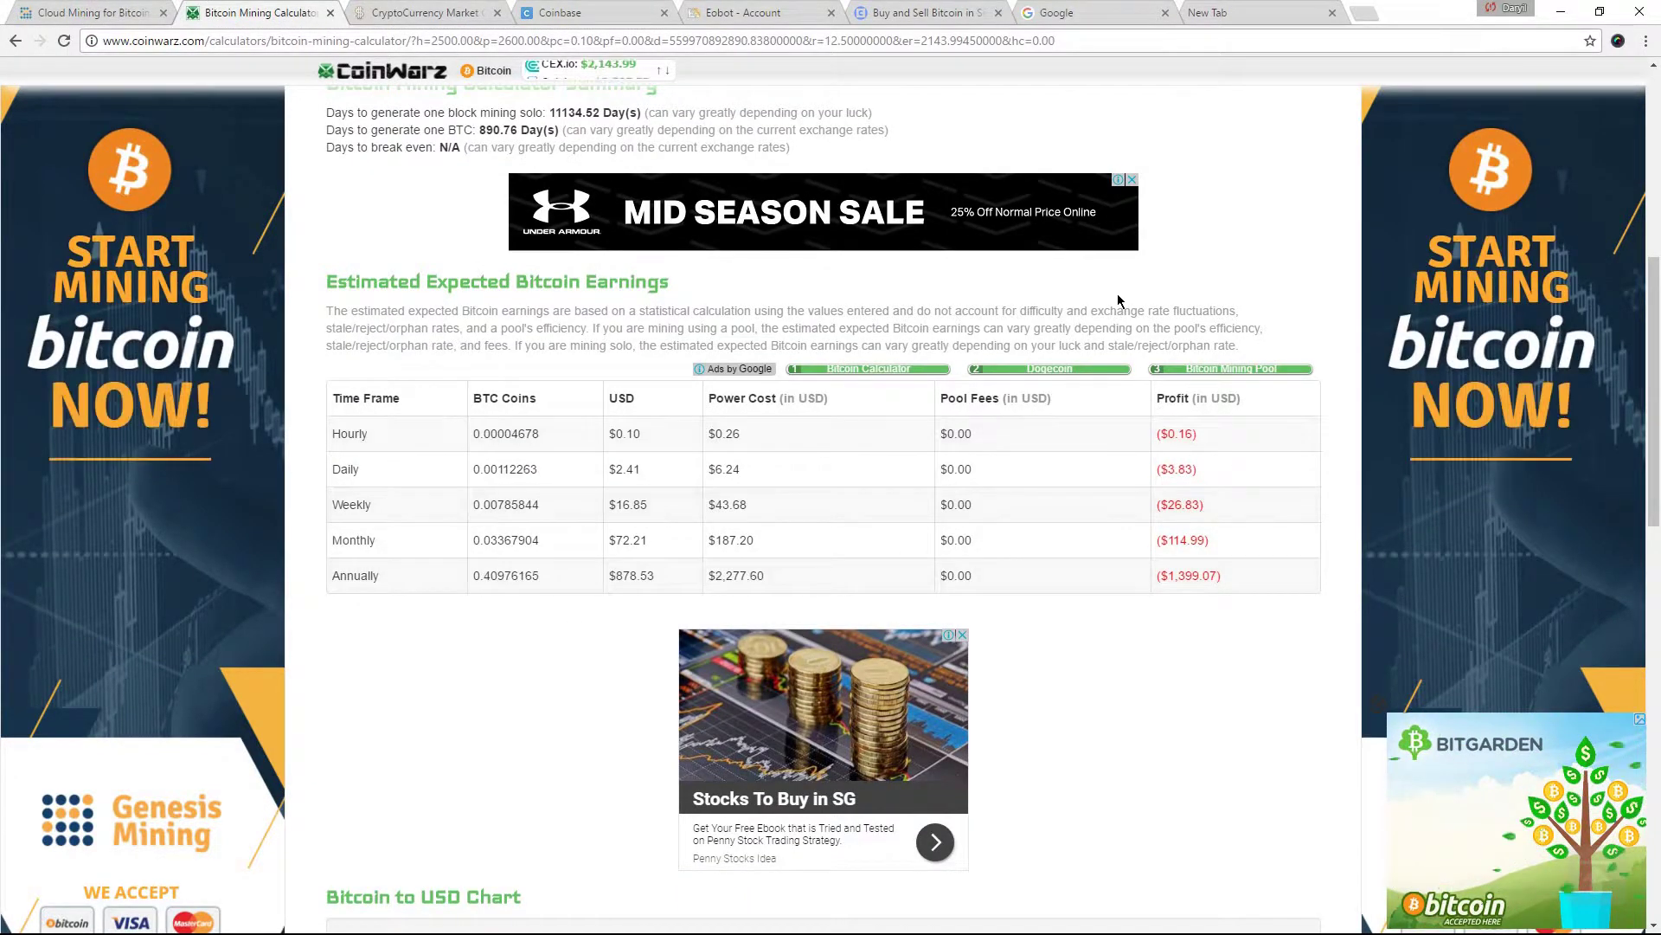
scroll(676, 427, up, 7)
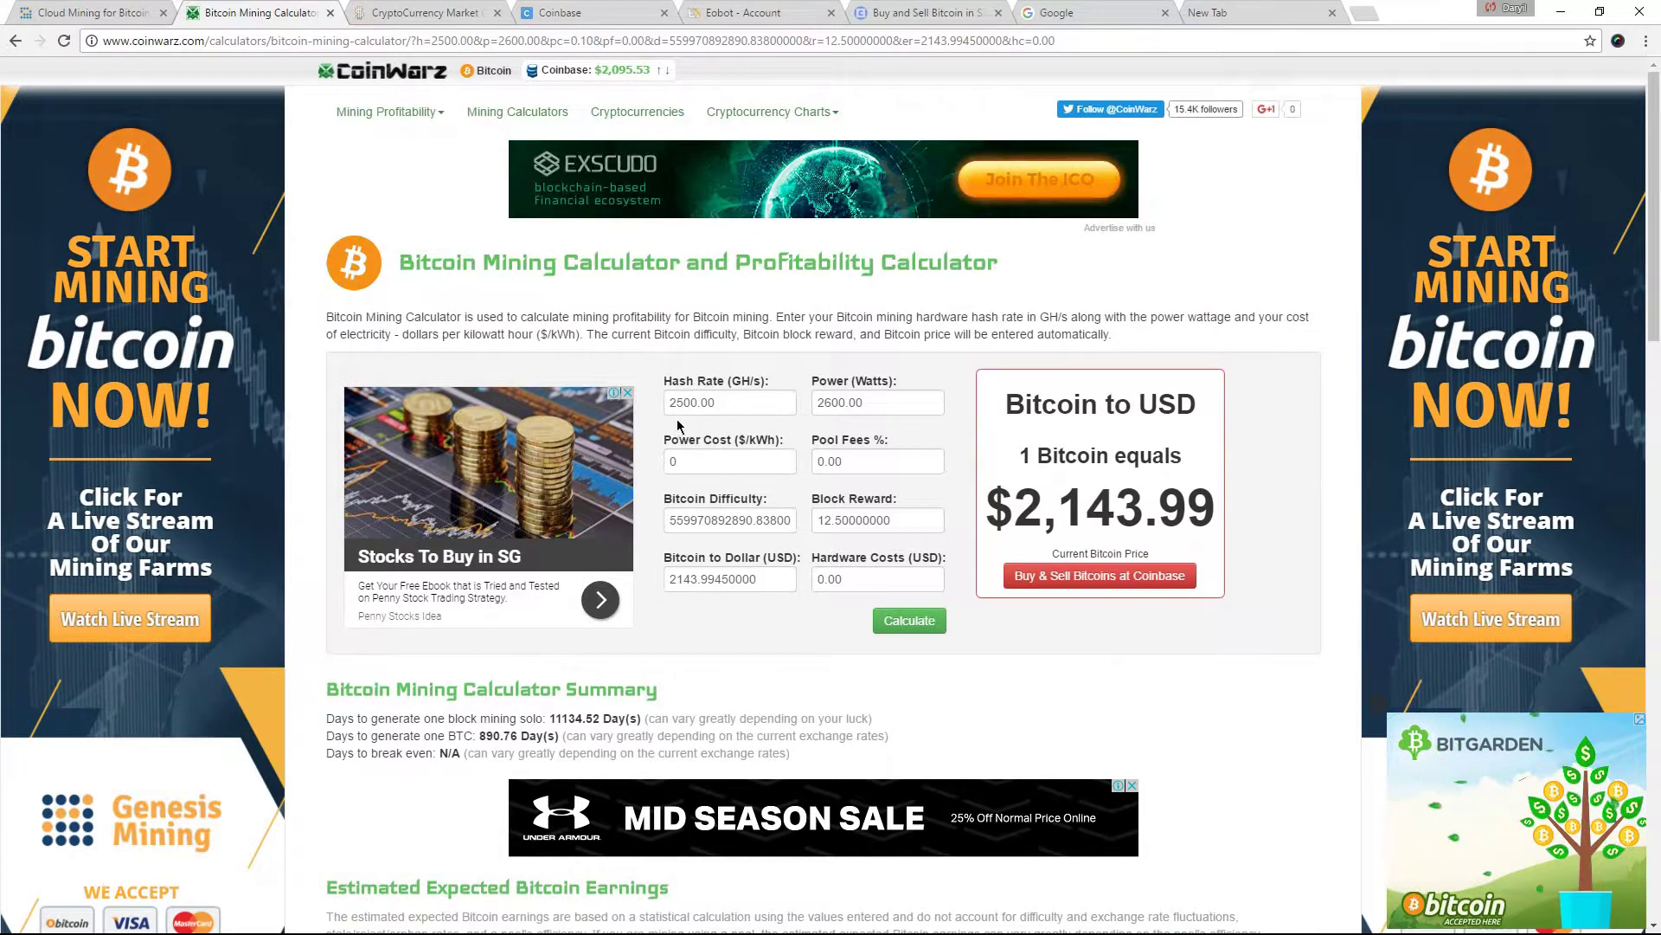
click(895, 622)
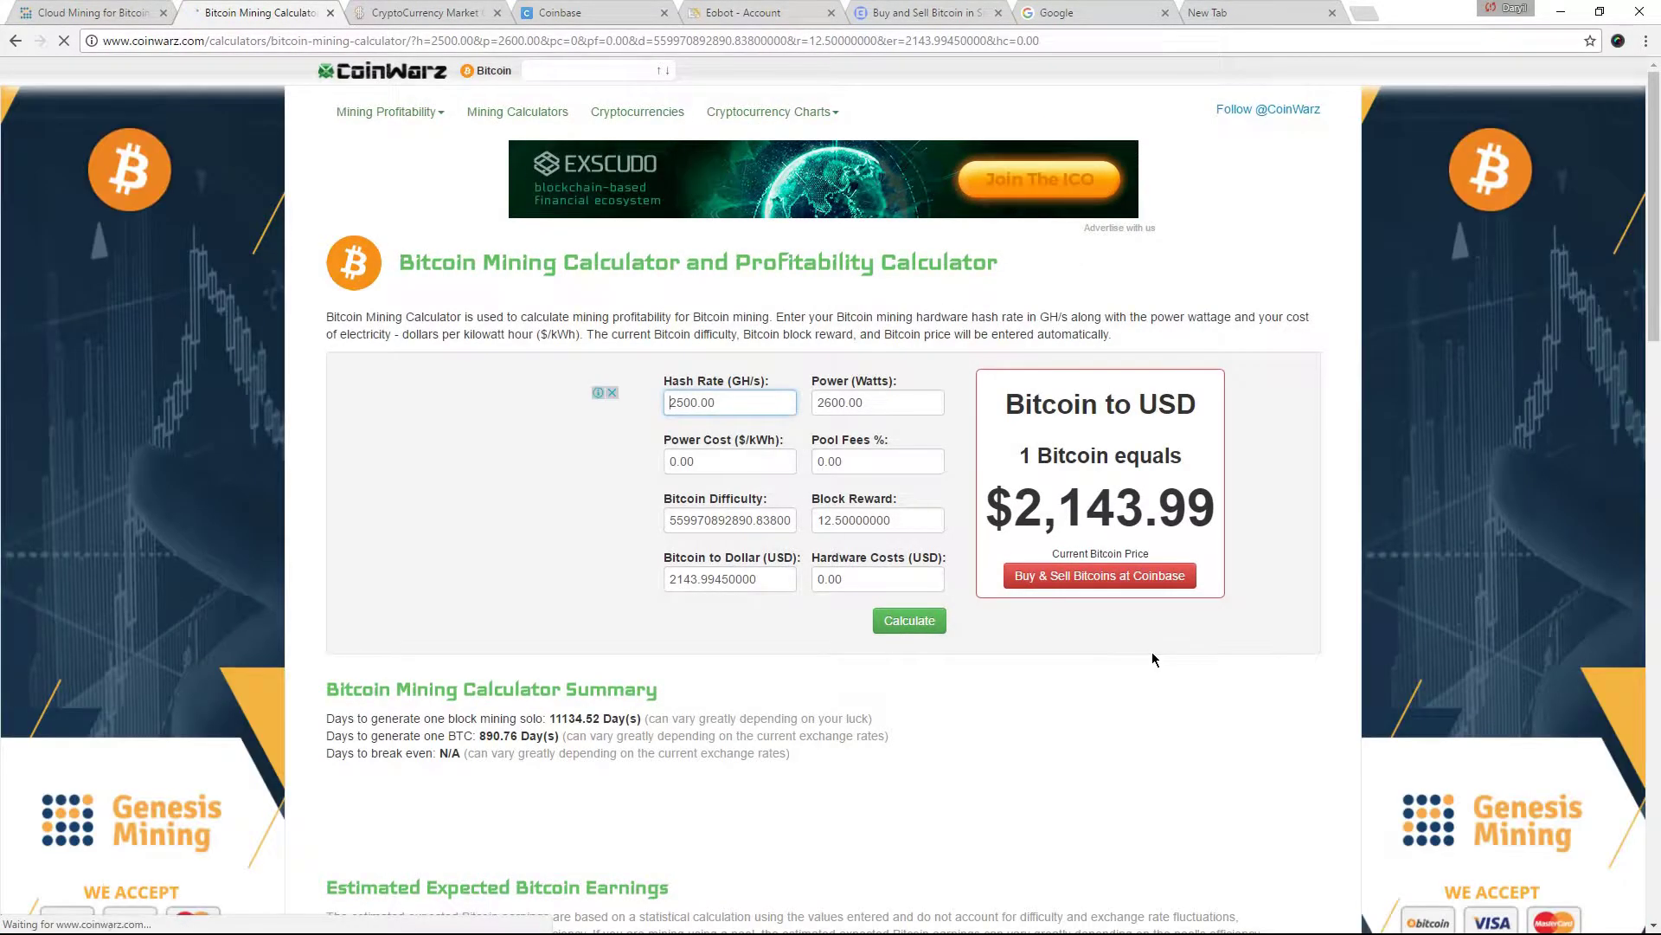
Check the Hourly and Daily BTC Coins values (daily 0.00112263), then return to Genesis Mining
scroll(879, 612, down, 5)
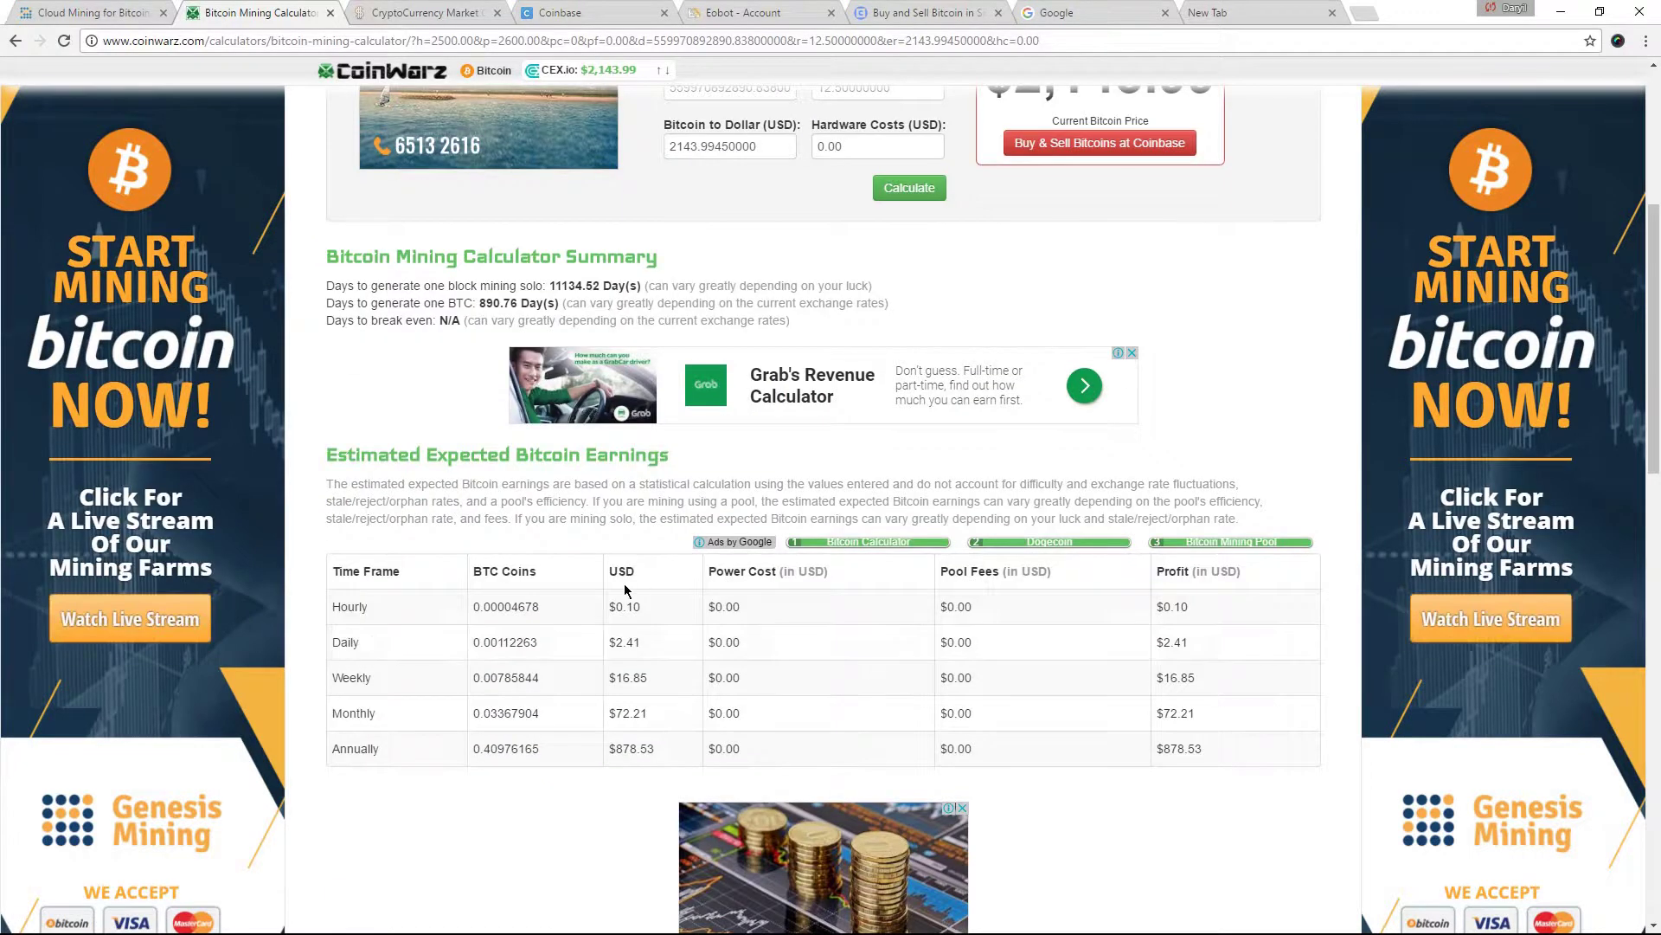
drag(557, 612, 518, 608)
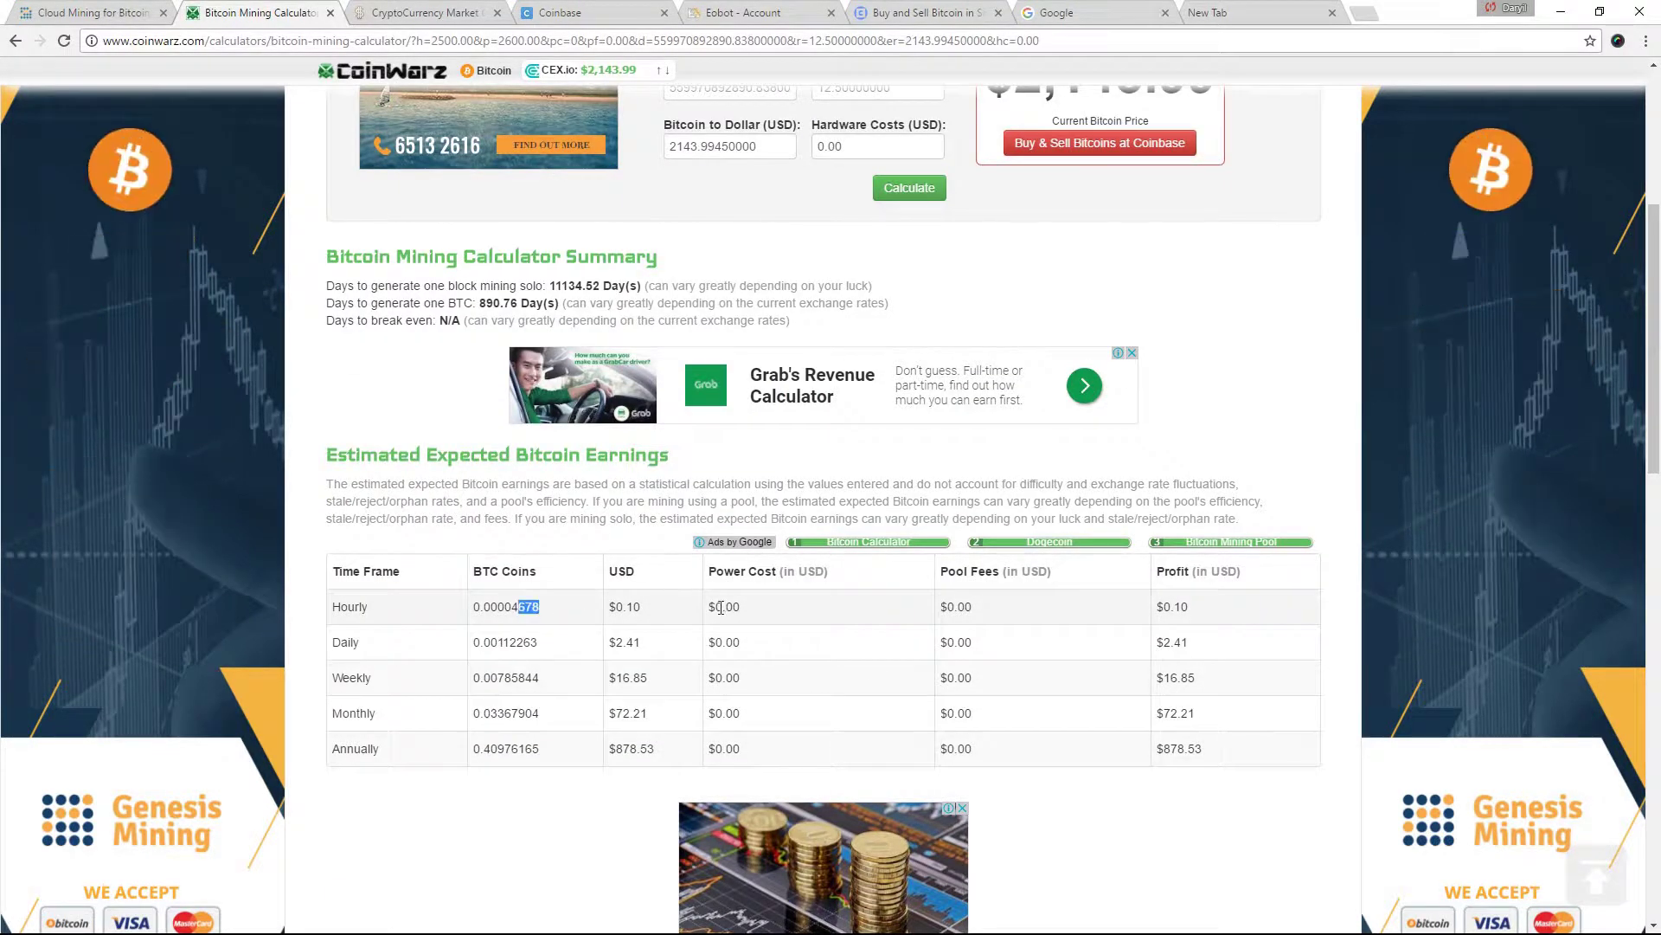
click(591, 617)
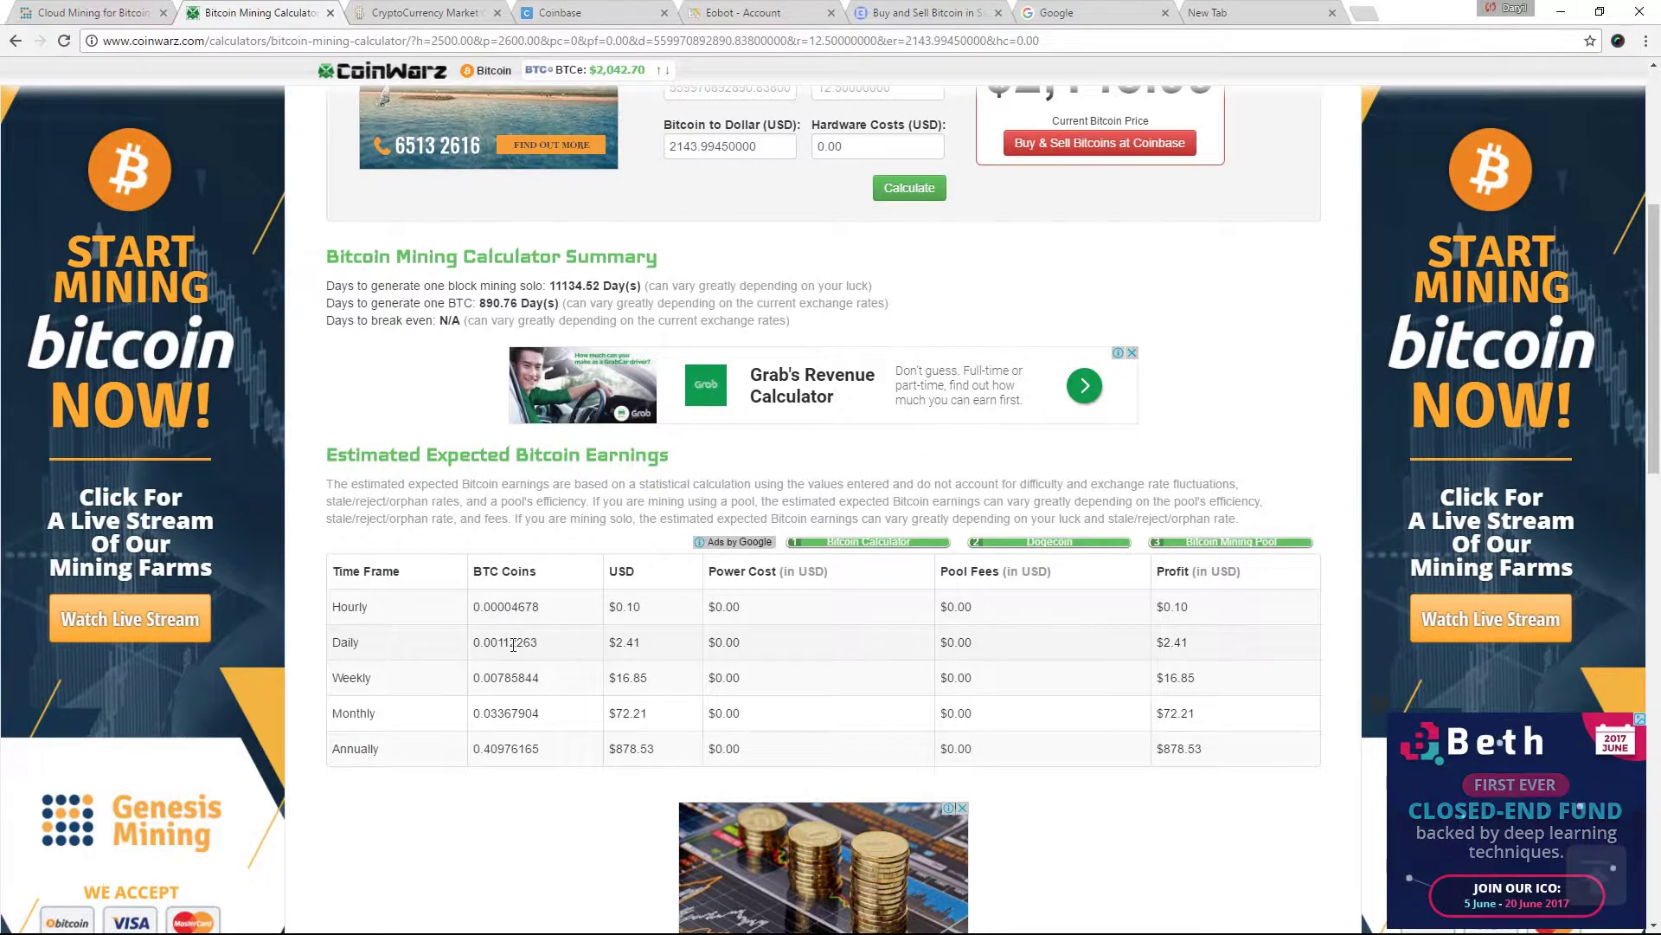
double_click(596, 647)
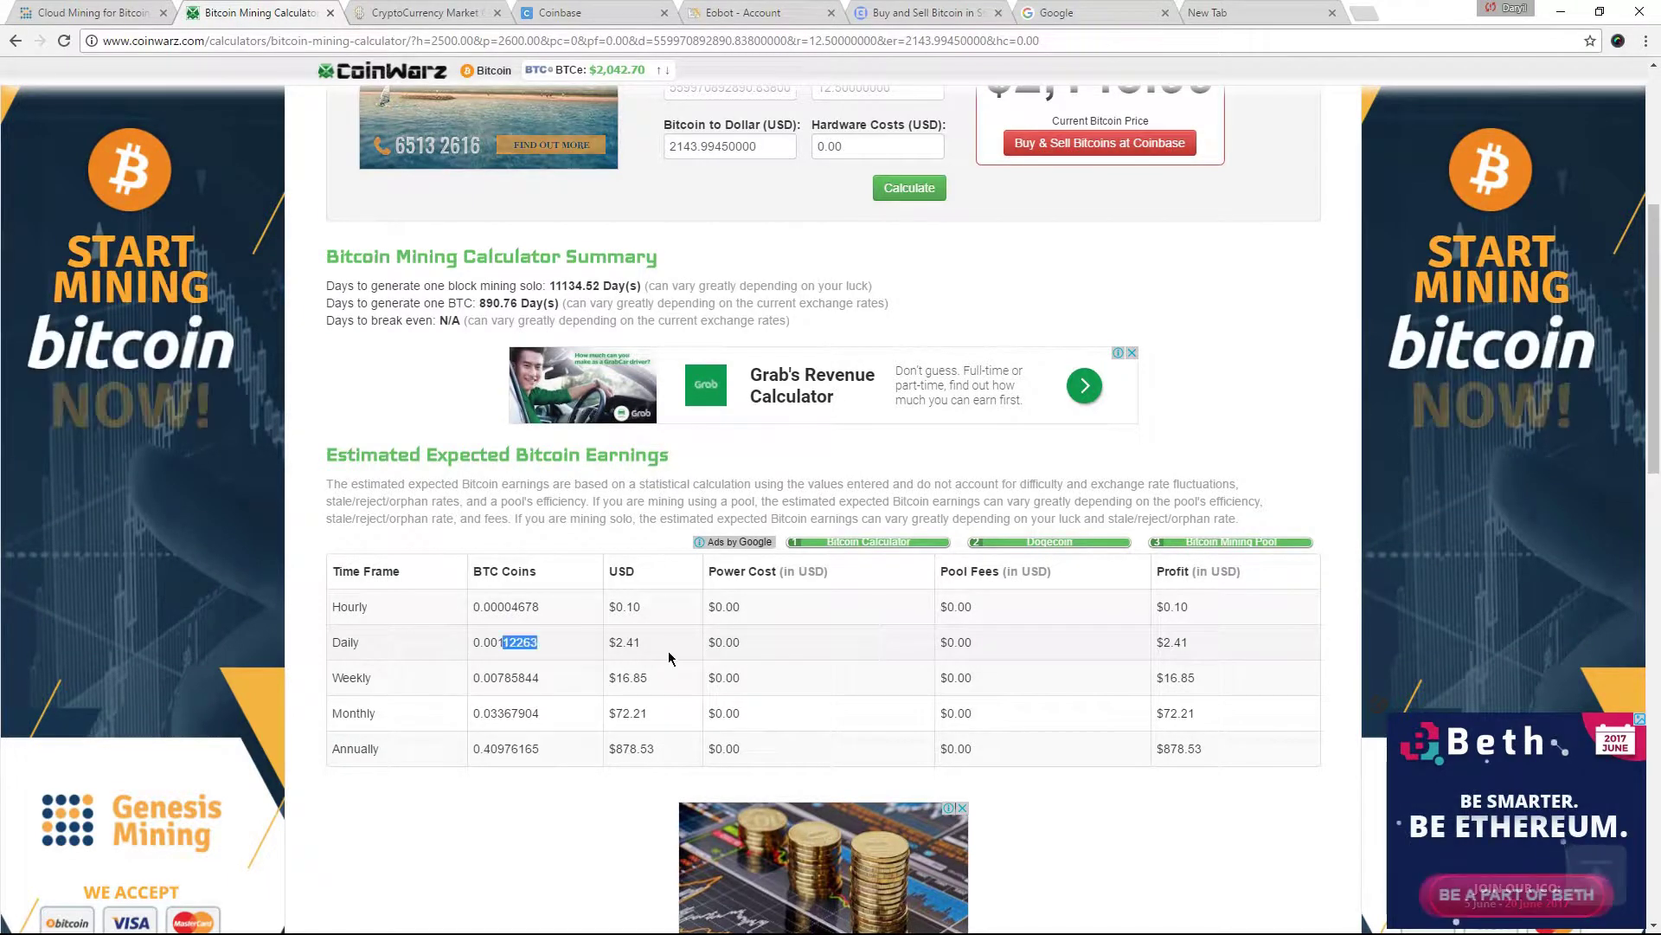
click(606, 651)
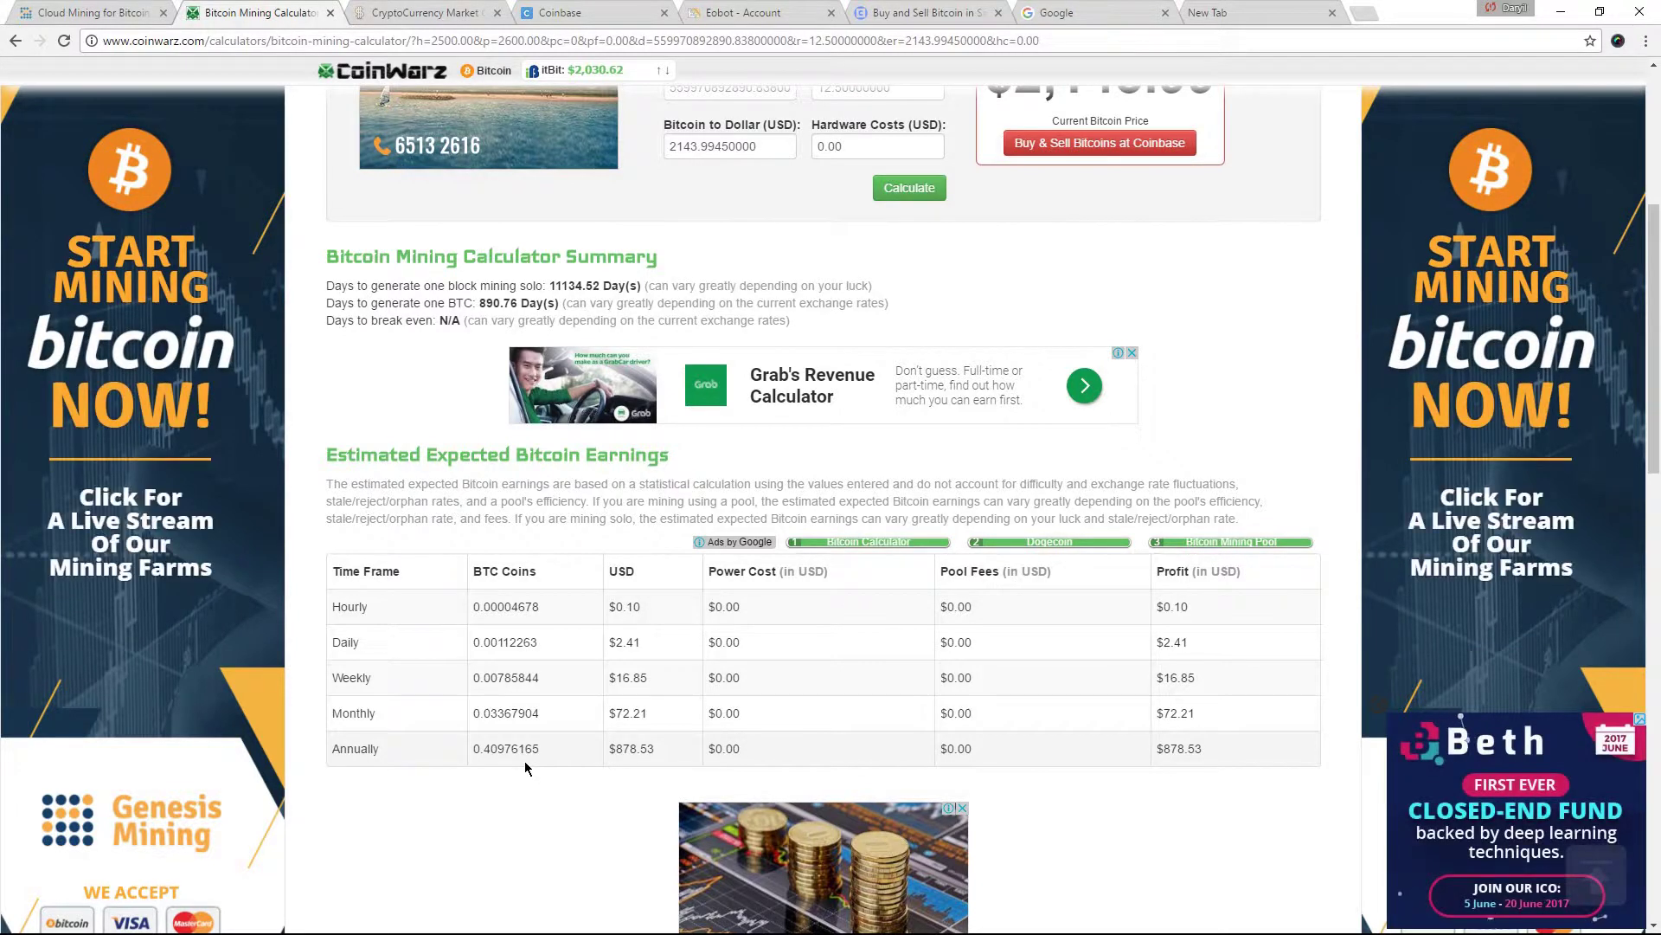
scroll(524, 761, up, 3)
scroll(524, 760, up, 2)
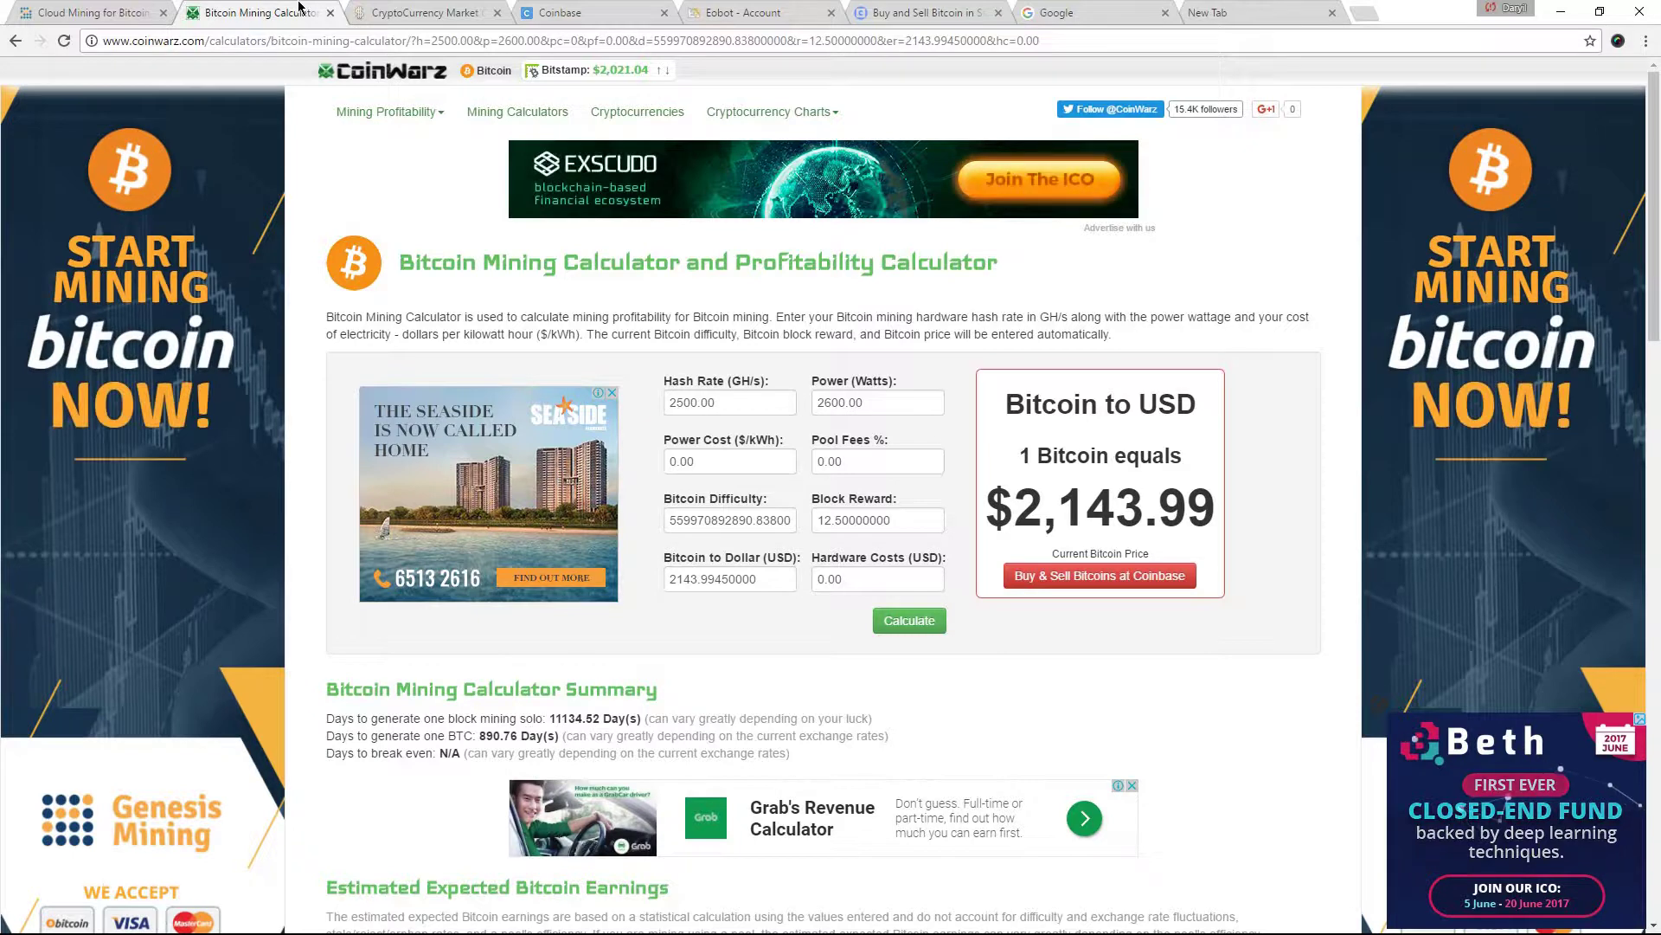
click(98, 10)
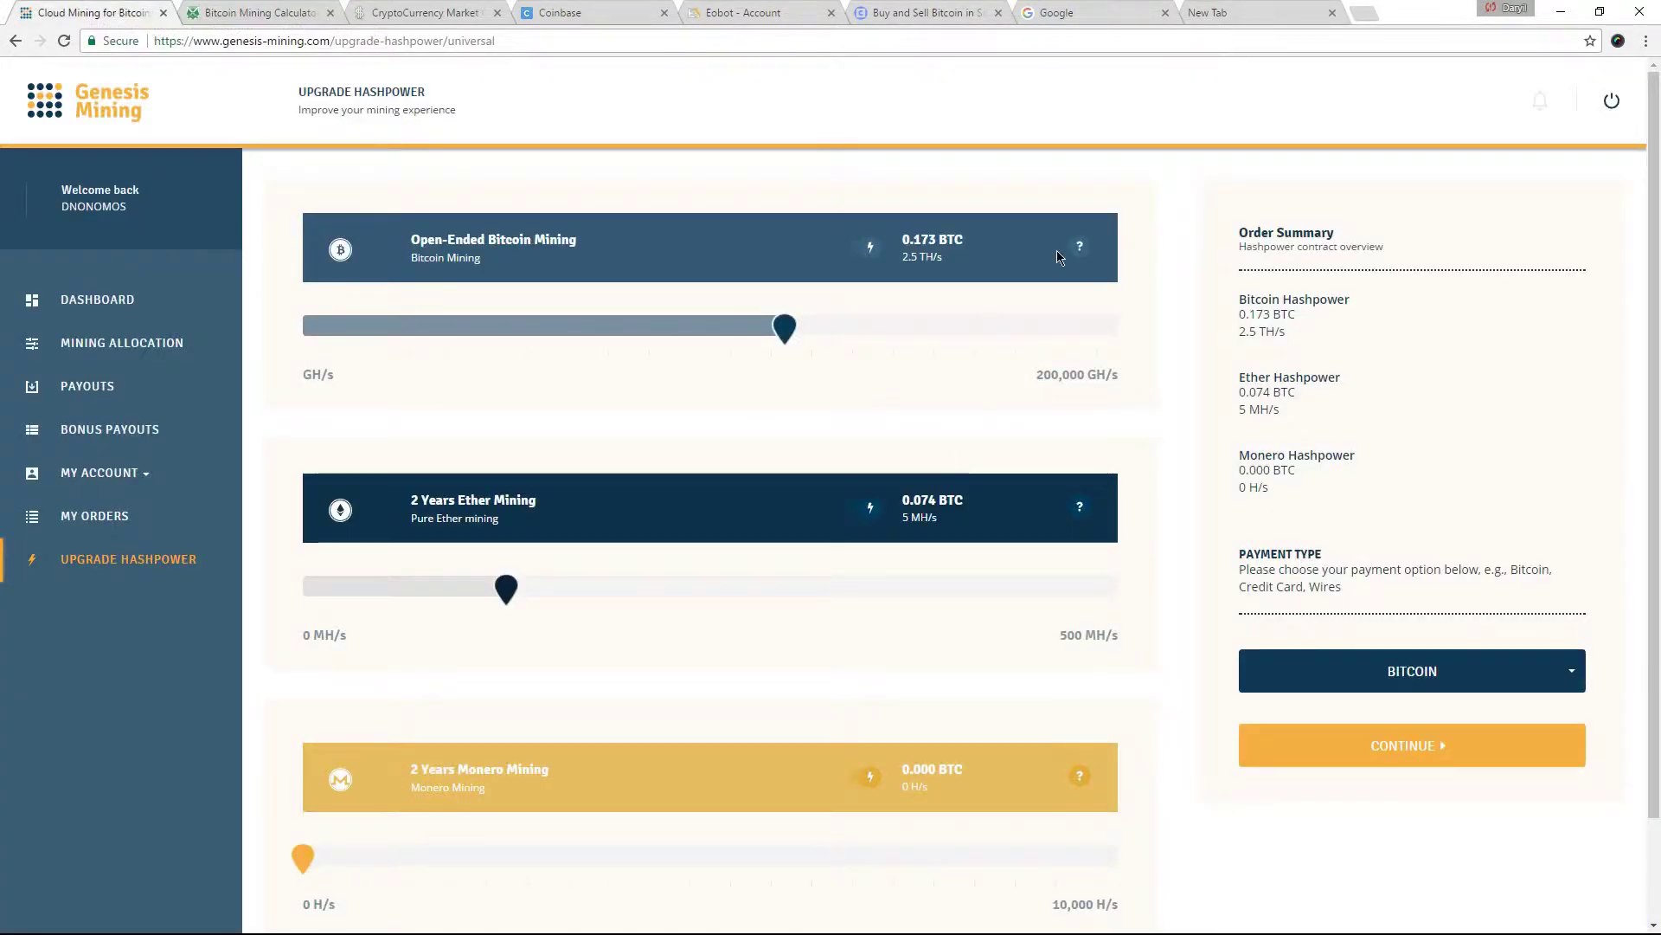
Continue the Bitcoin-paid order to its summary totalling BTC 0.247, then open the Google tab
mouse_move(1076, 250)
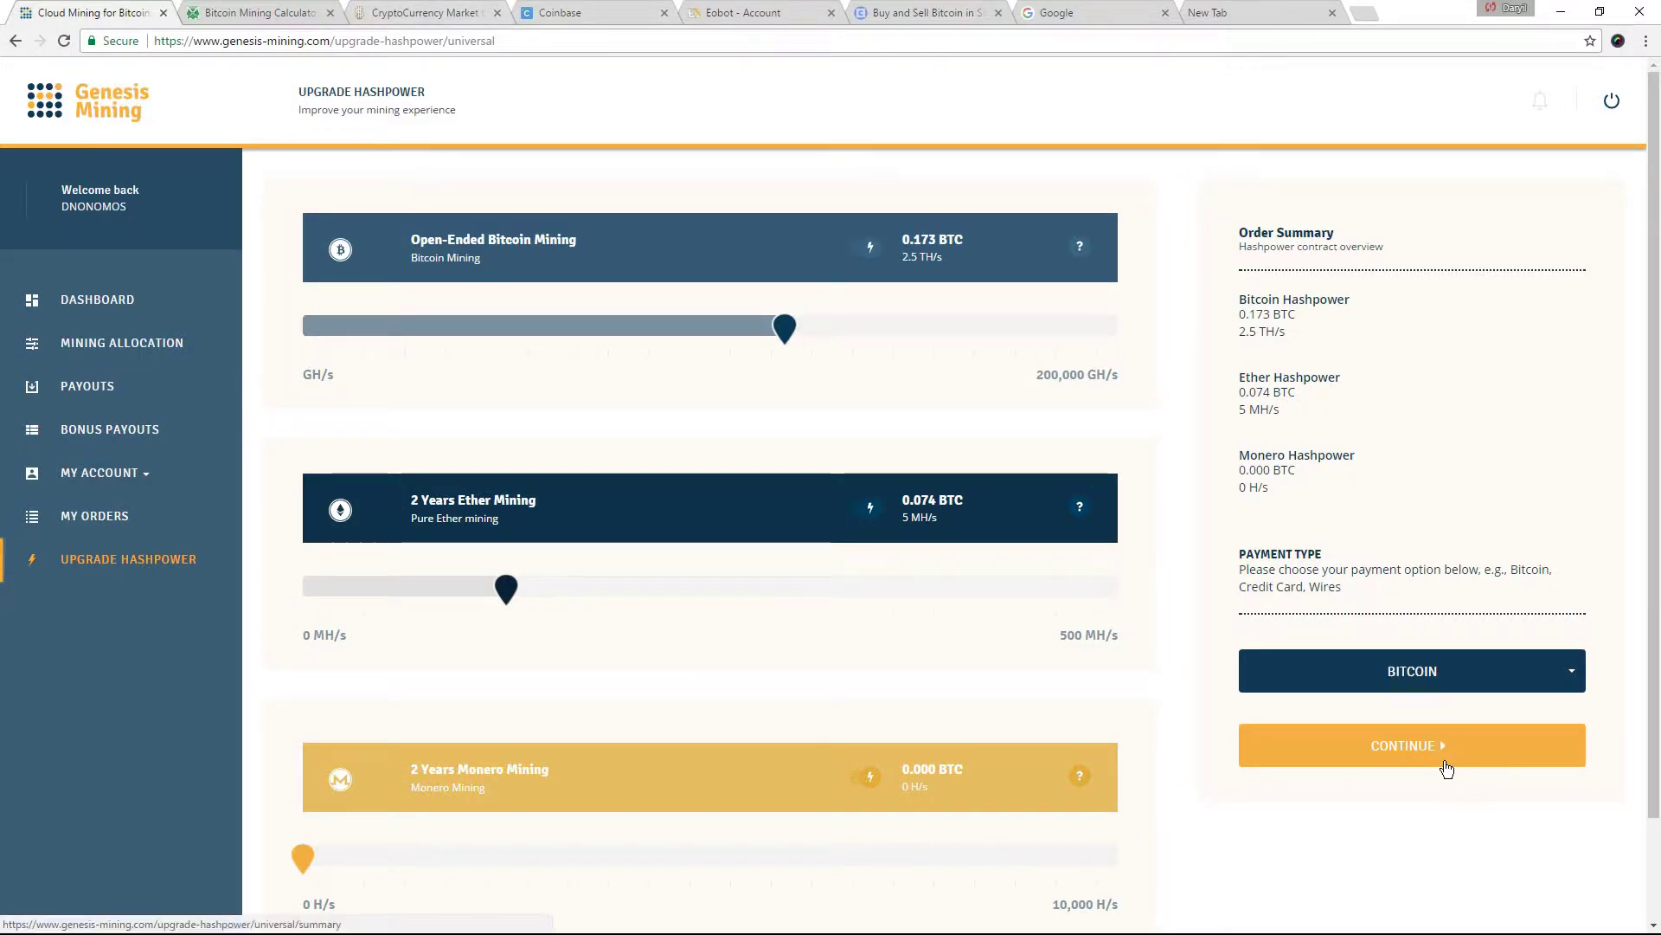
click(1487, 758)
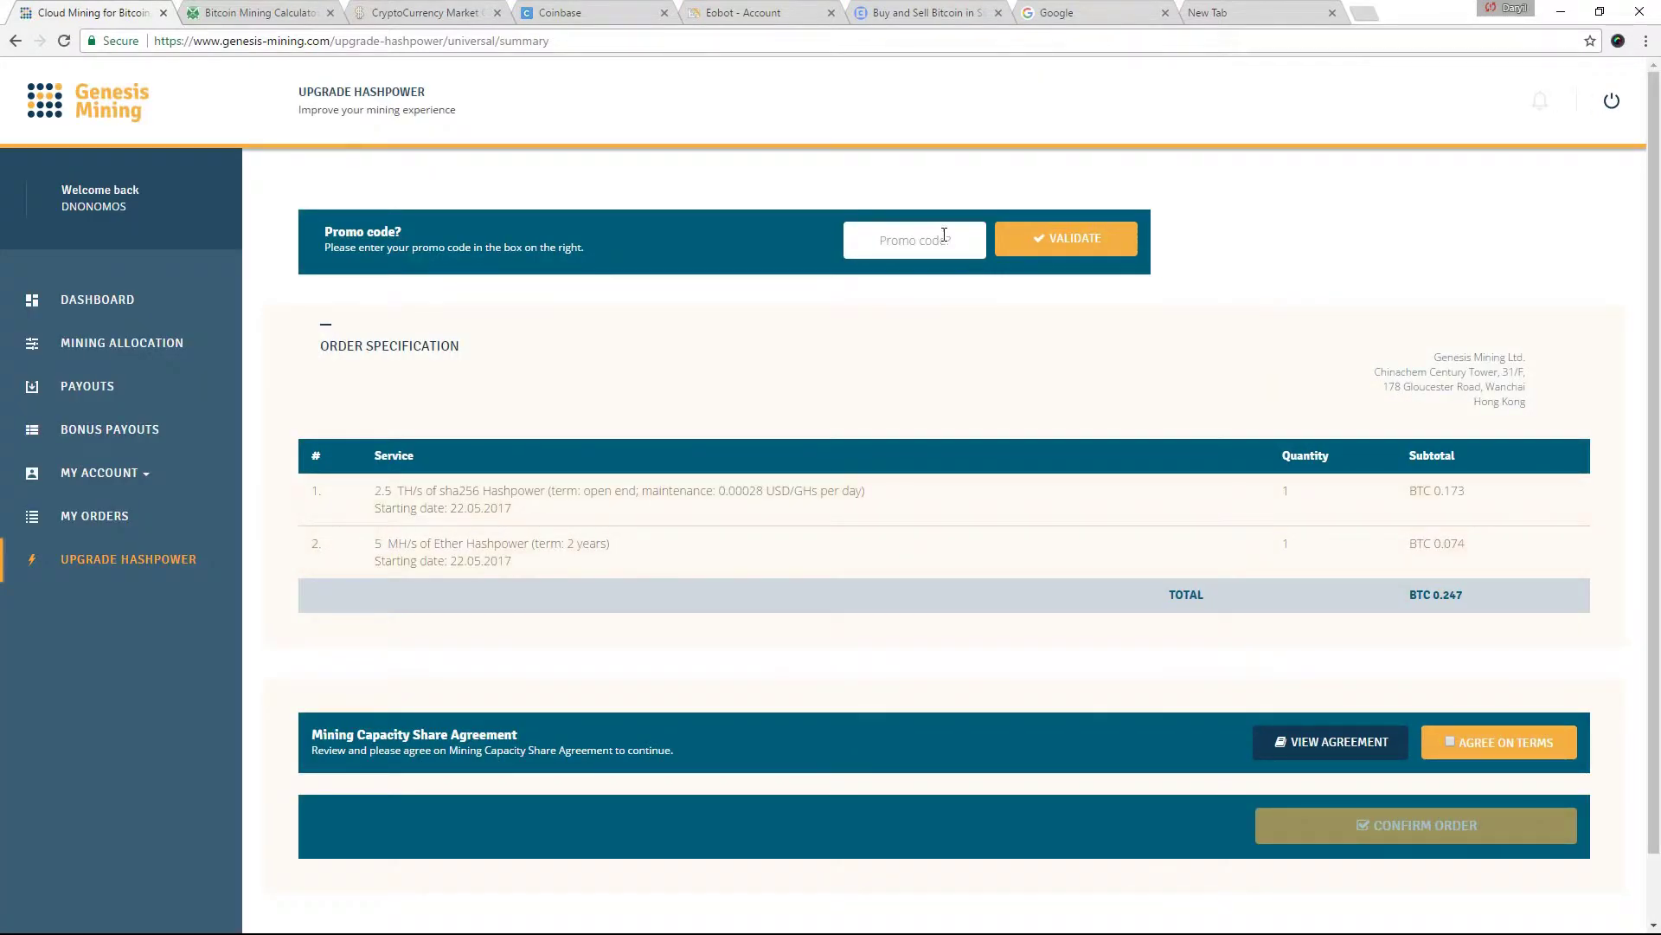
click(1125, 8)
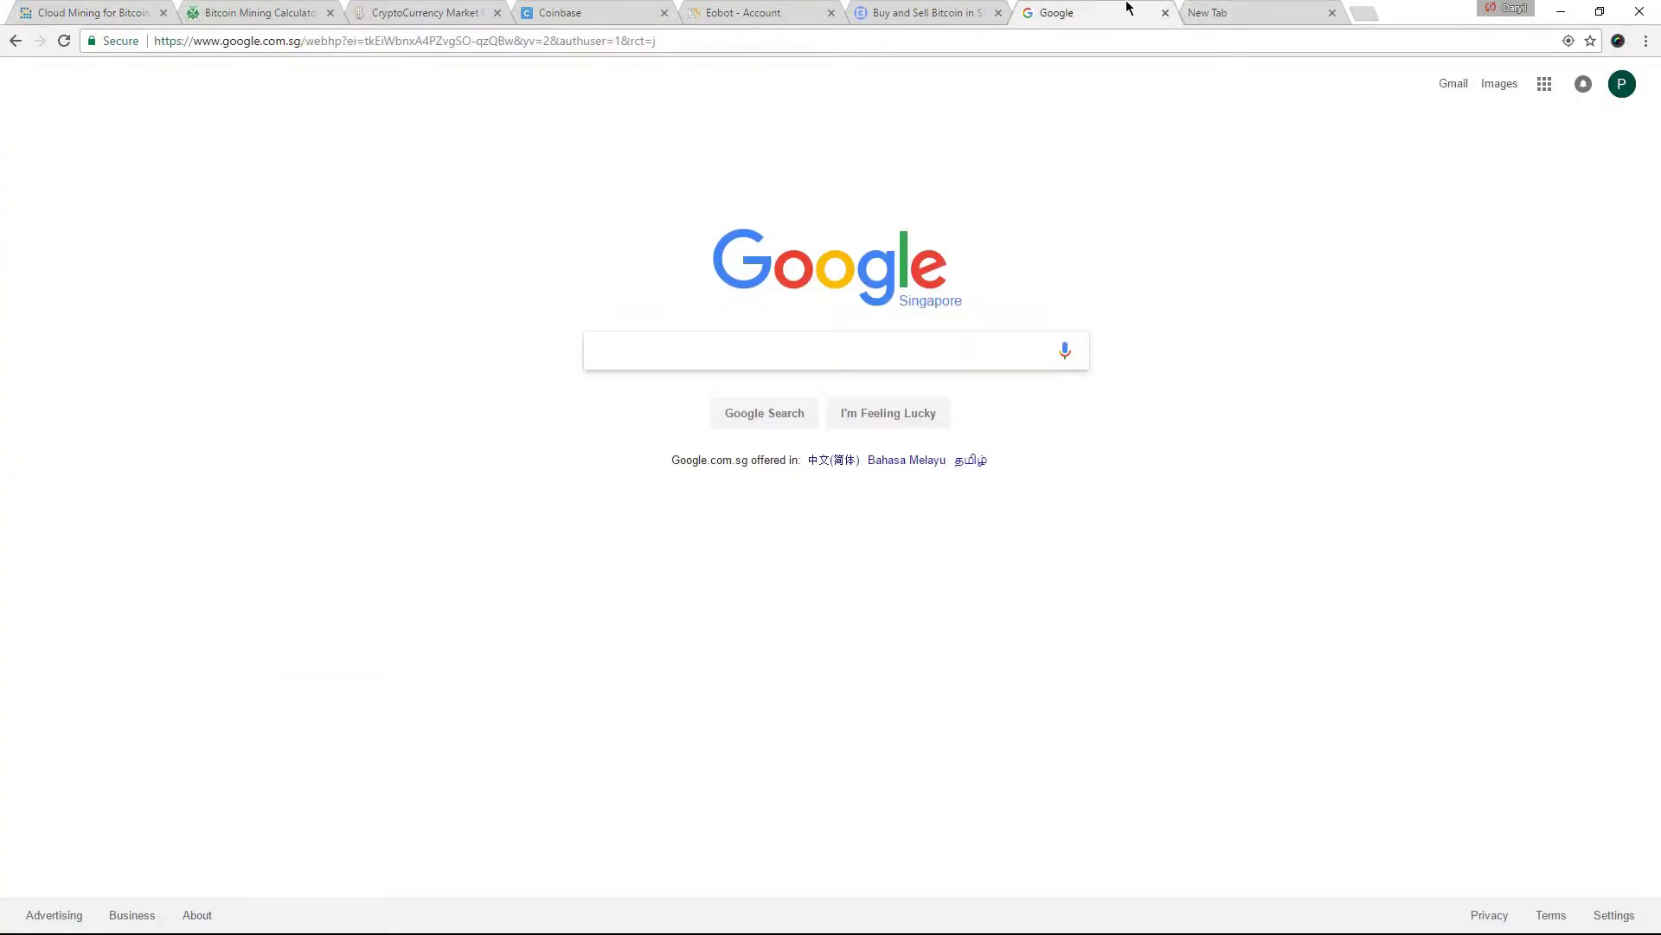
Copy the promo code from the new tab and paste it into the order's Promo code field
click(1209, 7)
click(107, 41)
right_click(107, 43)
click(160, 104)
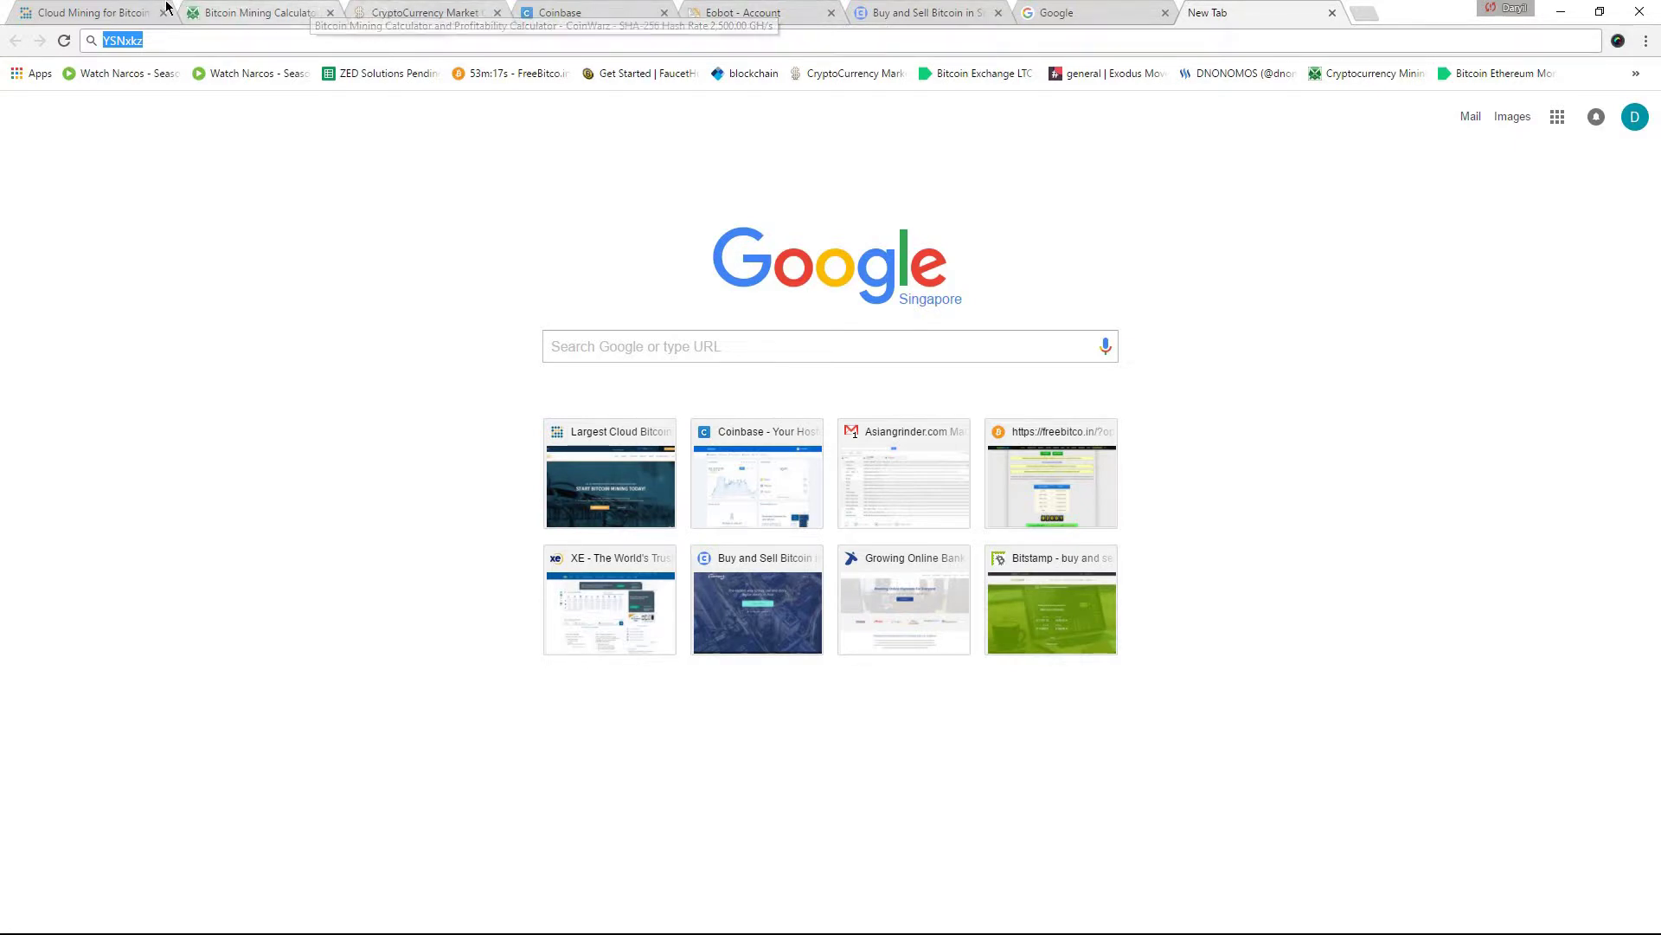
click(147, 19)
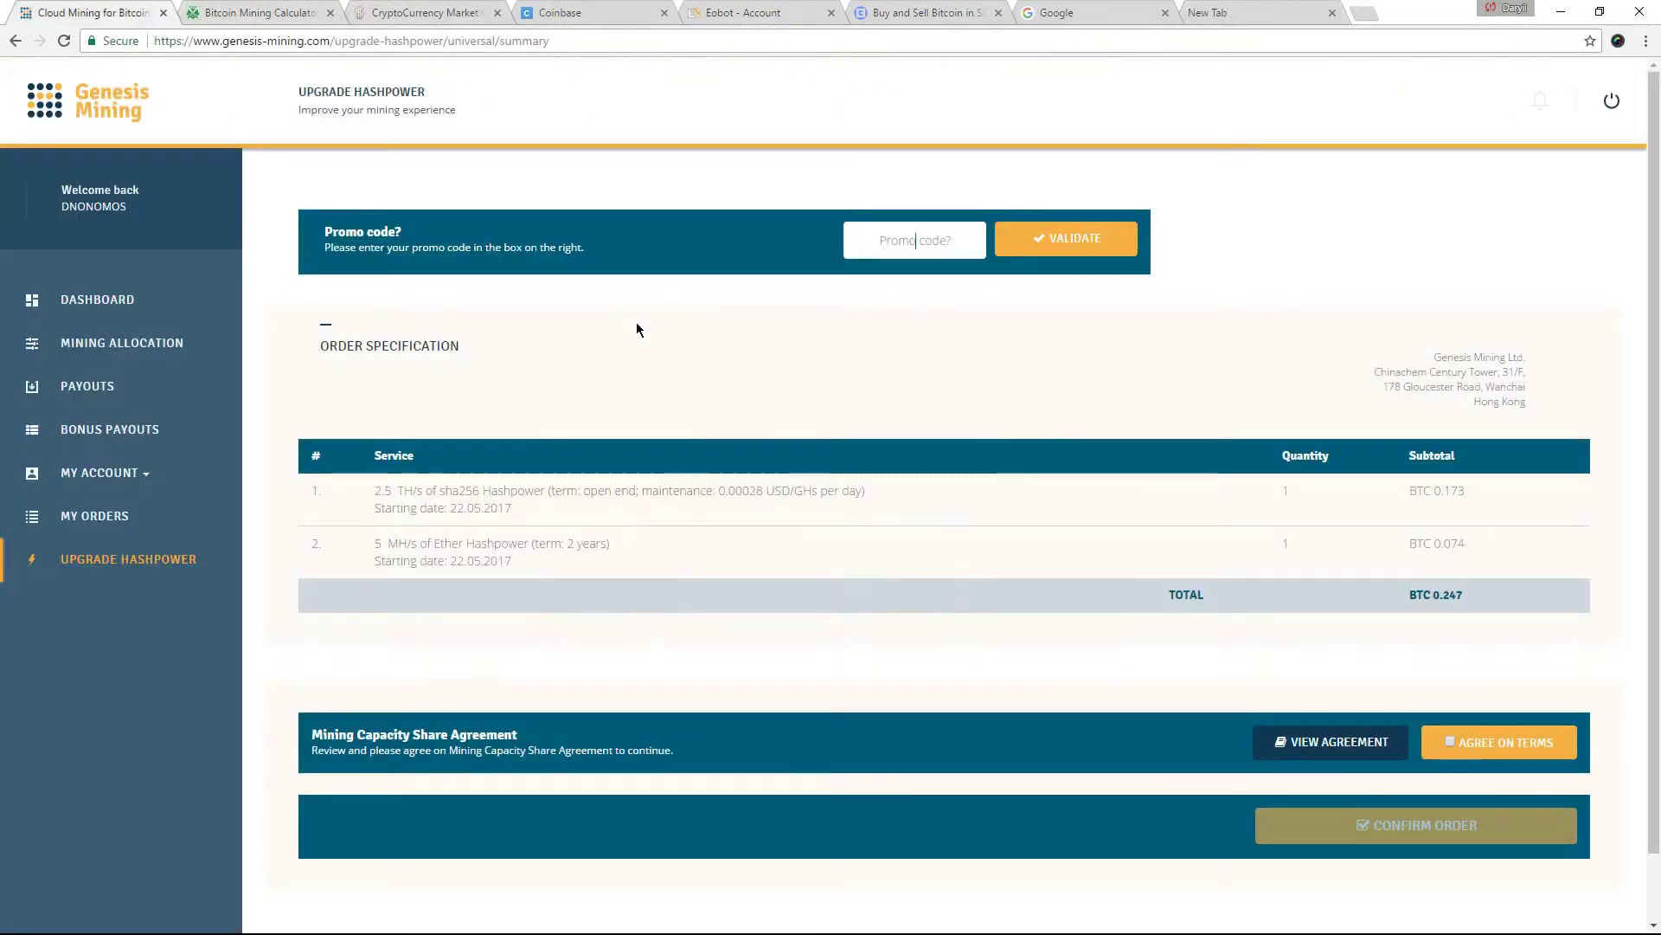
right_click(931, 243)
click(1009, 346)
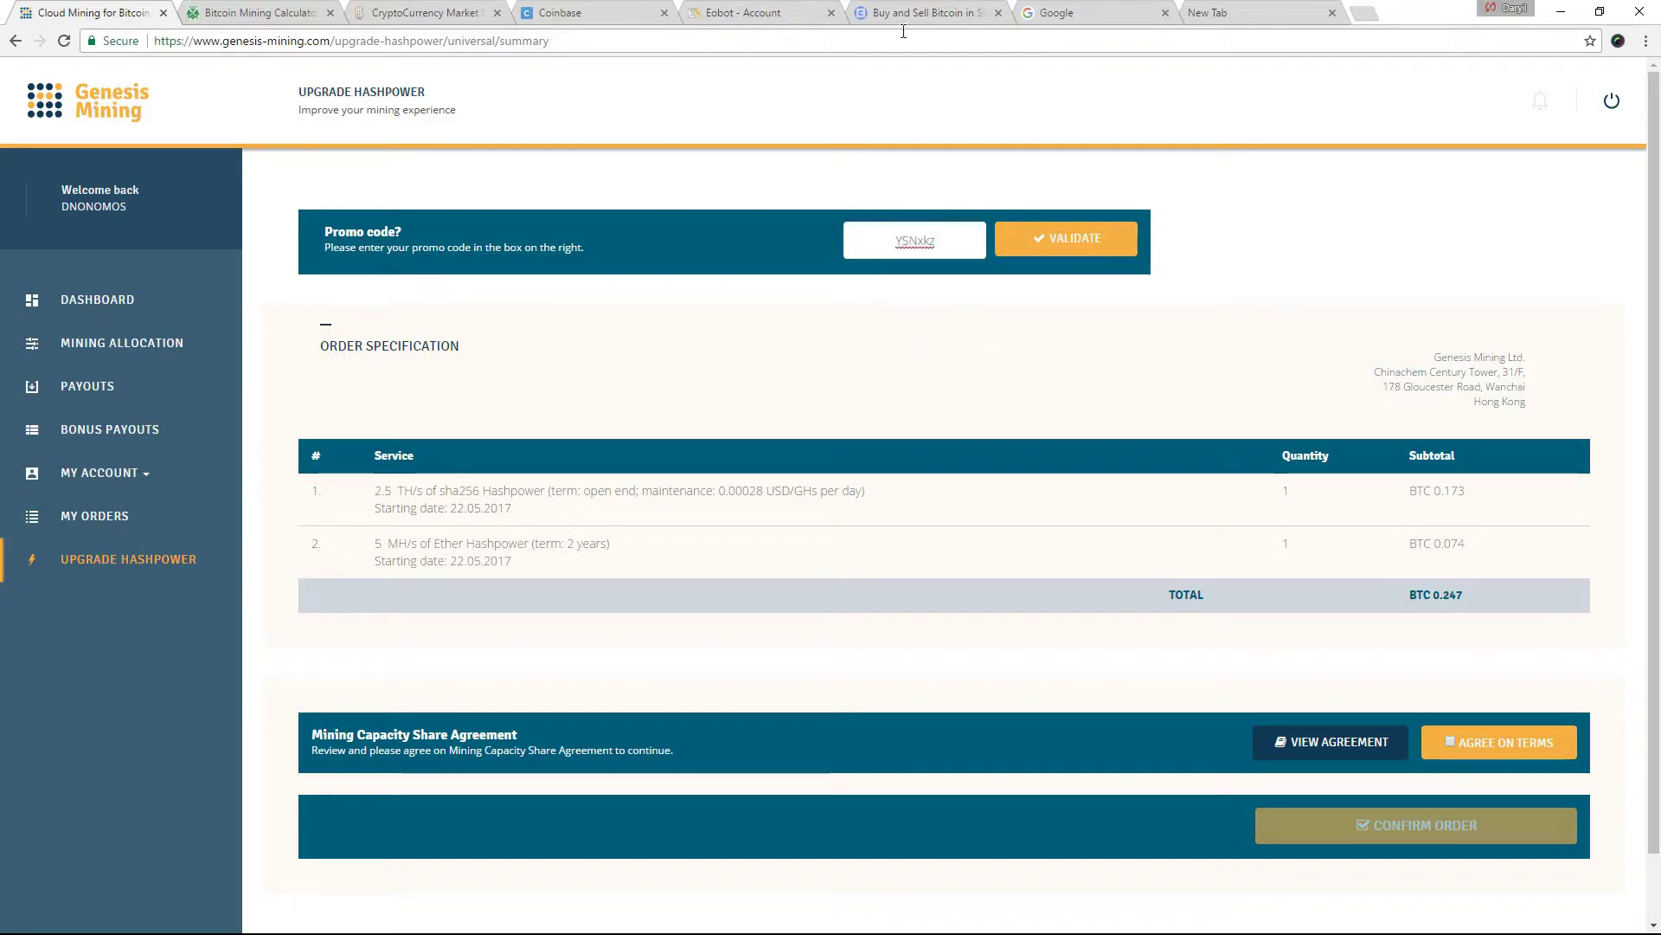
Type the promo code into the Google search box and select it
click(1136, 12)
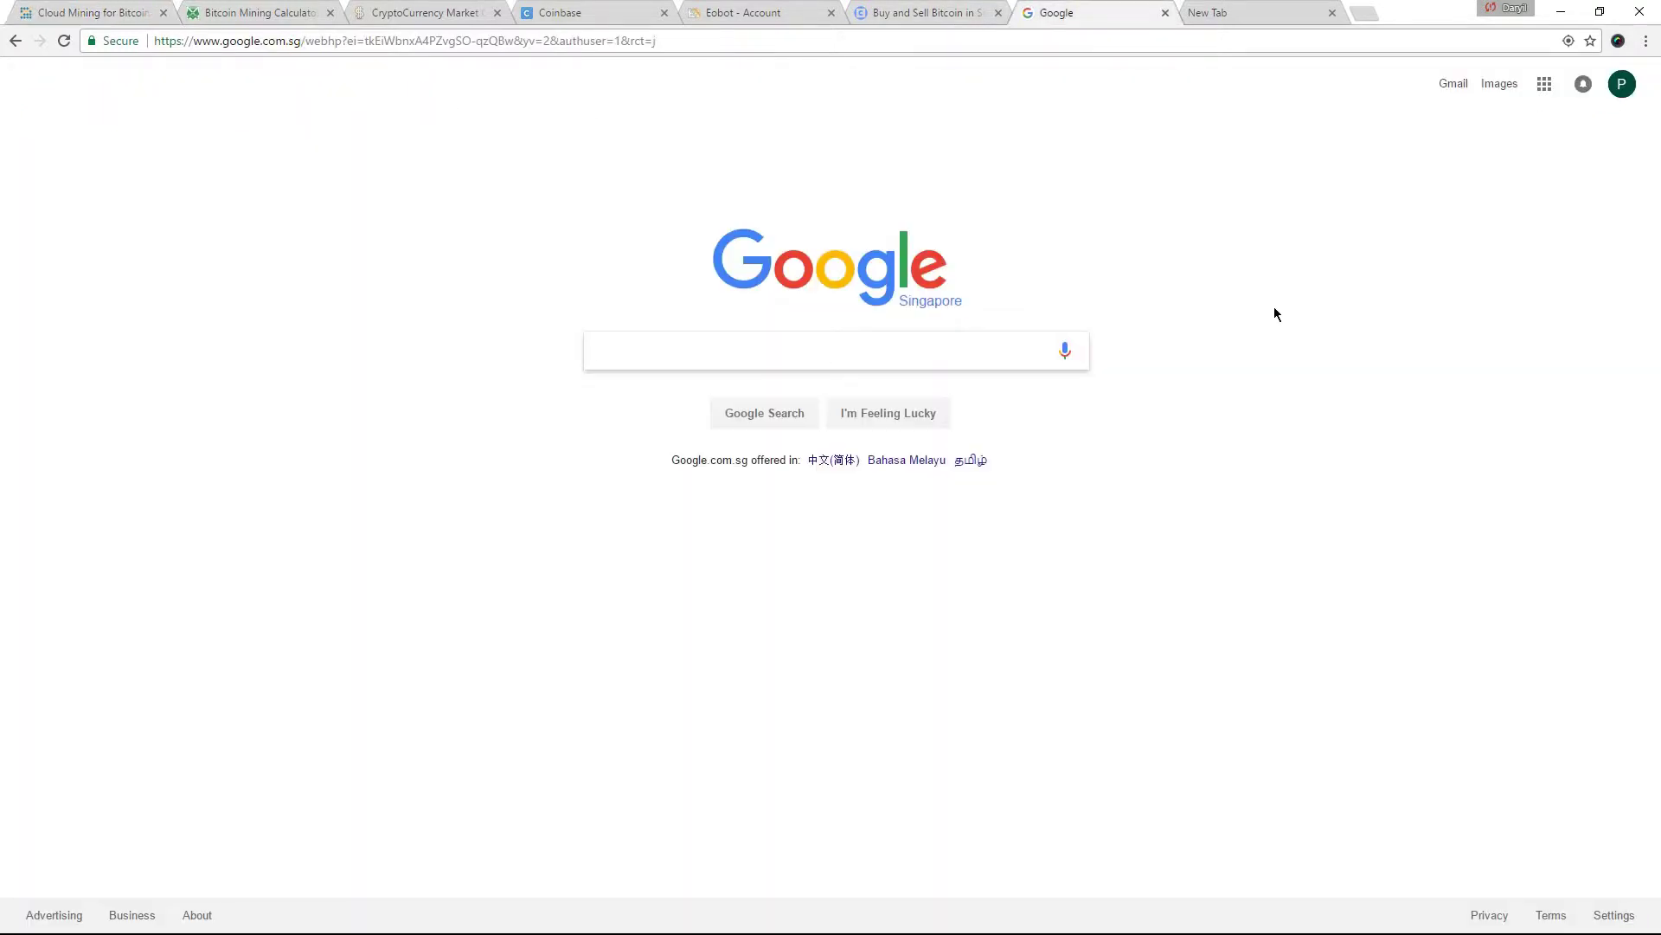
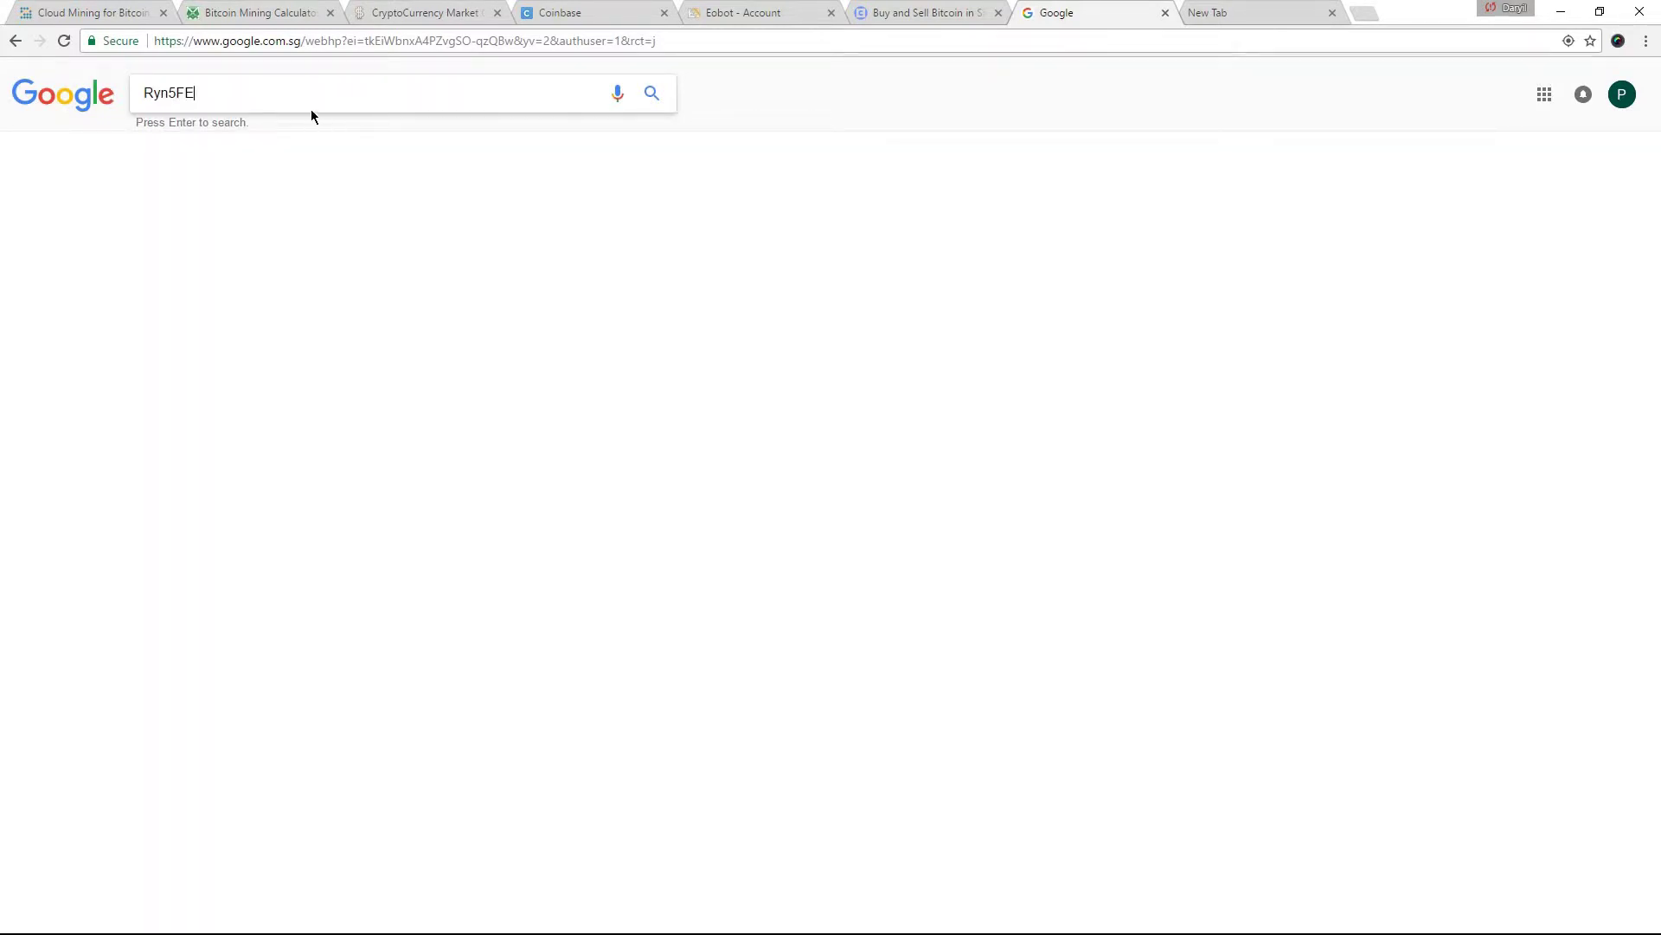
key(ctrl+a)
click(484, 250)
click(89, 7)
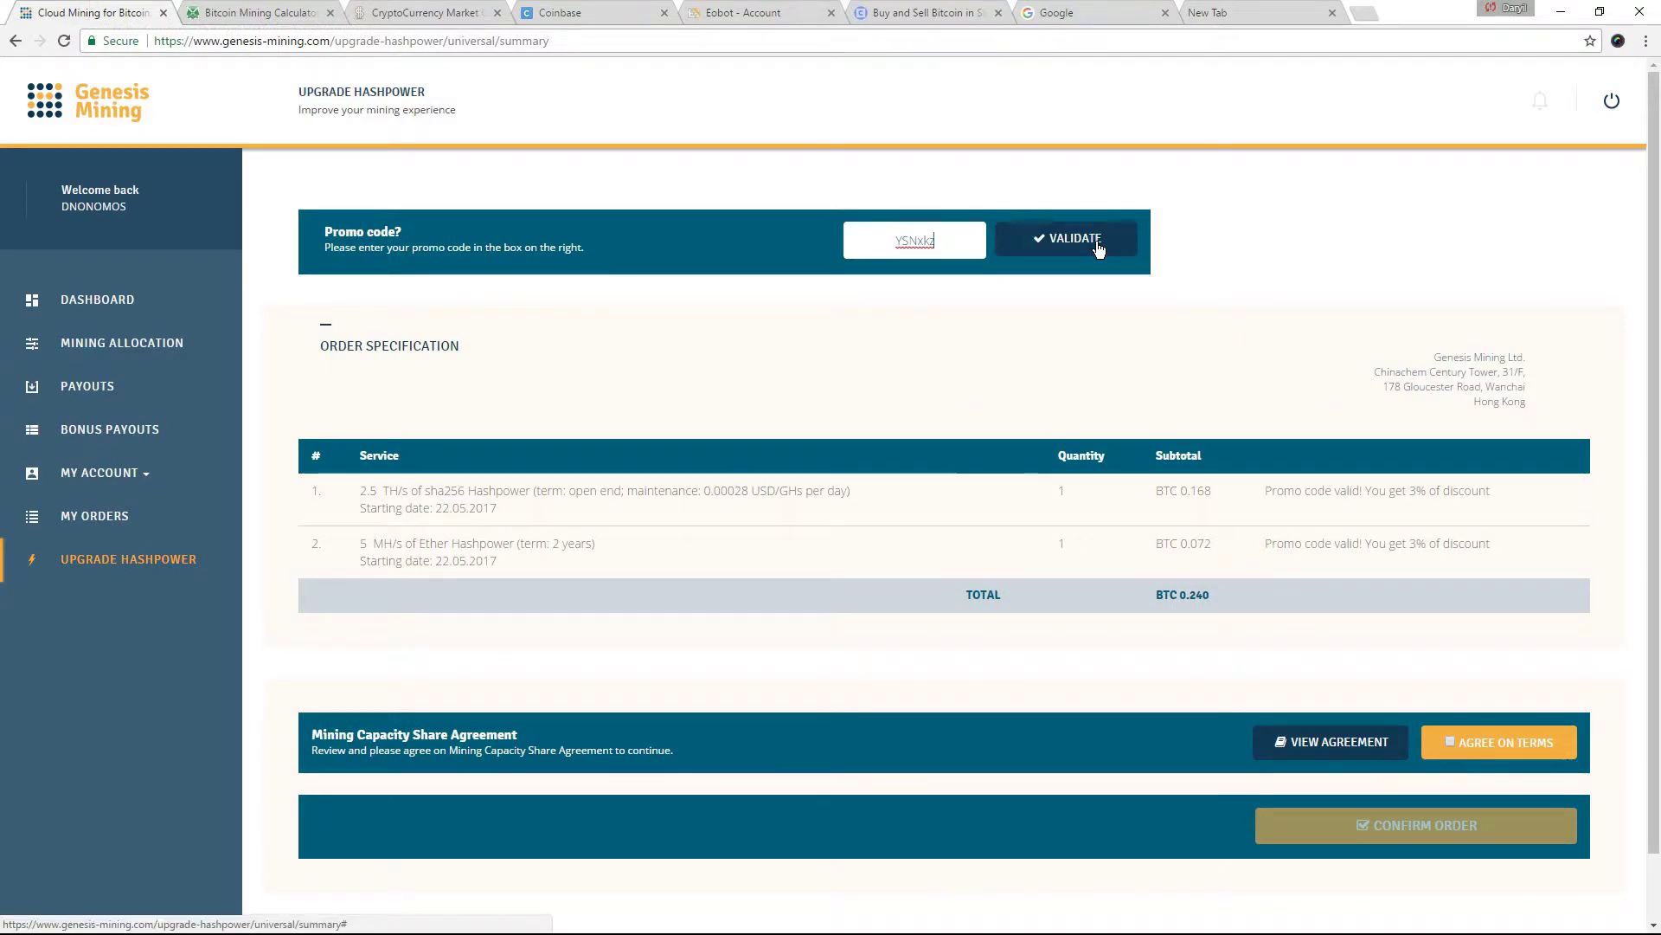
Validate the promo code for a 3% discount (BTC 0.240) and agree to the share agreement terms
click(1096, 246)
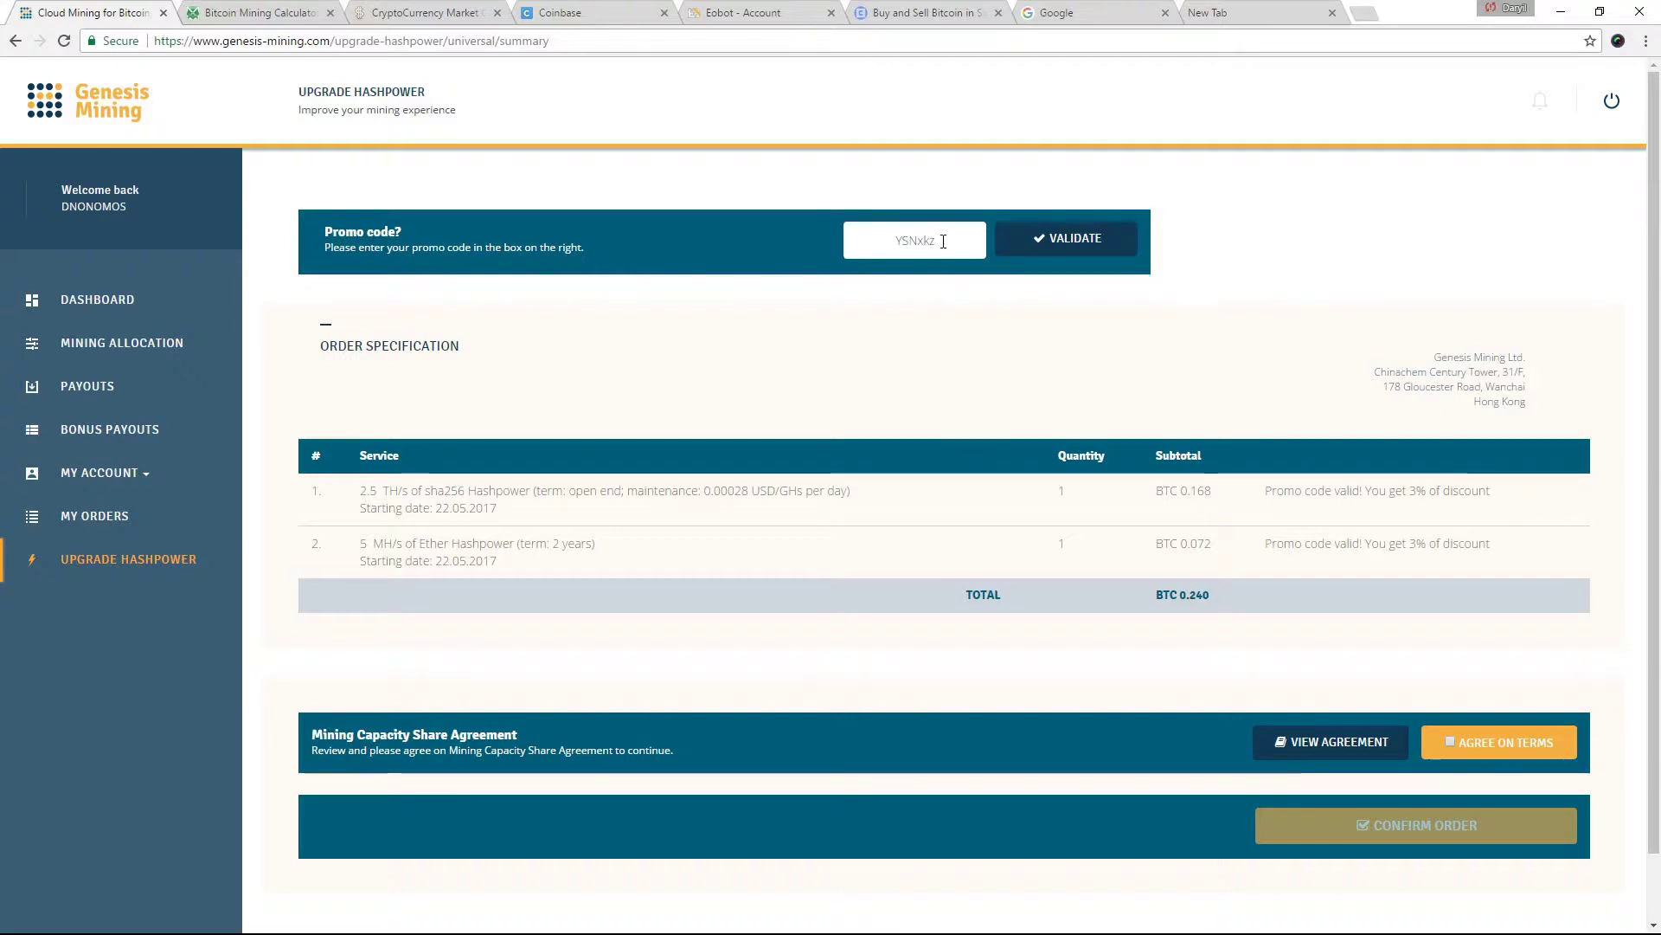
click(1066, 238)
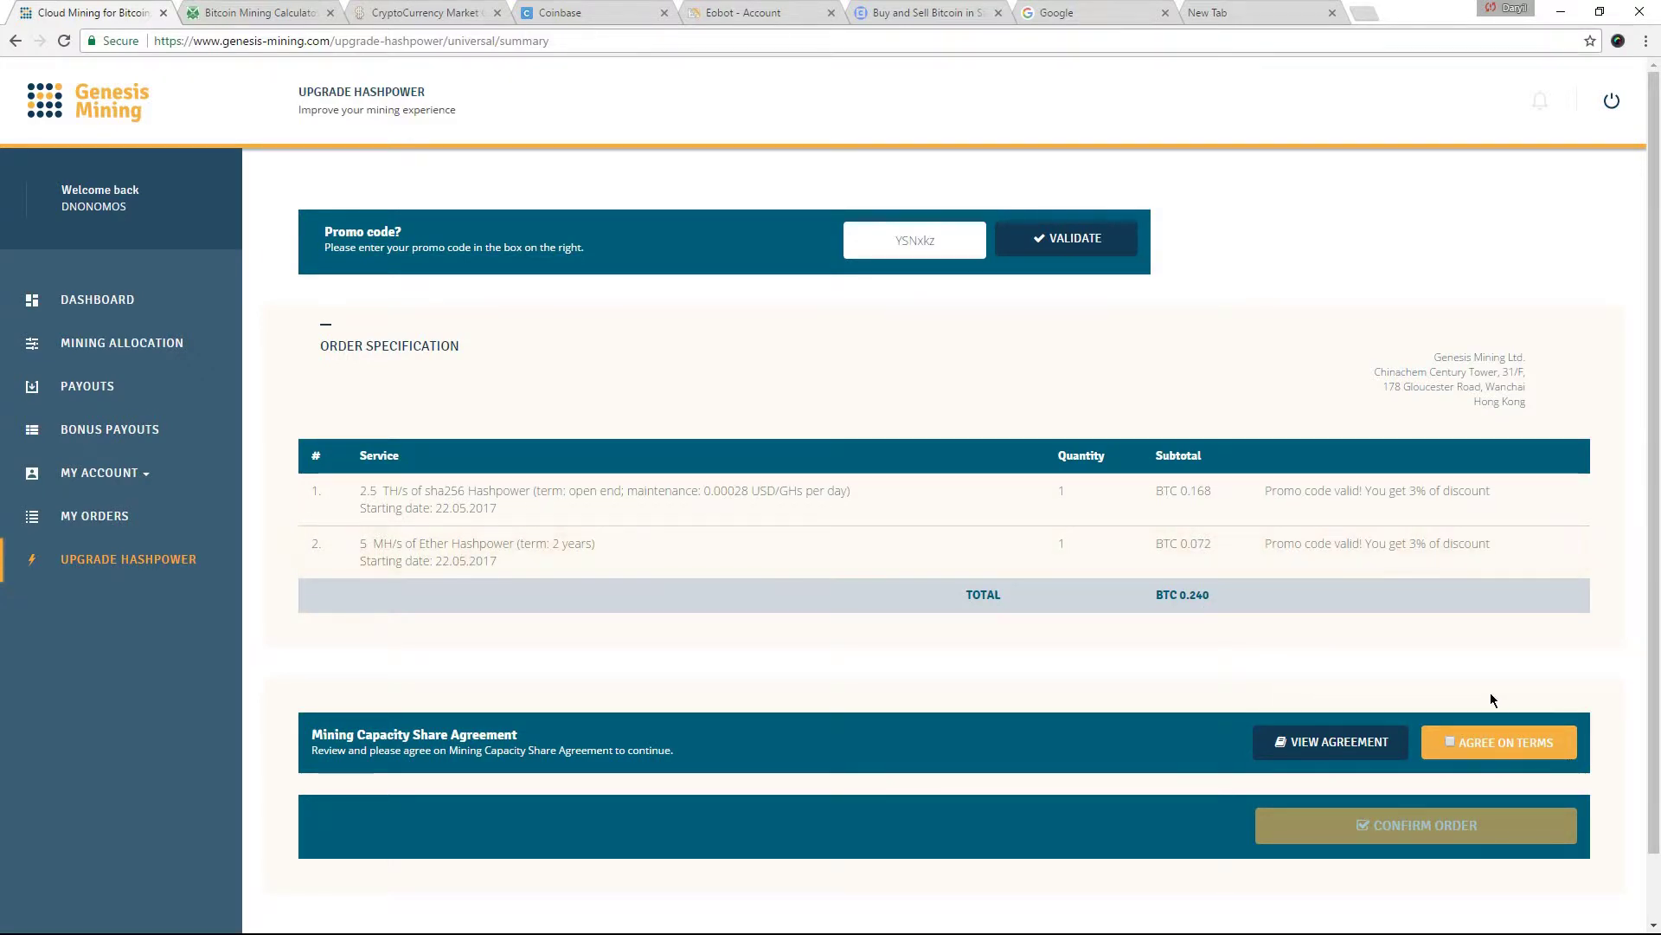
click(1458, 741)
scroll(1617, 630, down, 1)
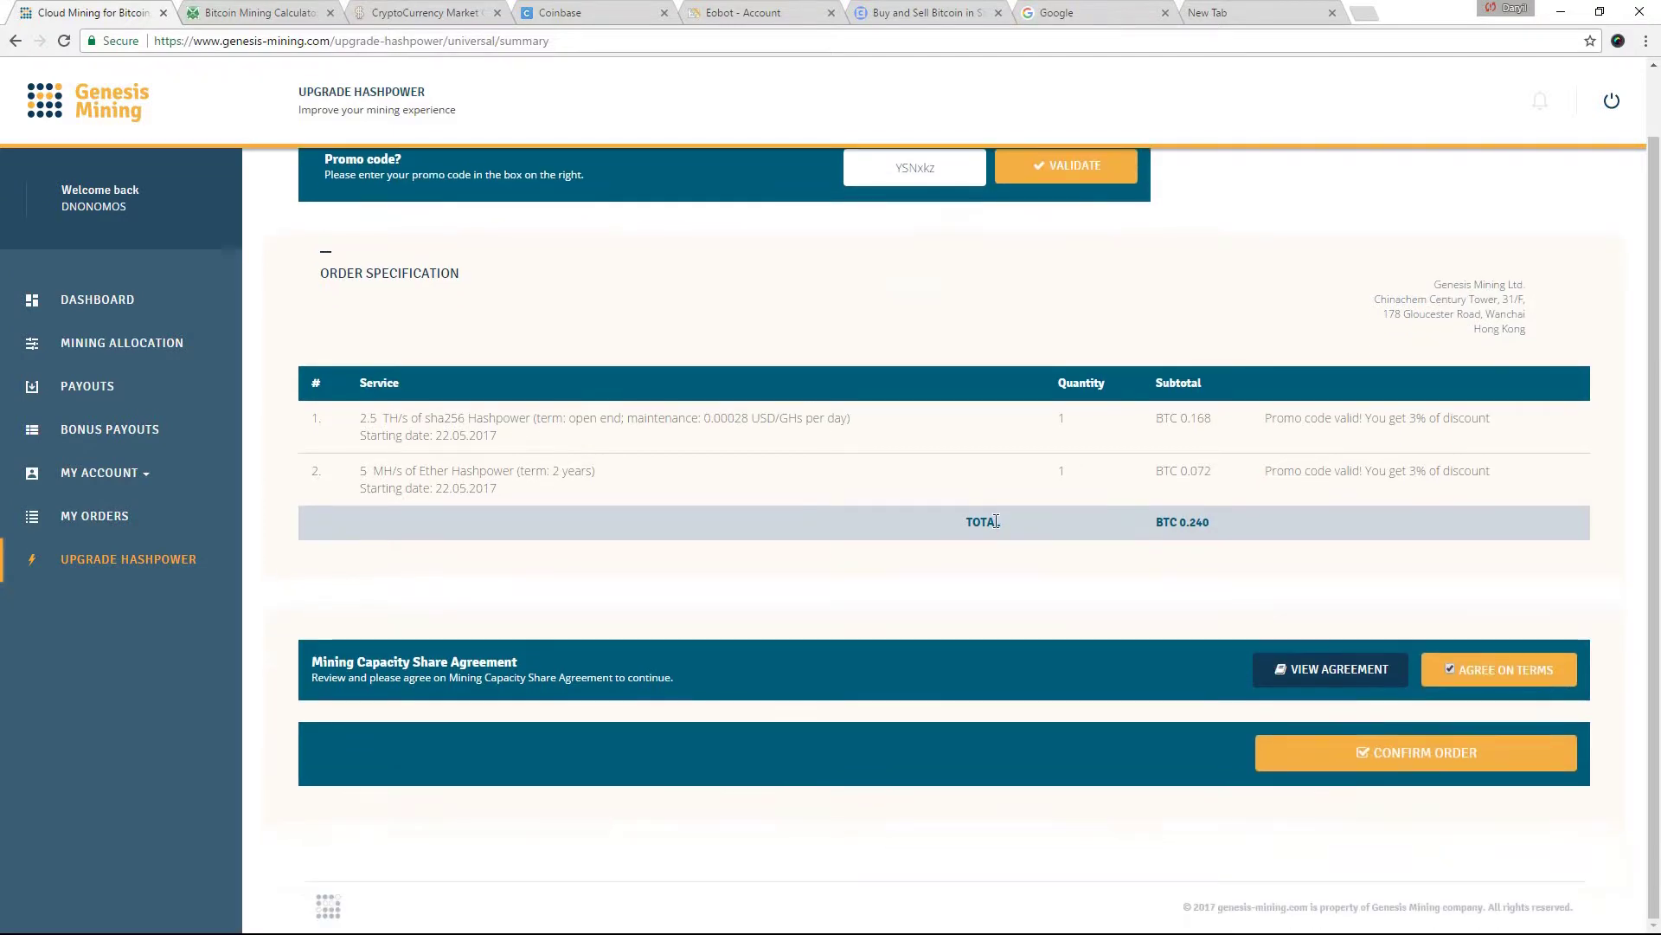
click(317, 7)
scroll(1051, 381, down, 7)
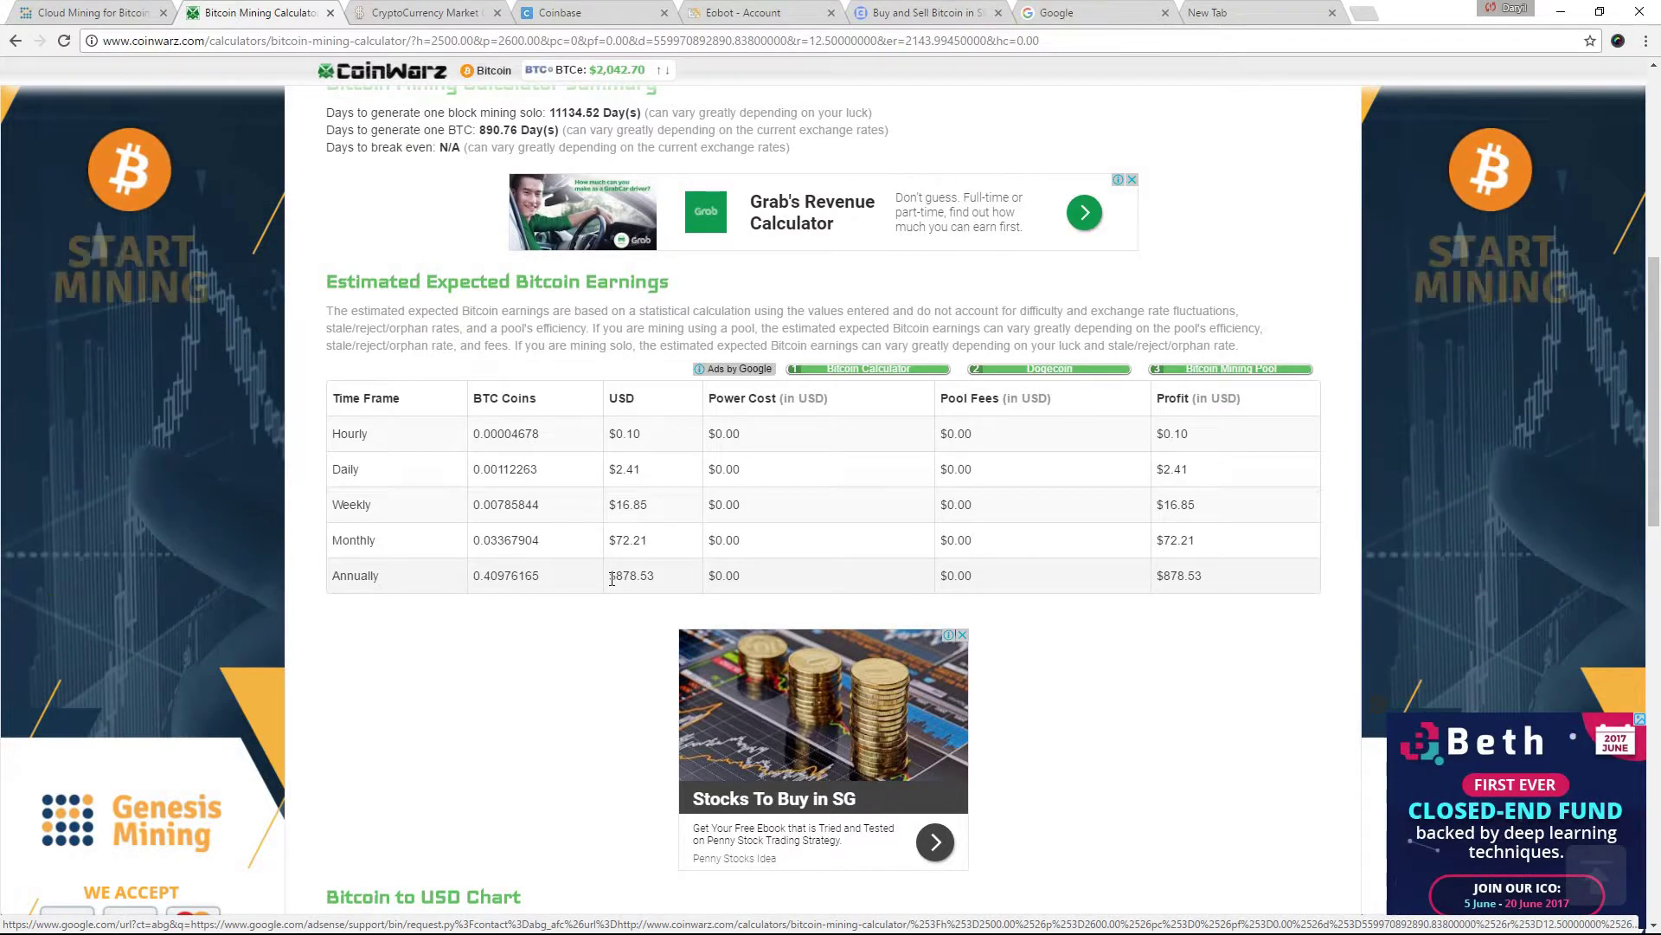
Review the $878.53 annual USD earnings in CoinWarz's 2500 GH/s estimate
drag(610, 577, 641, 577)
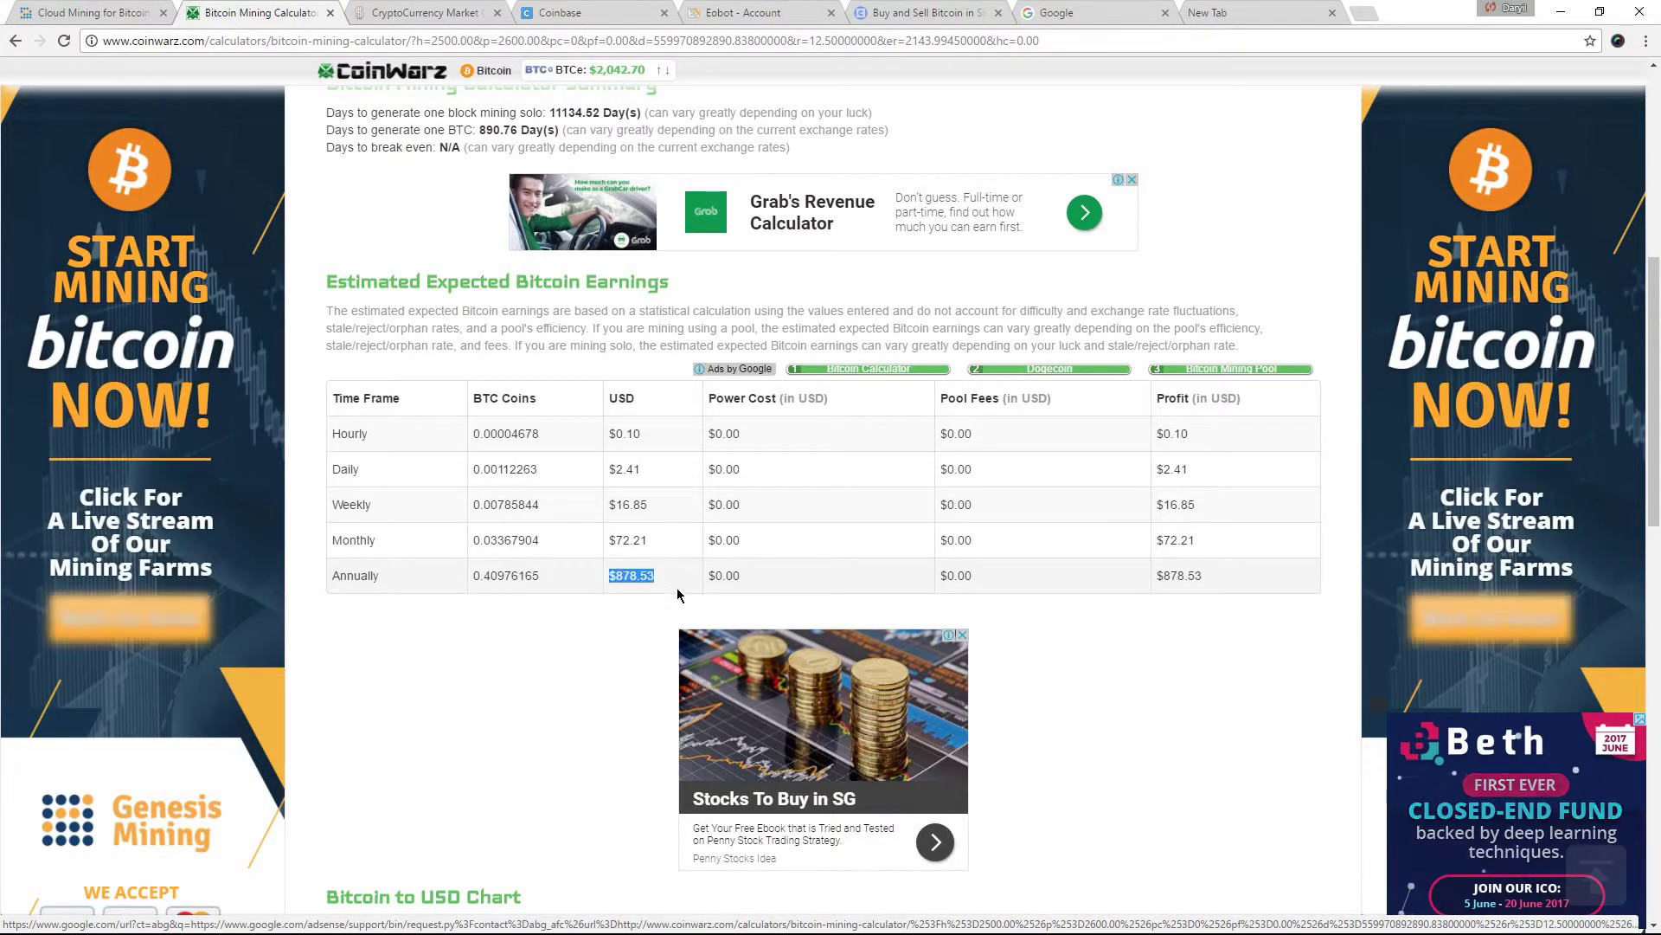
click(719, 403)
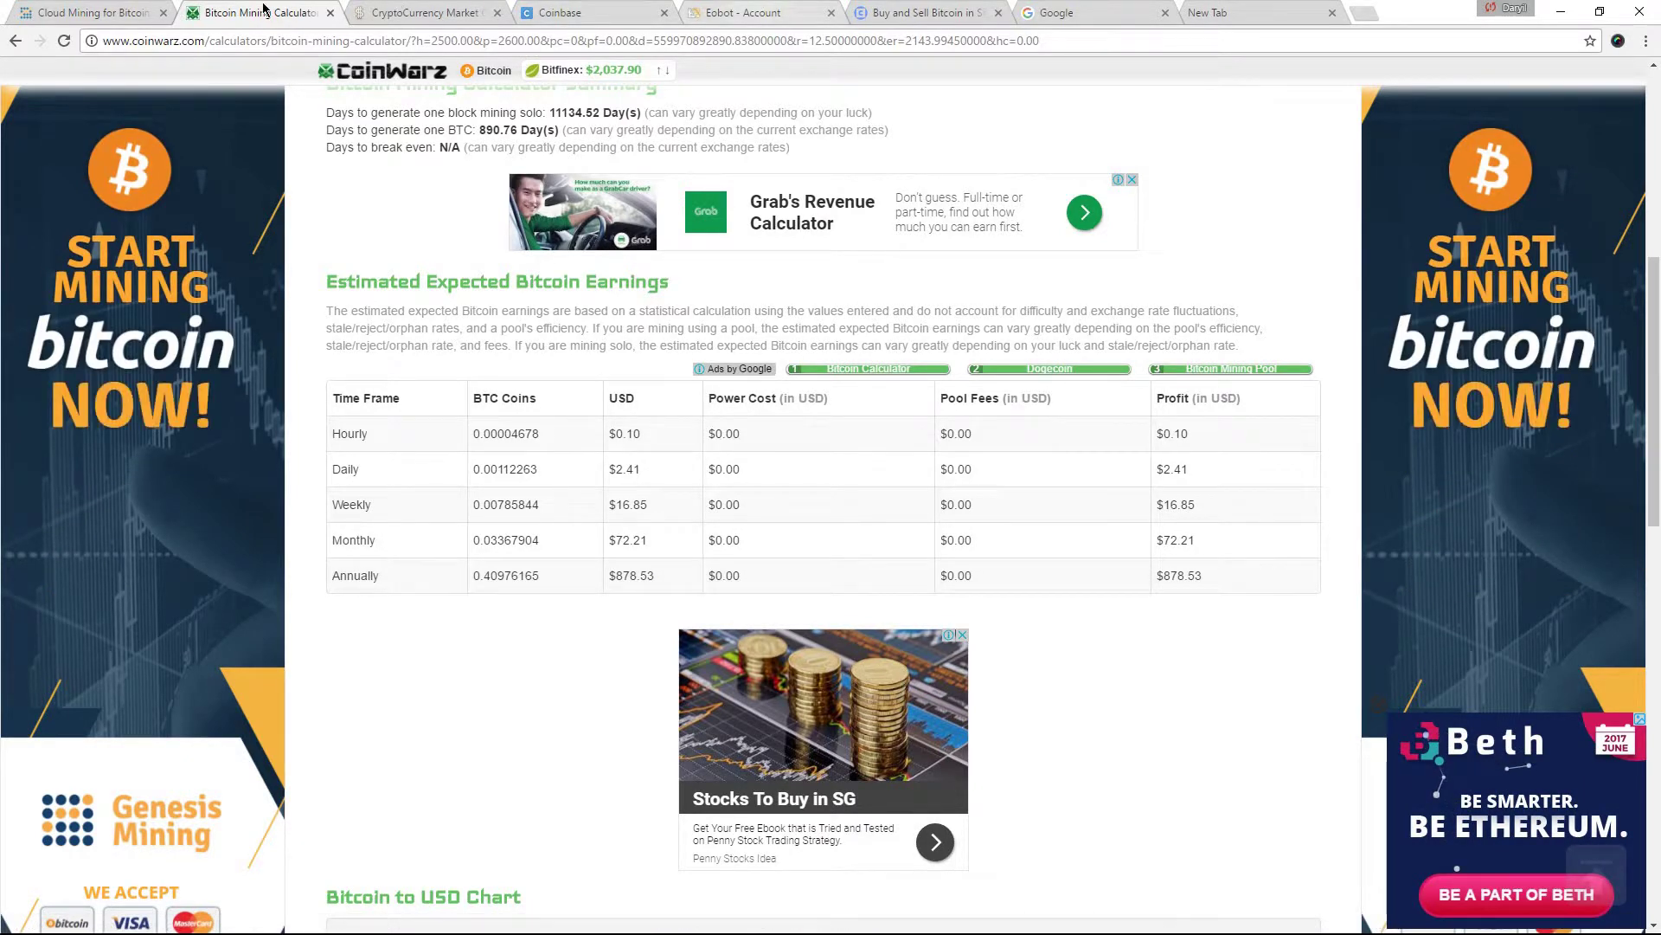
key(ctrl+shift+Tab)
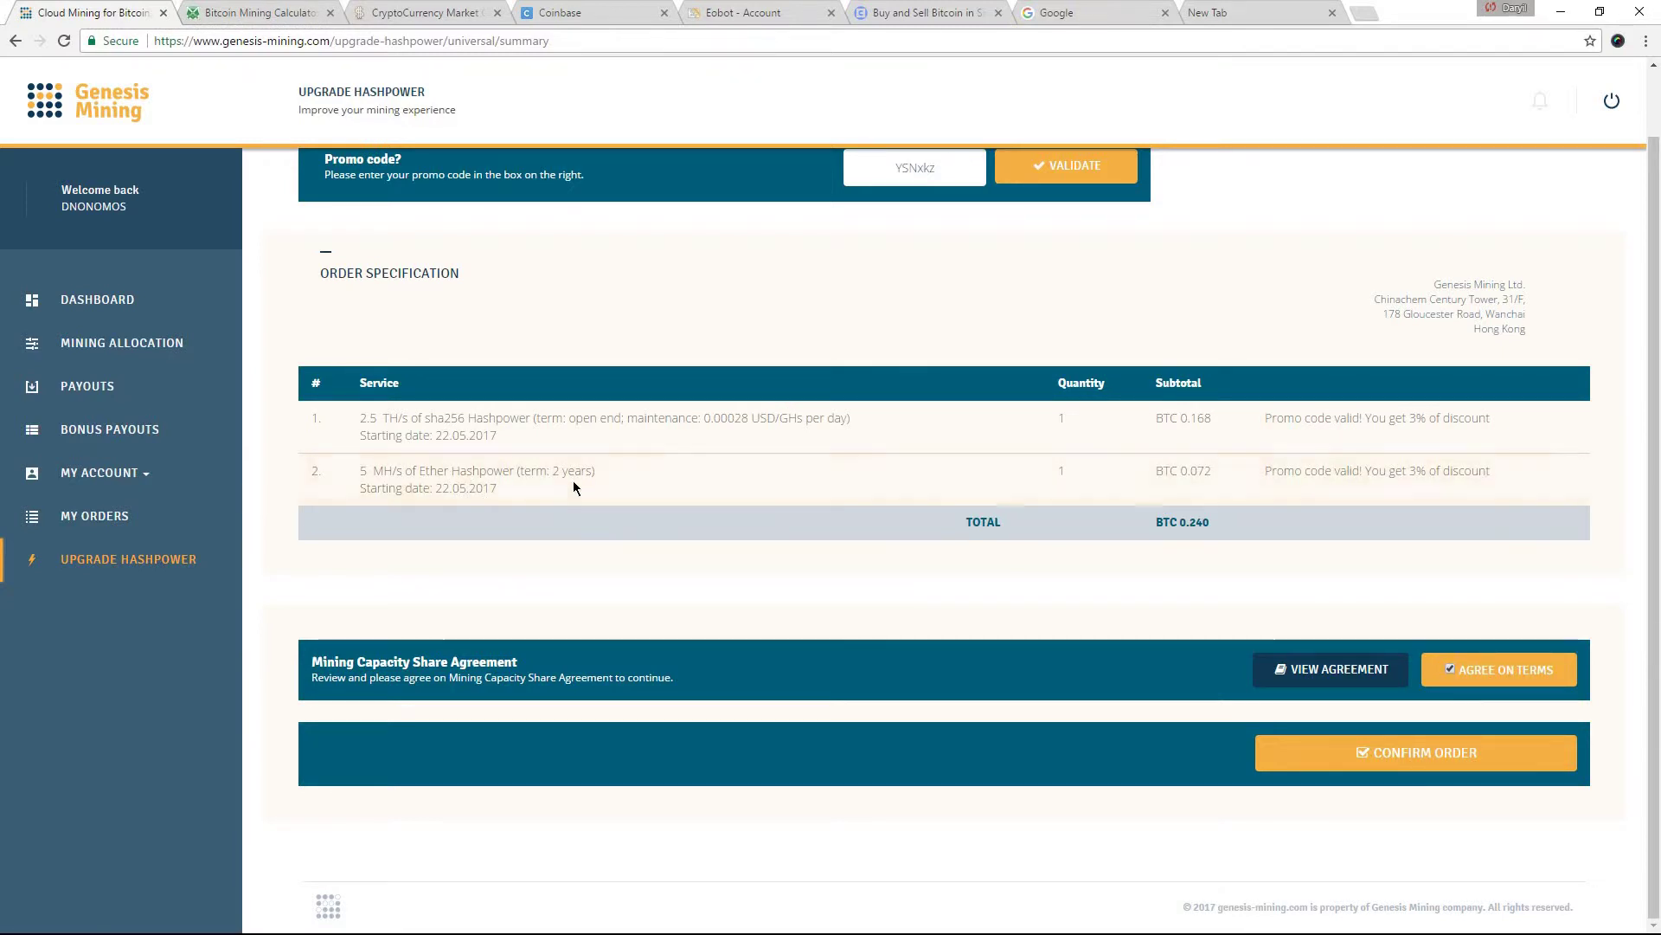
key(ctrl+Tab)
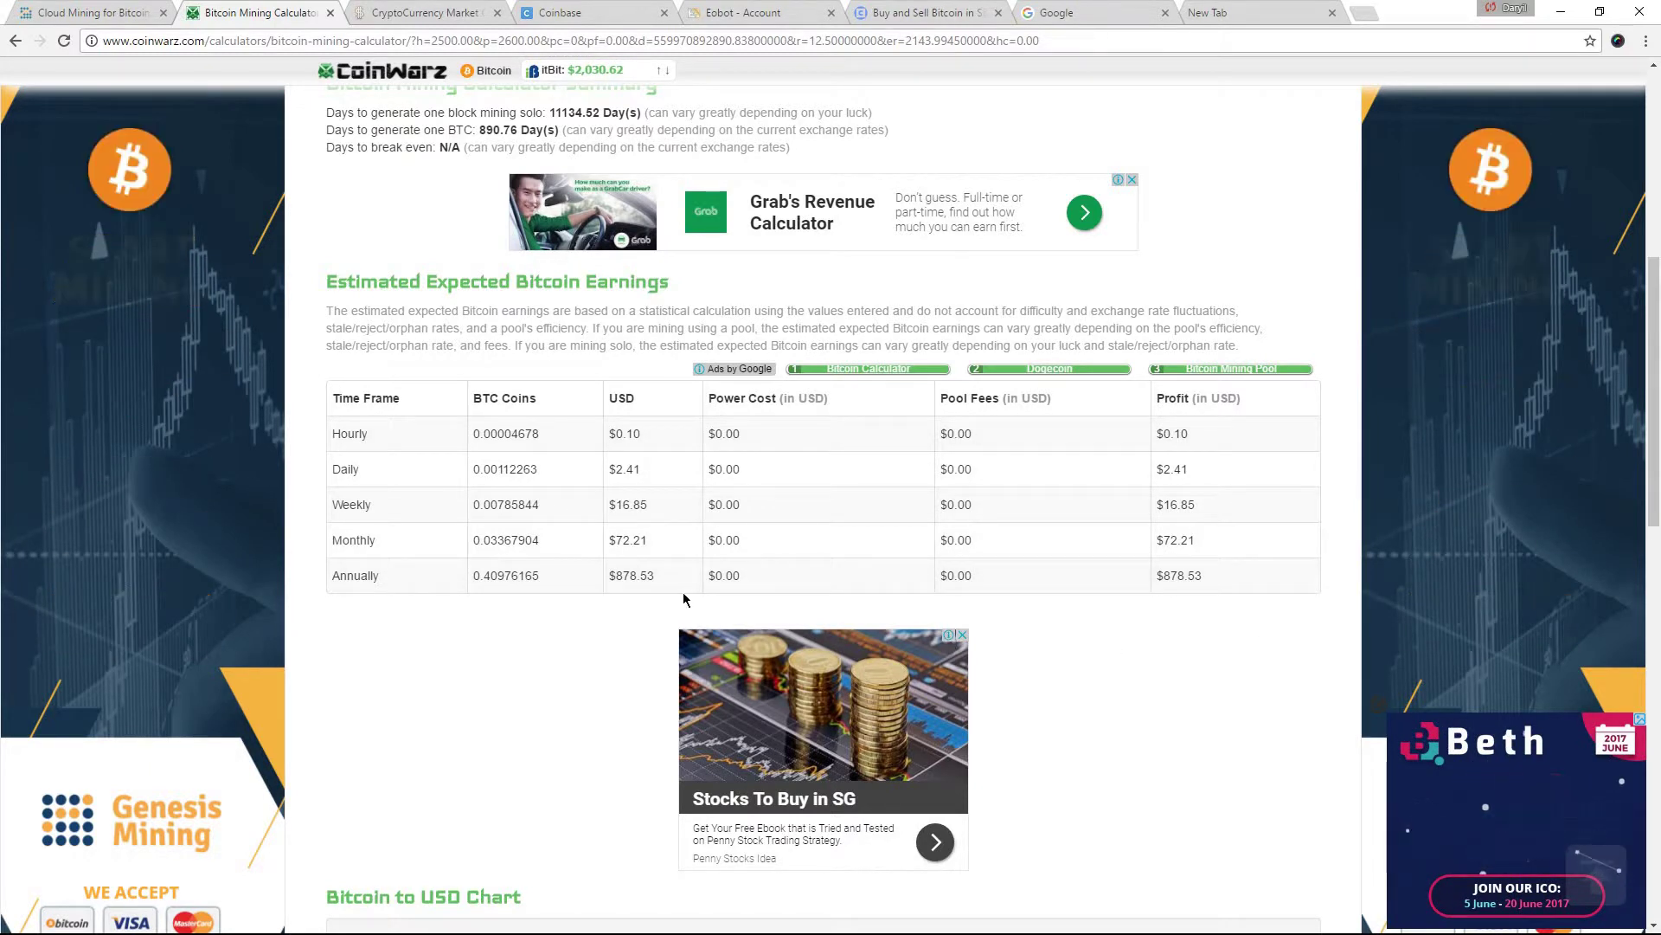
drag(607, 576, 656, 576)
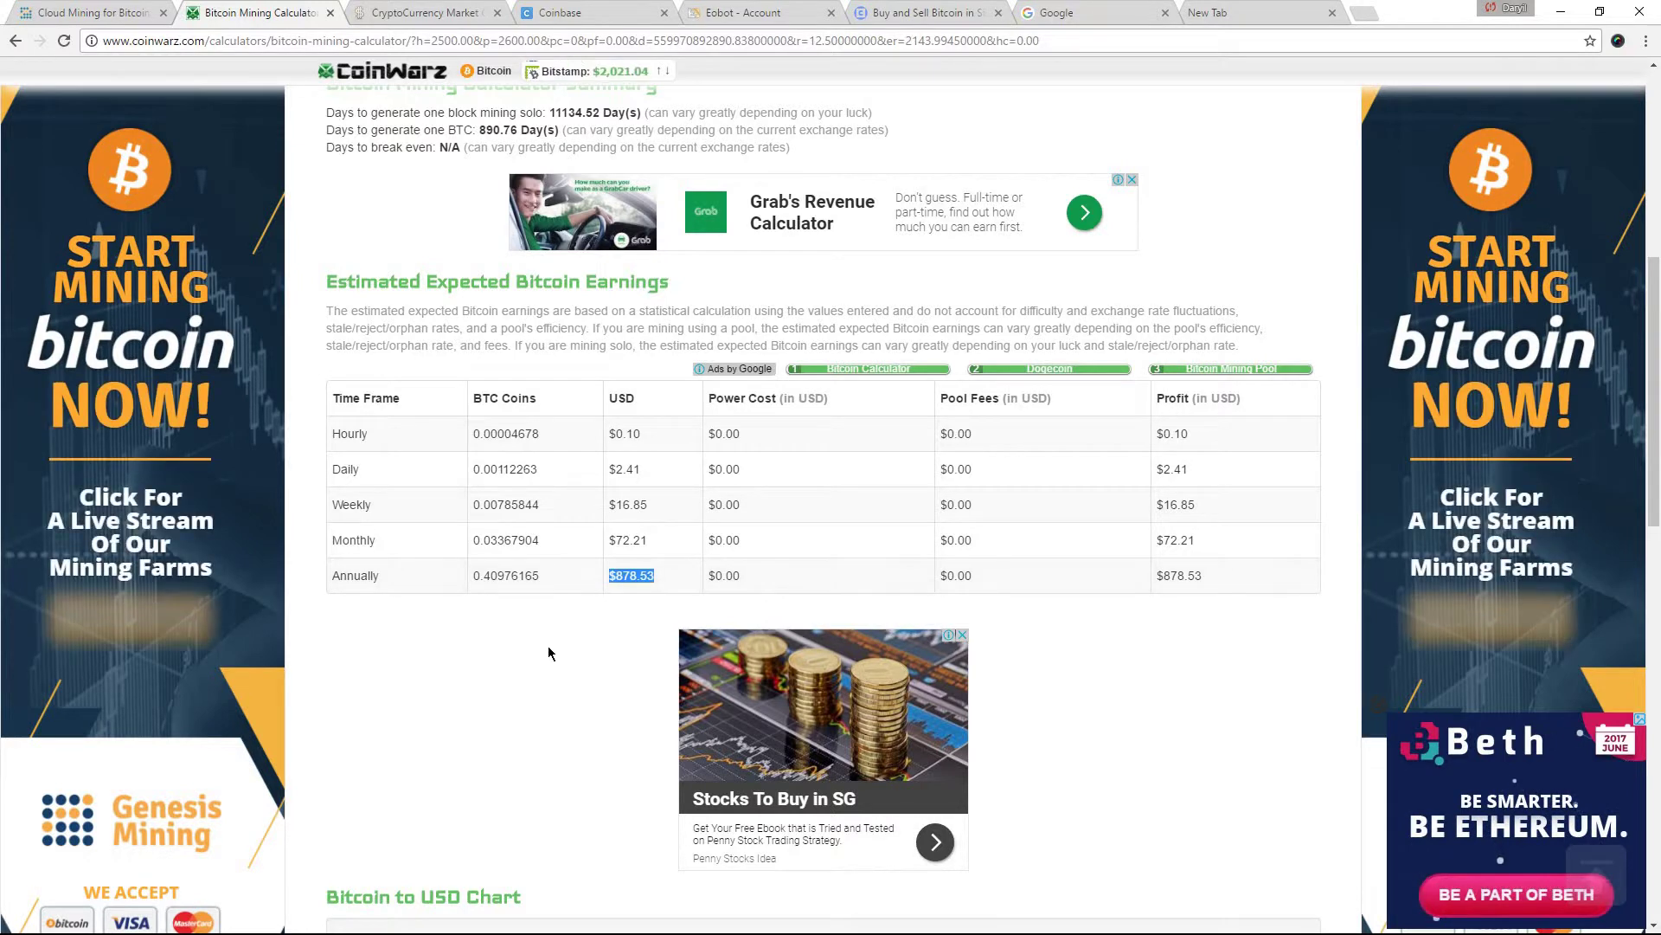
click(603, 585)
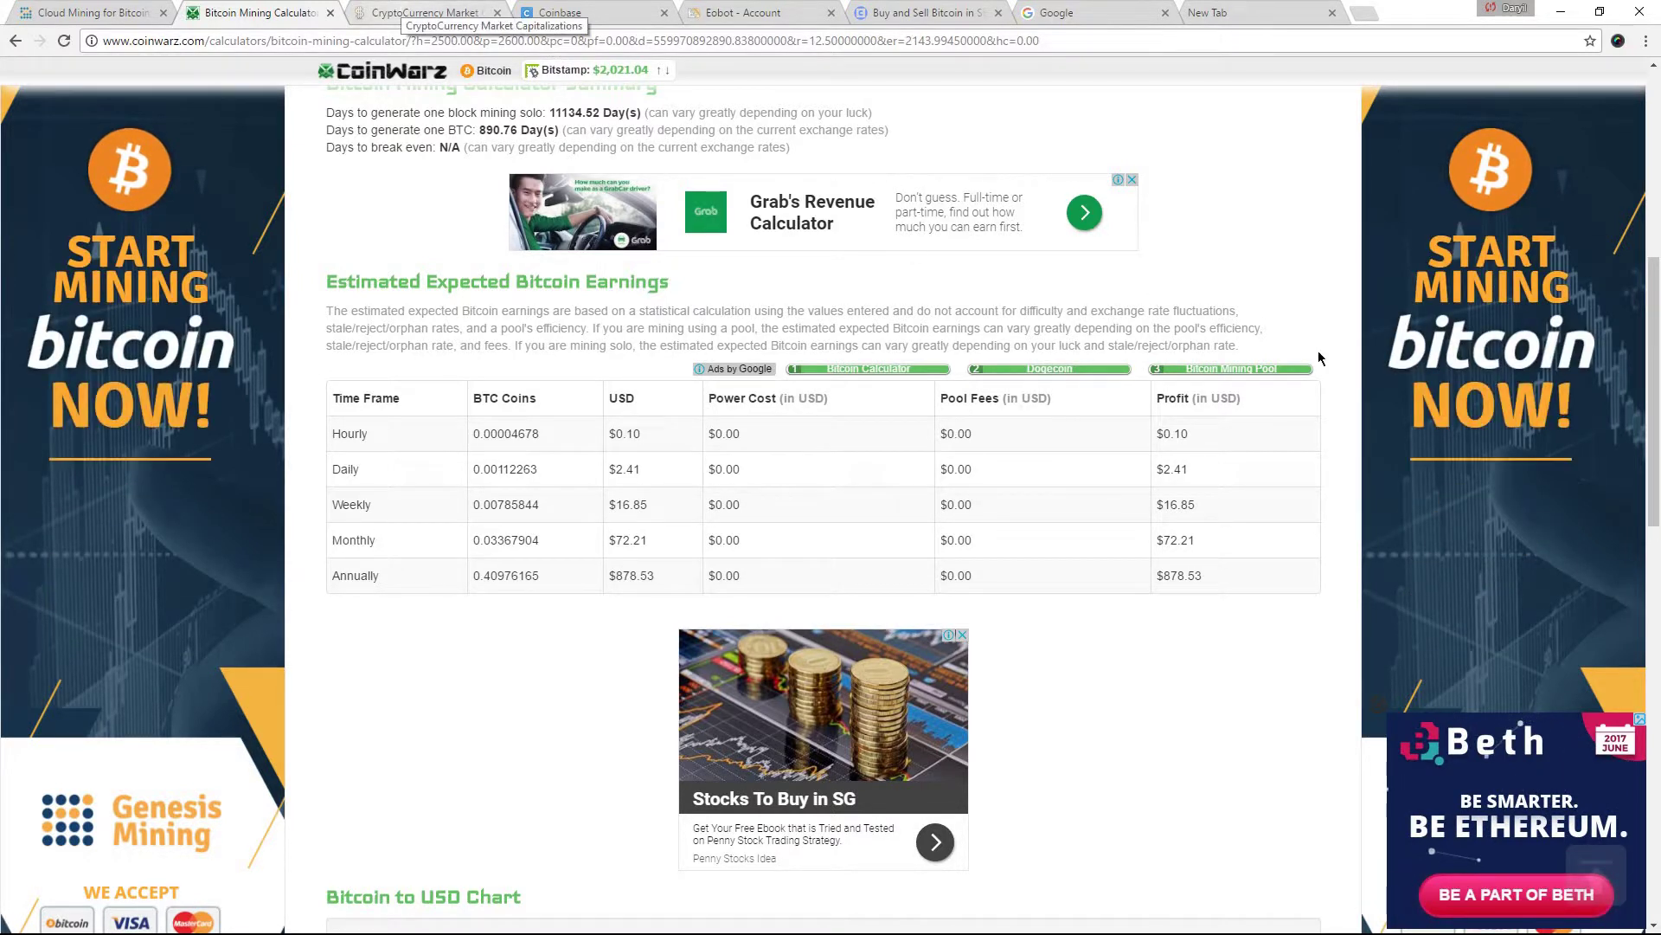
scroll(1320, 414, up, 3)
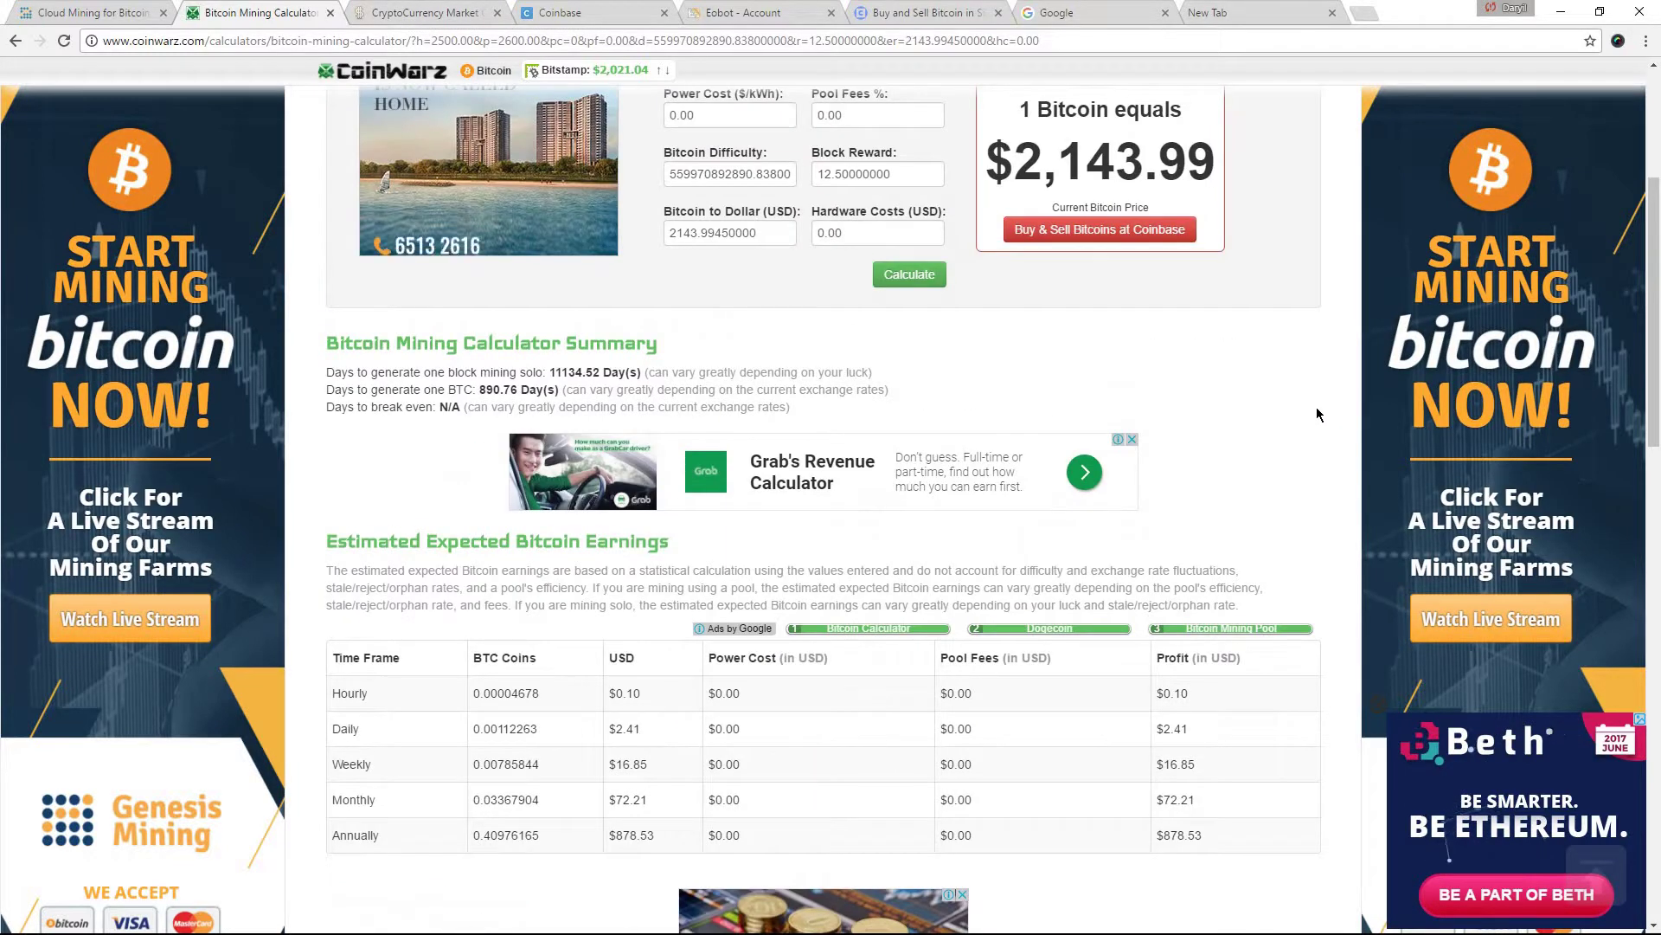
scroll(658, 393, up, 4)
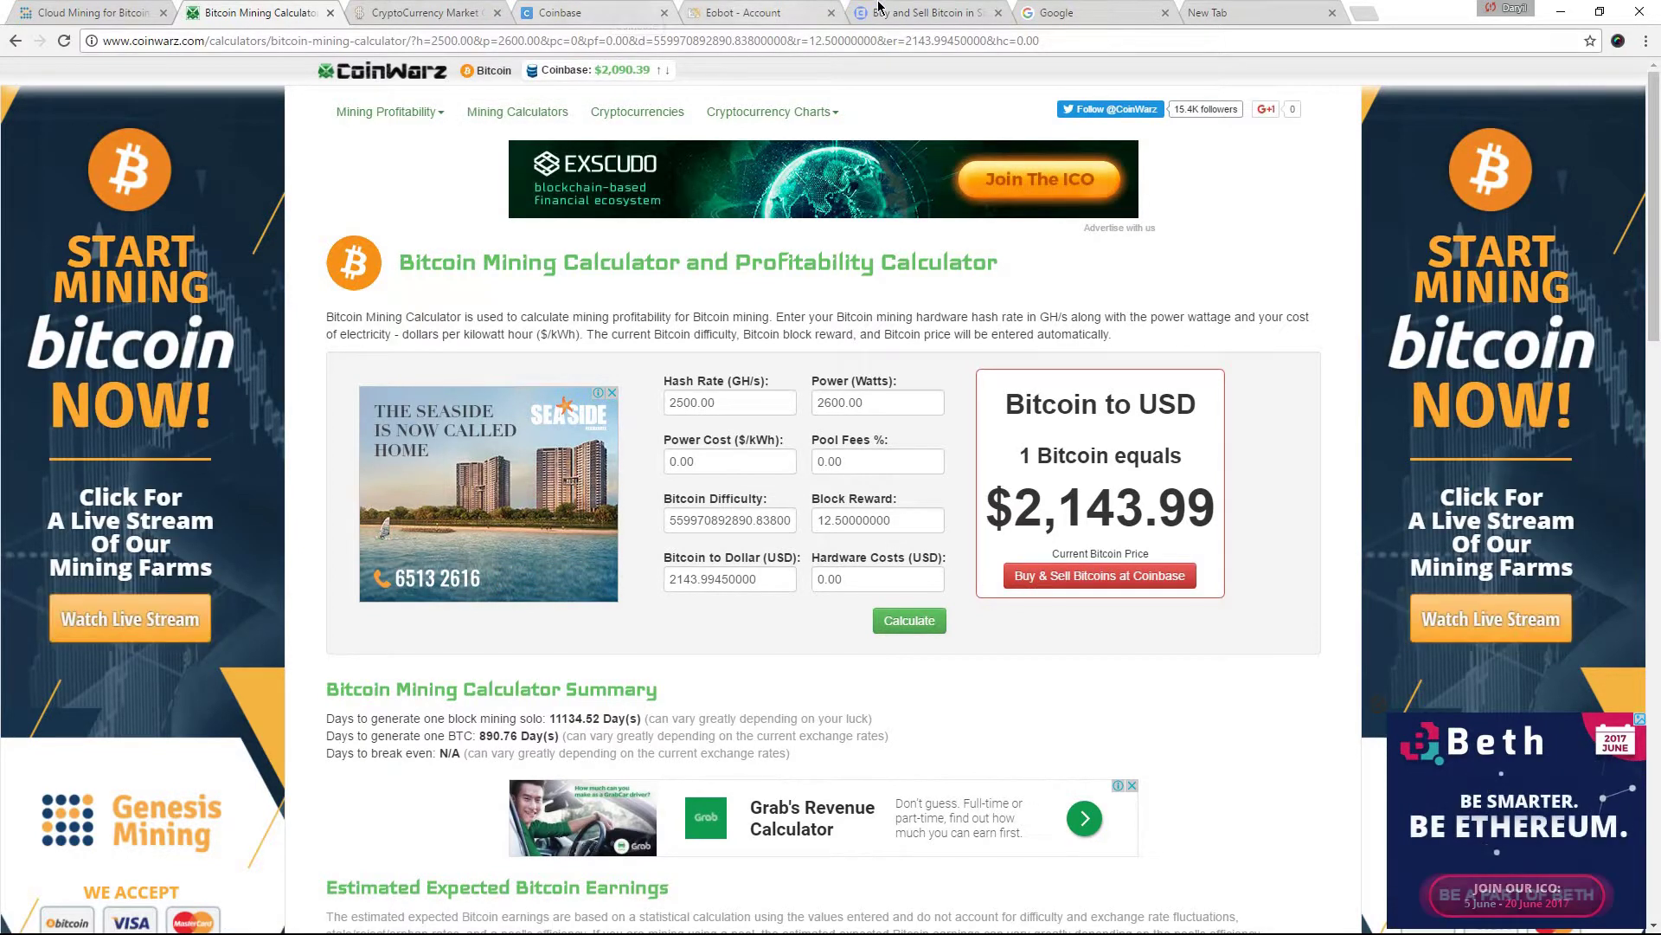
Glance at Coinbase's ETH chart and CoinMarketCap, then return to the BTC 0.240 order summary
click(578, 12)
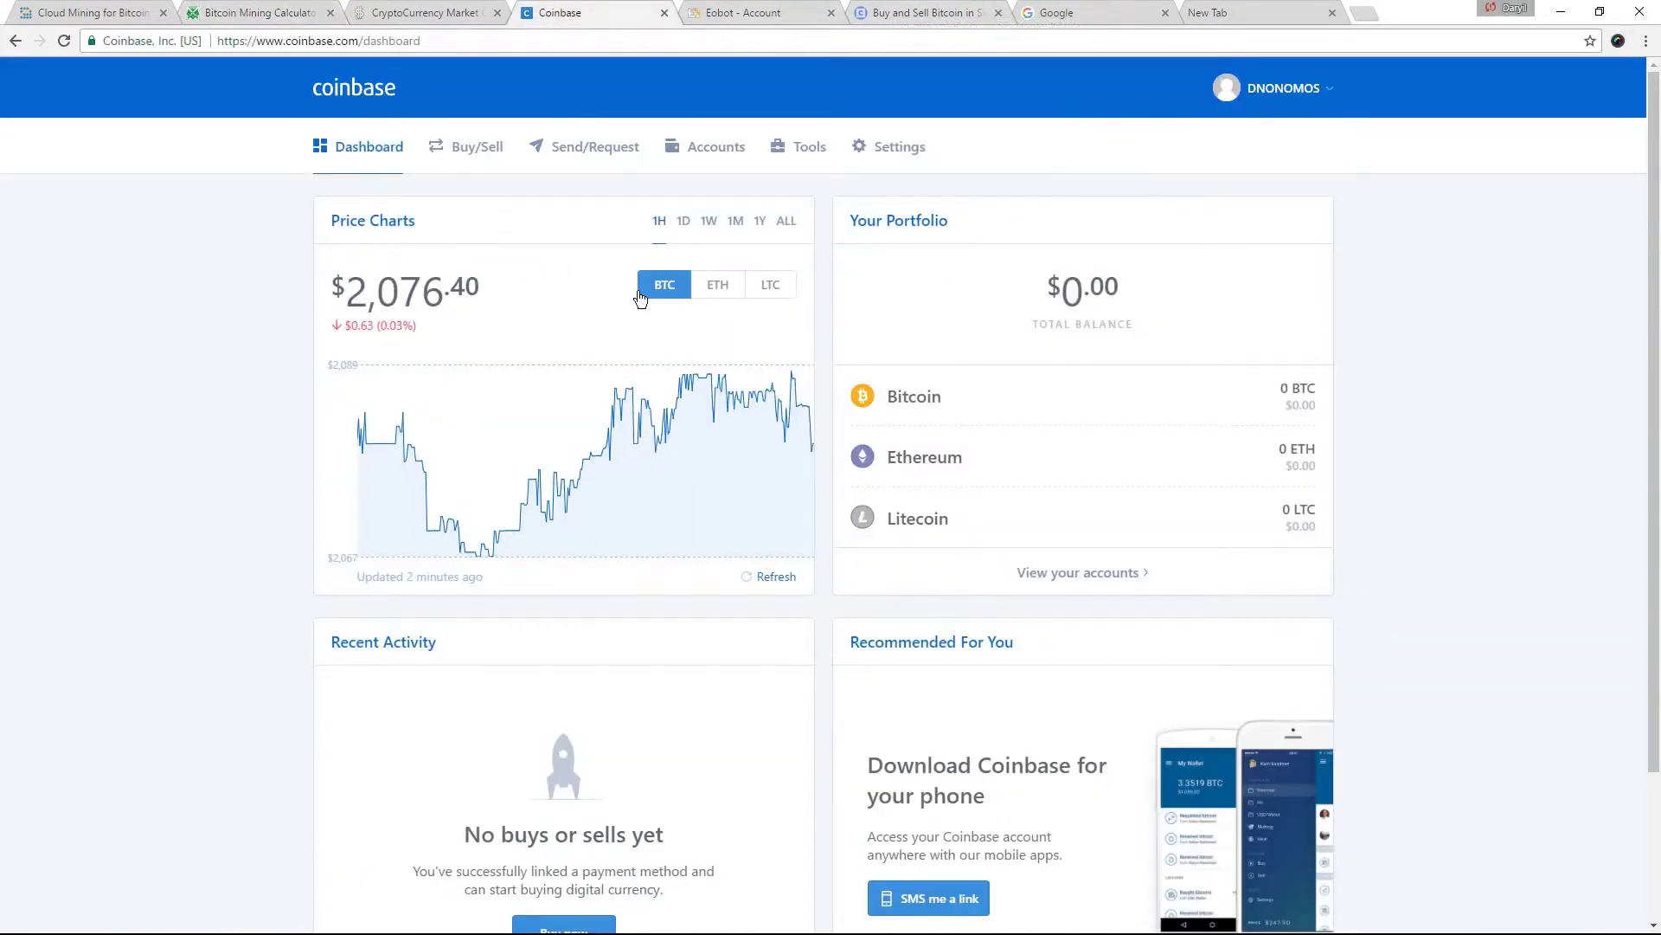
click(733, 279)
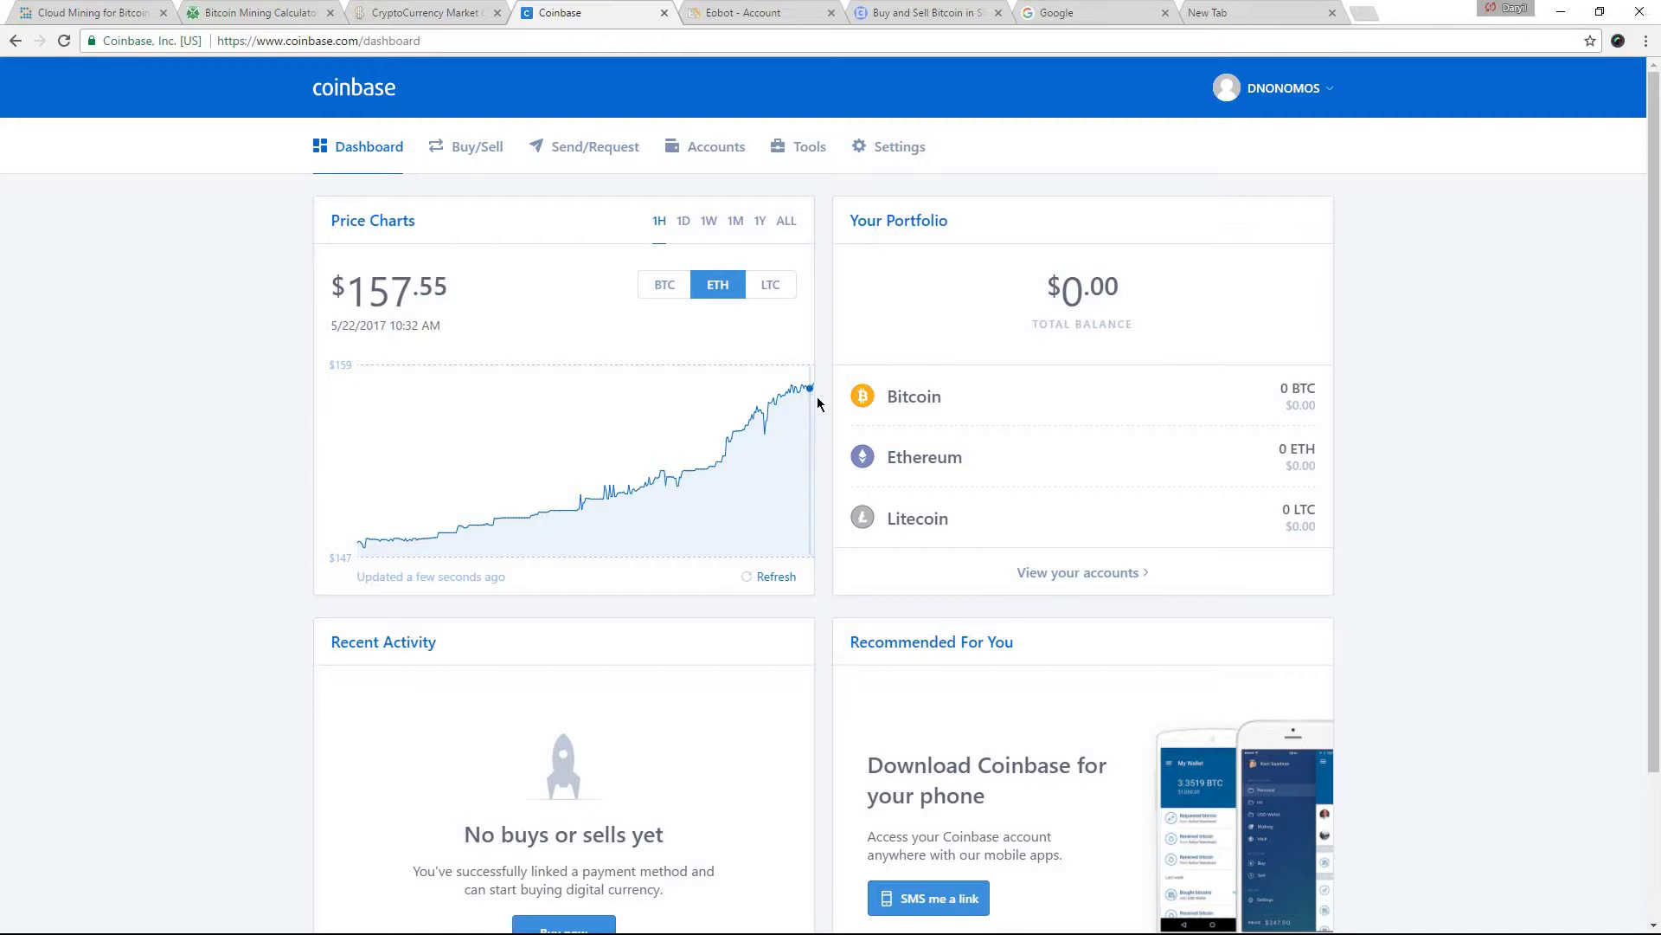
click(424, 11)
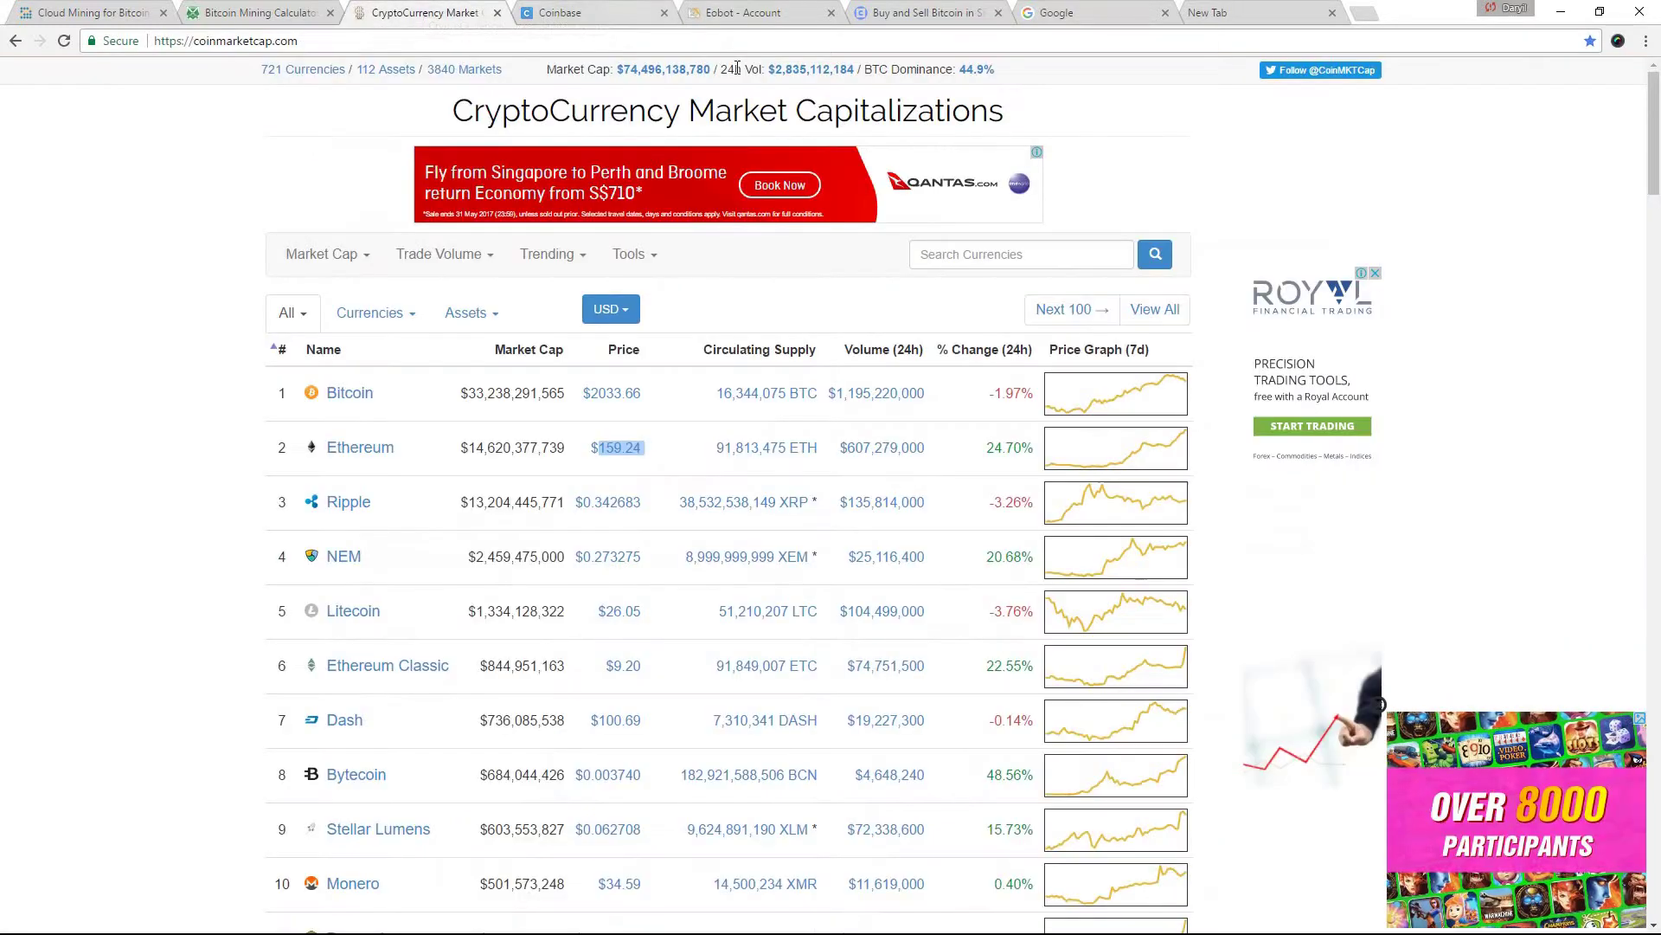
click(277, 10)
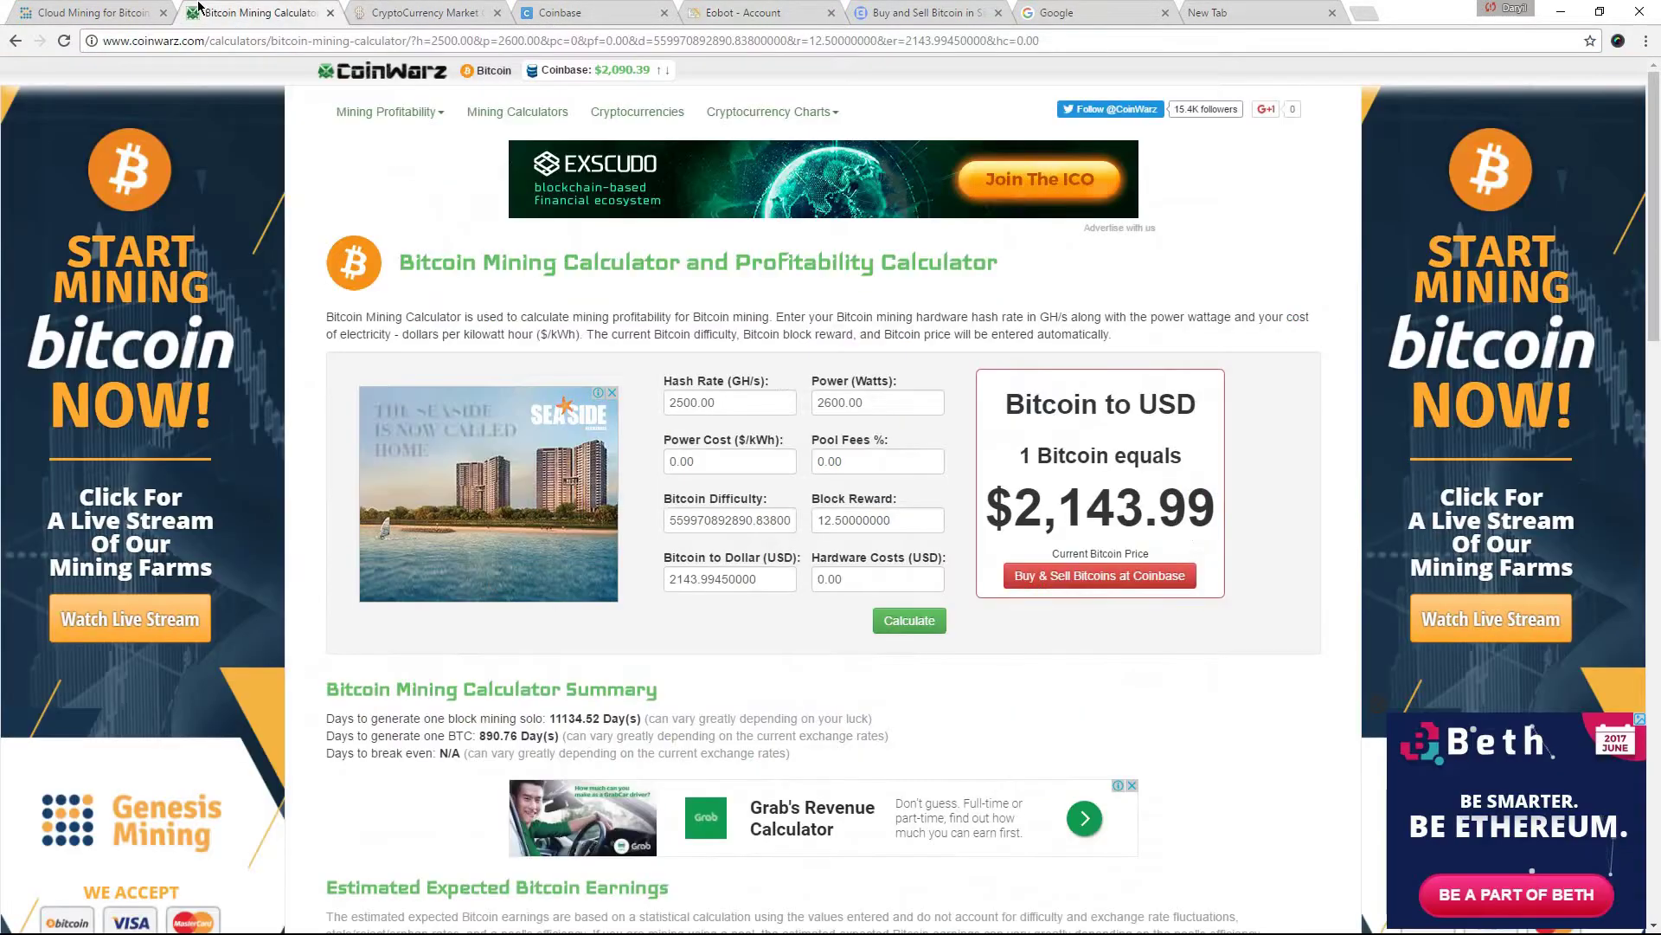
click(117, 9)
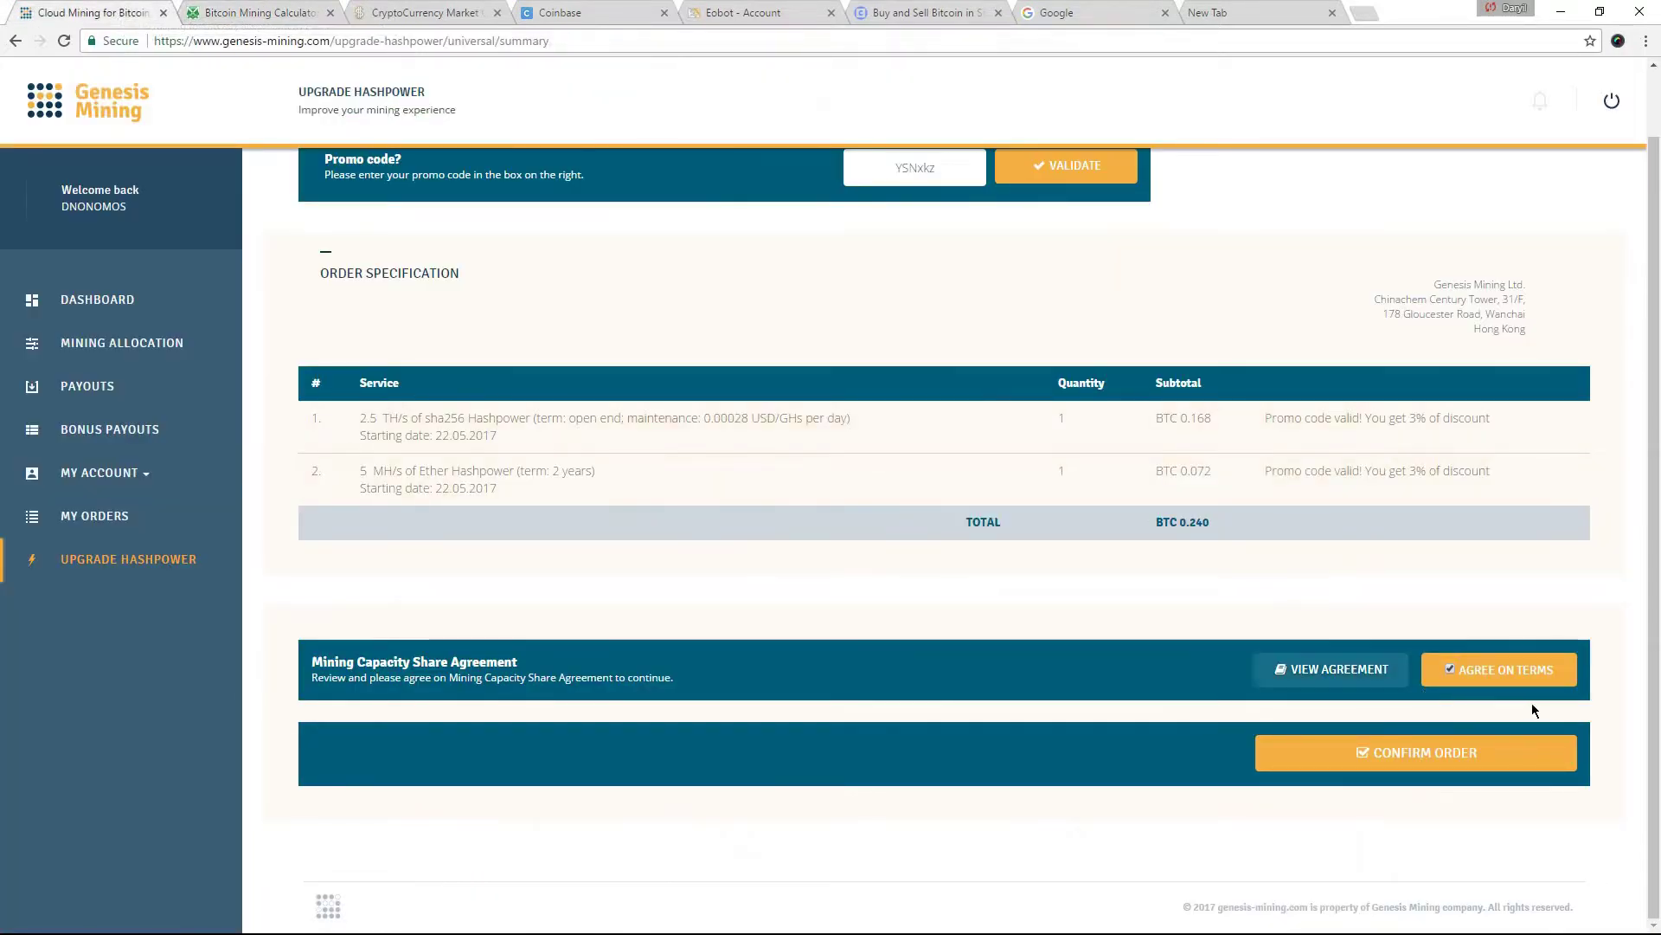
Confirm and submit the BTC 0.240 hashpower order, checking Coinbase while it processes
click(1494, 772)
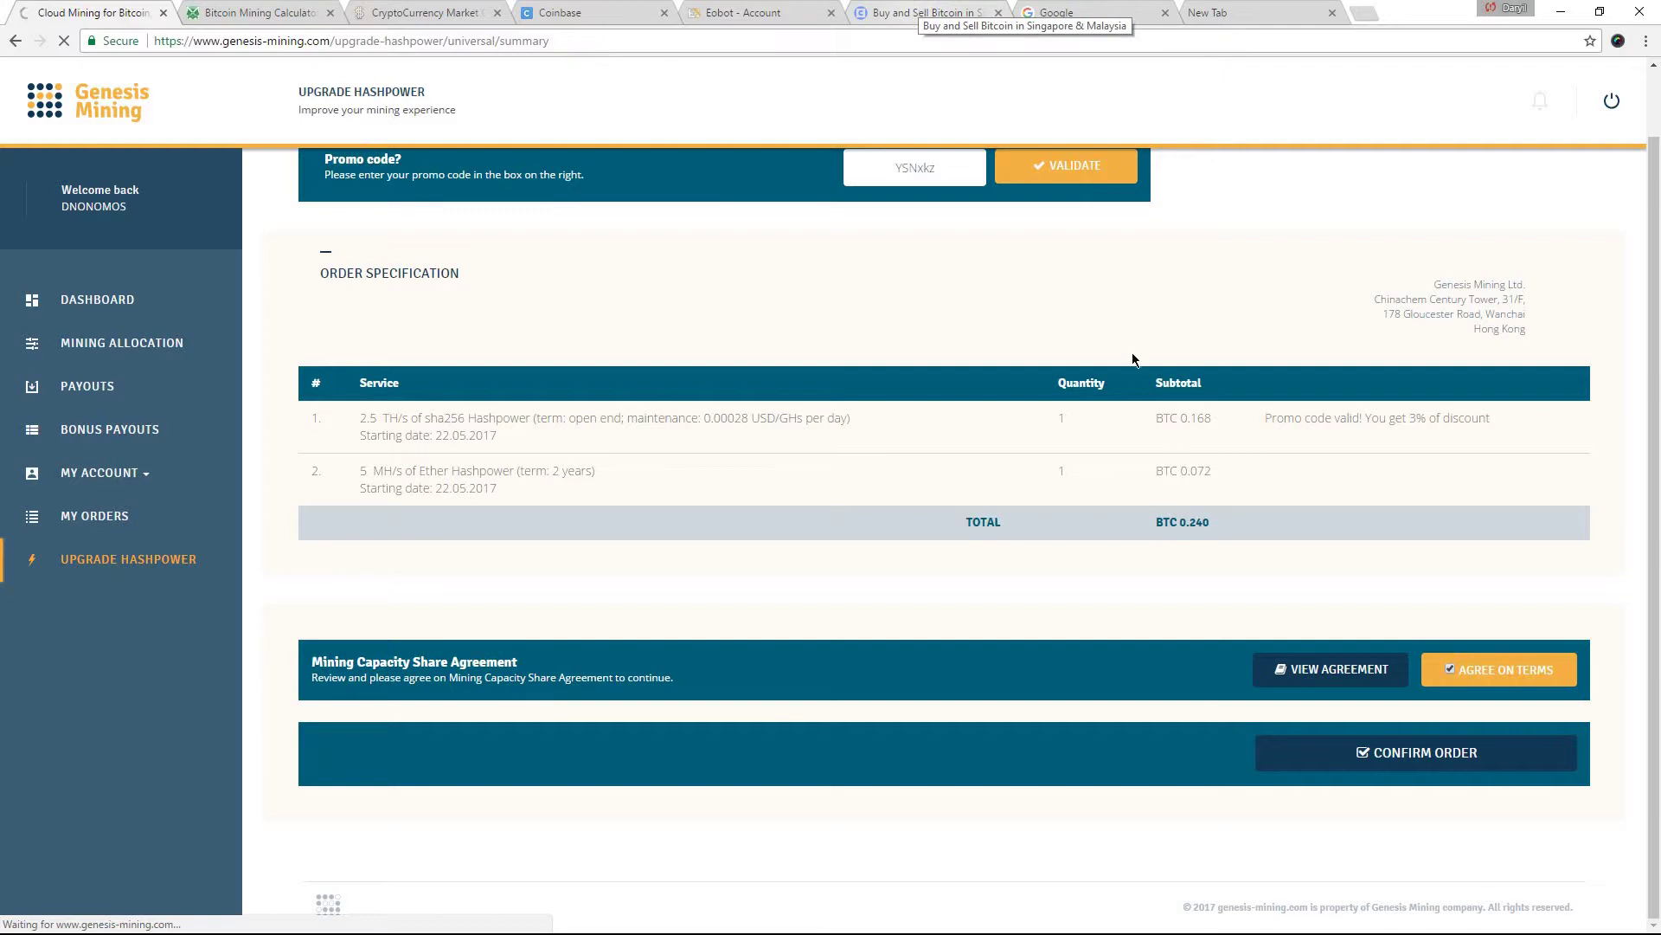
click(1396, 761)
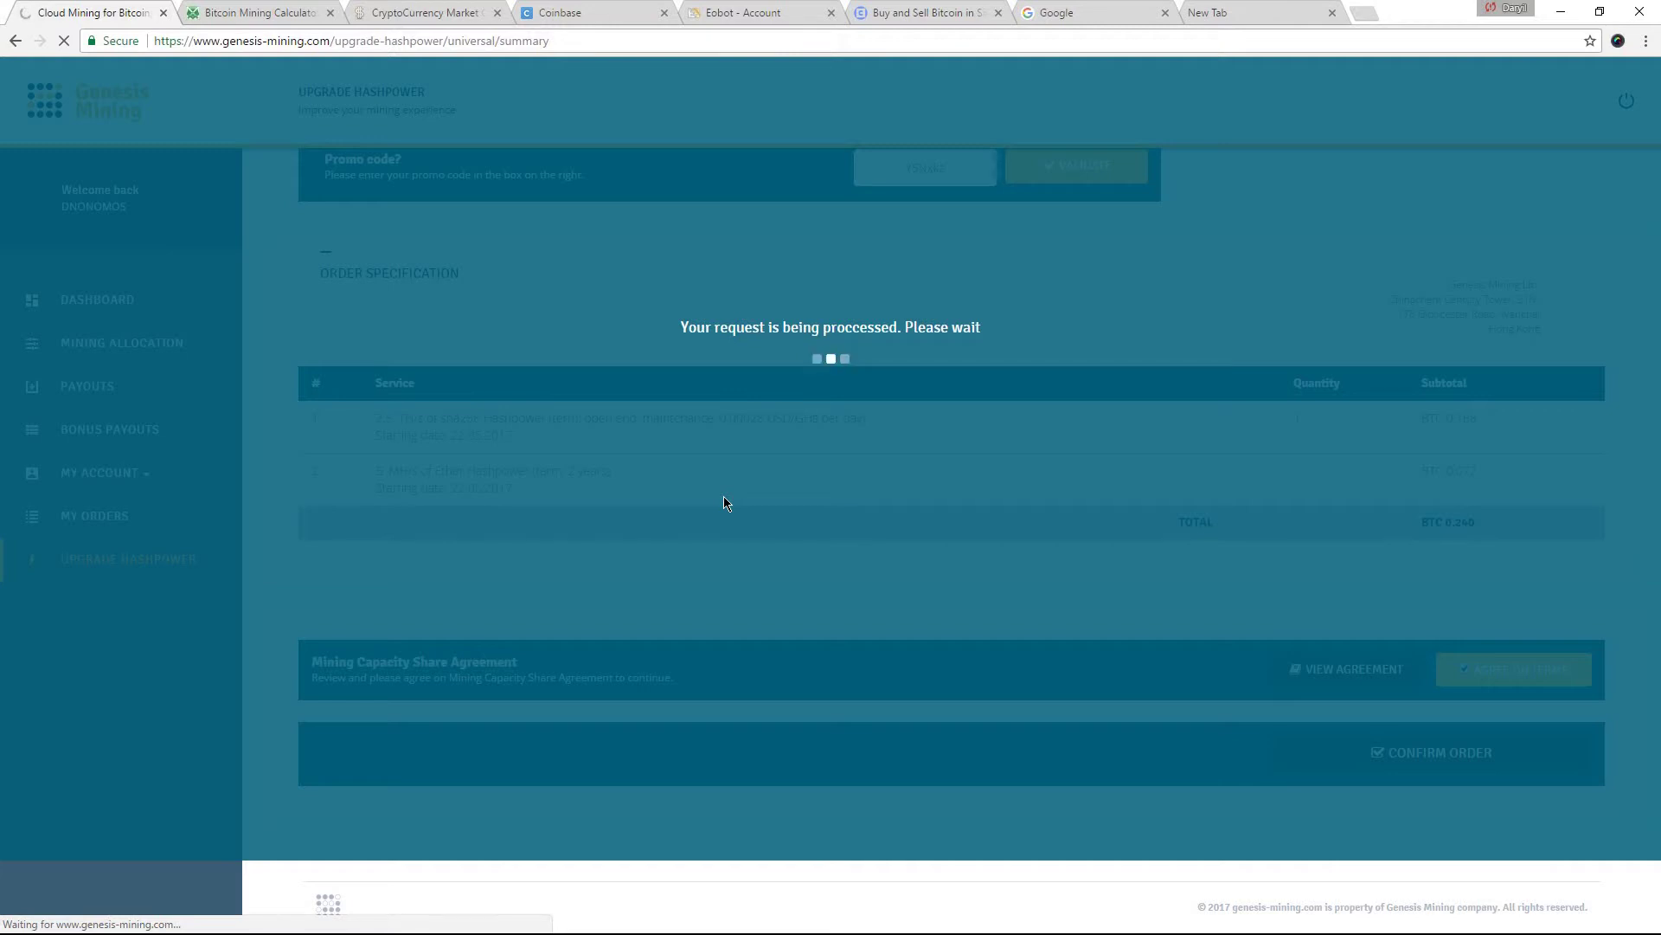
click(562, 12)
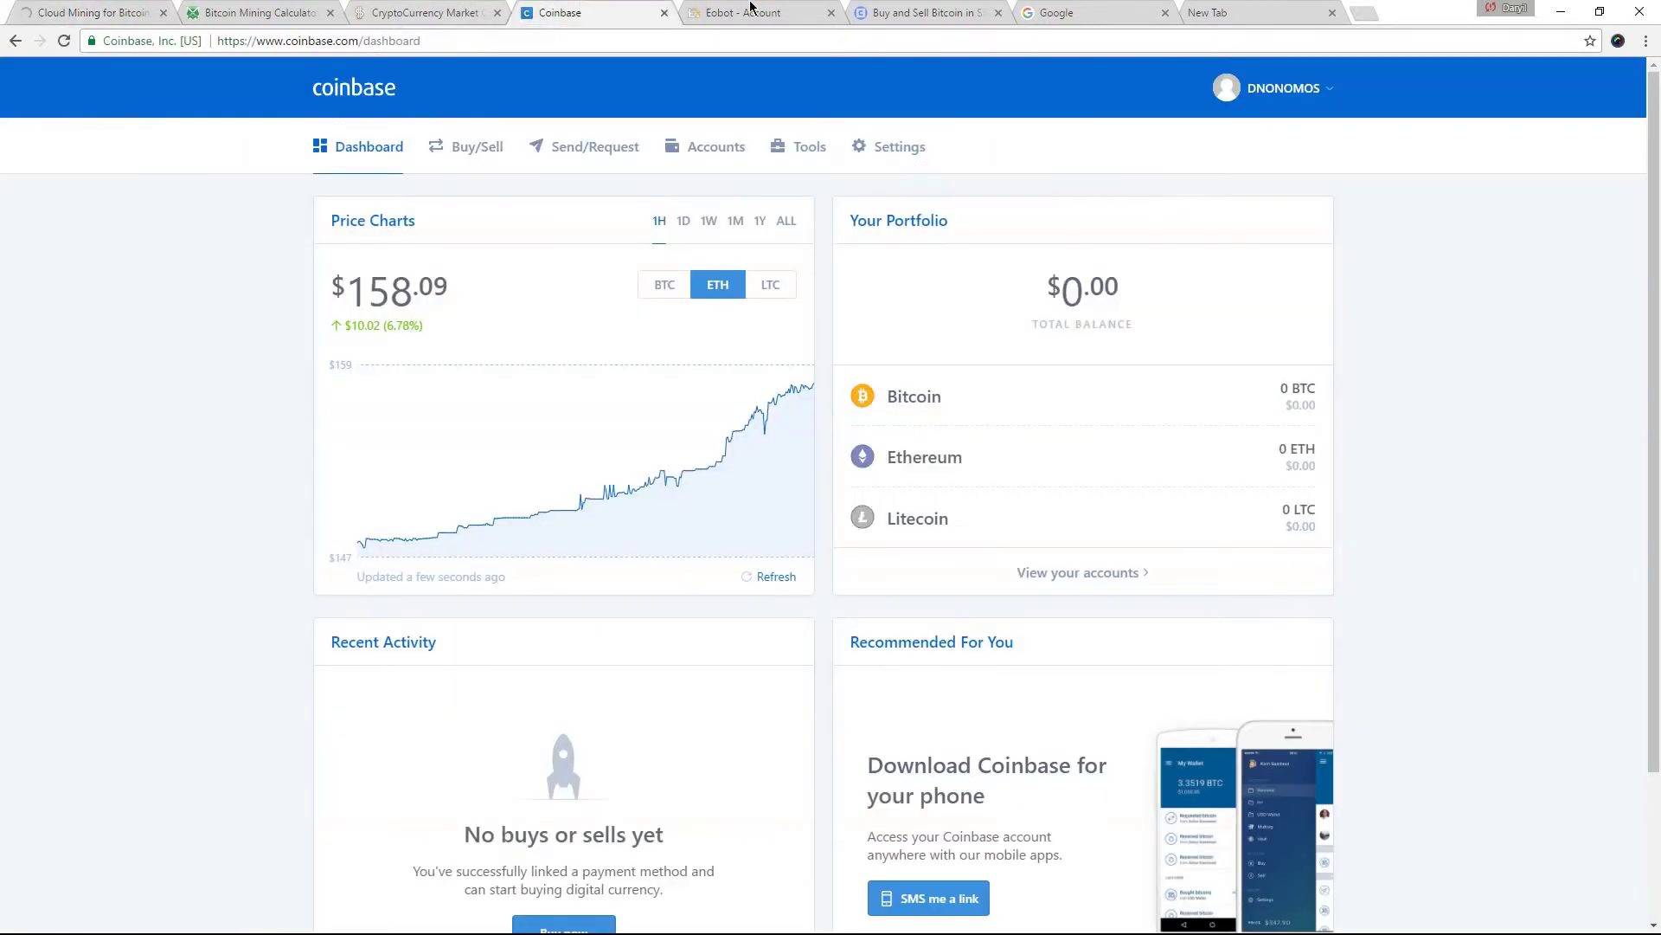
click(87, 13)
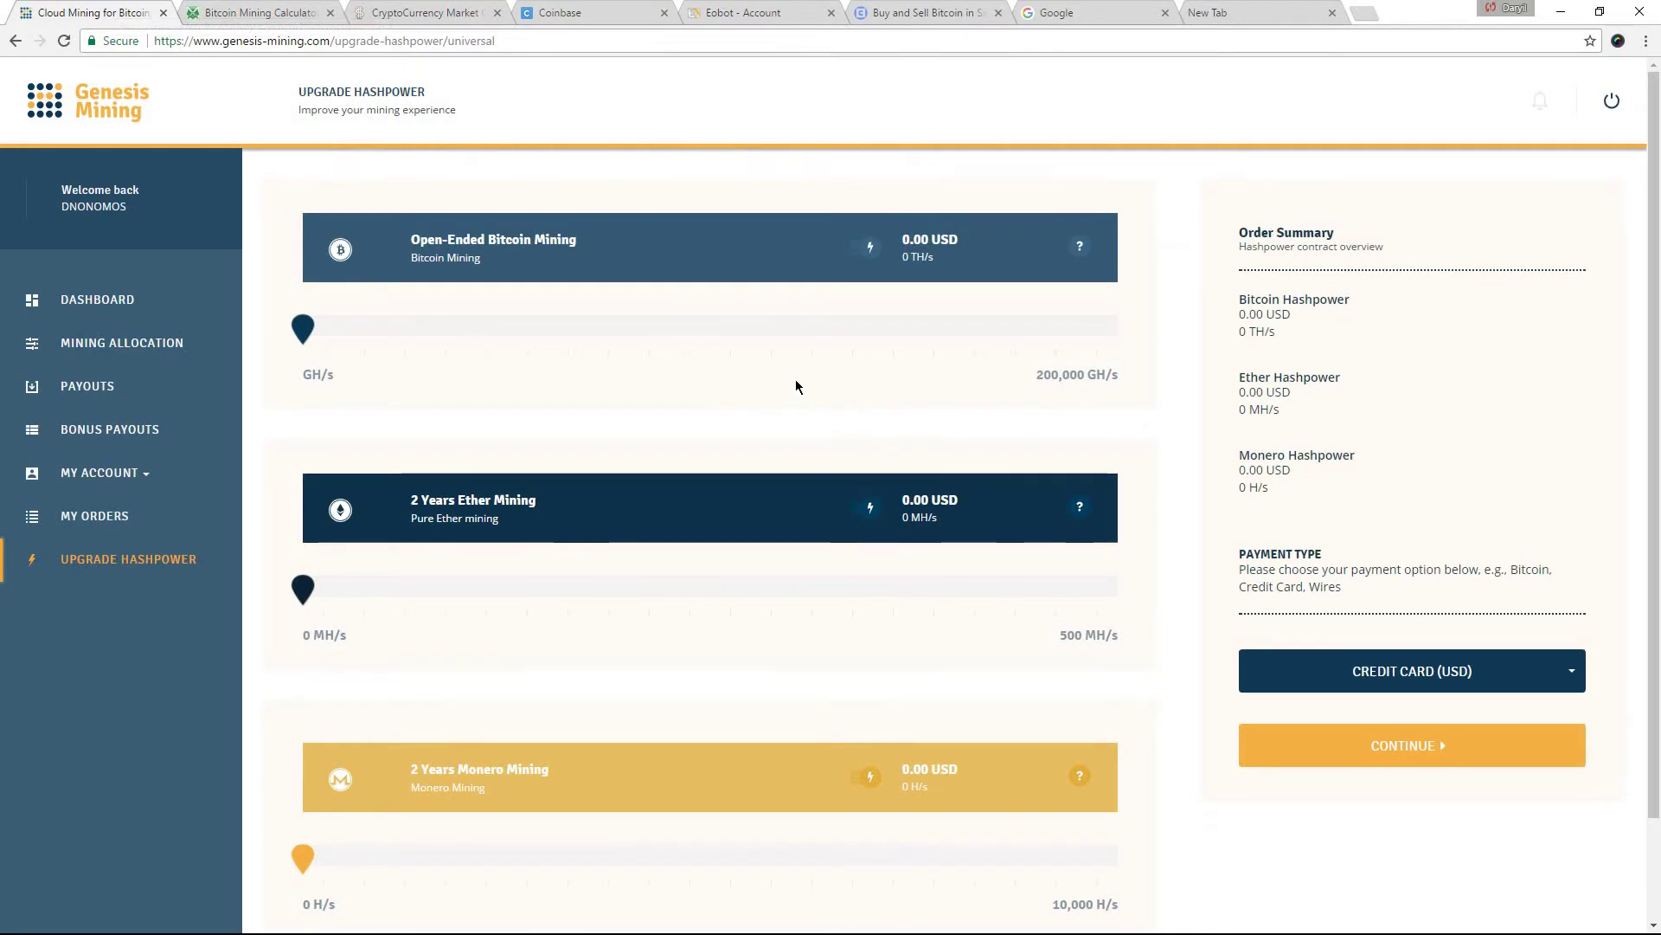
From My Orders, continue to payment for the pending 2.5 TH/s order requesting 0.240 BTC
click(113, 523)
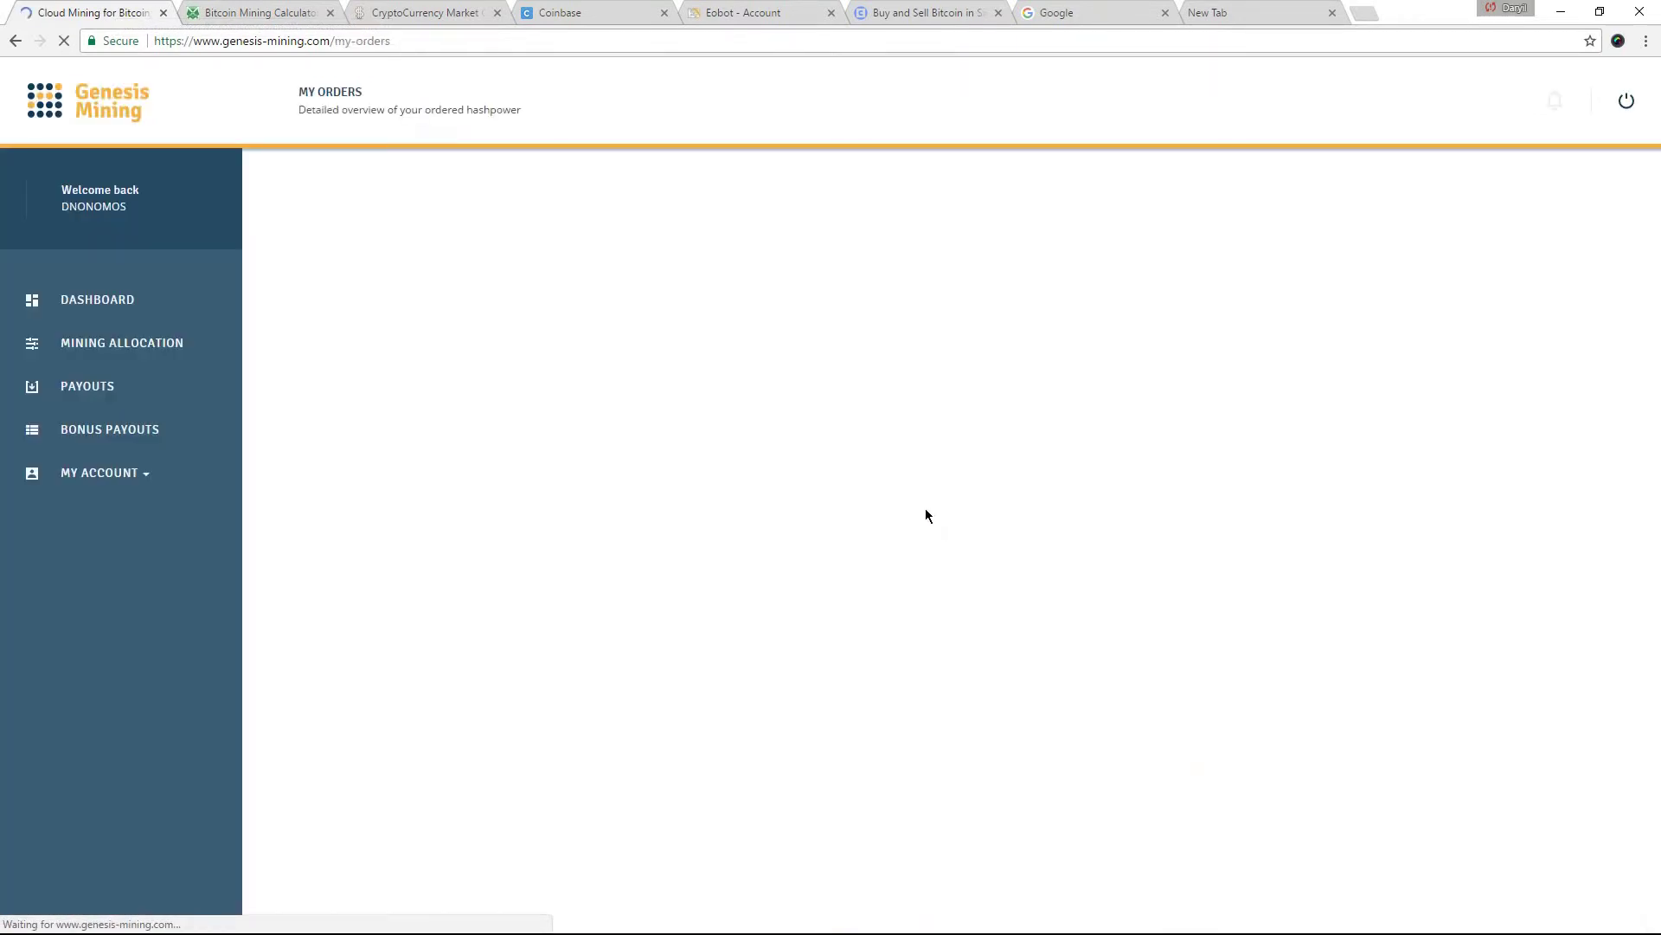
scroll(727, 539, down, 5)
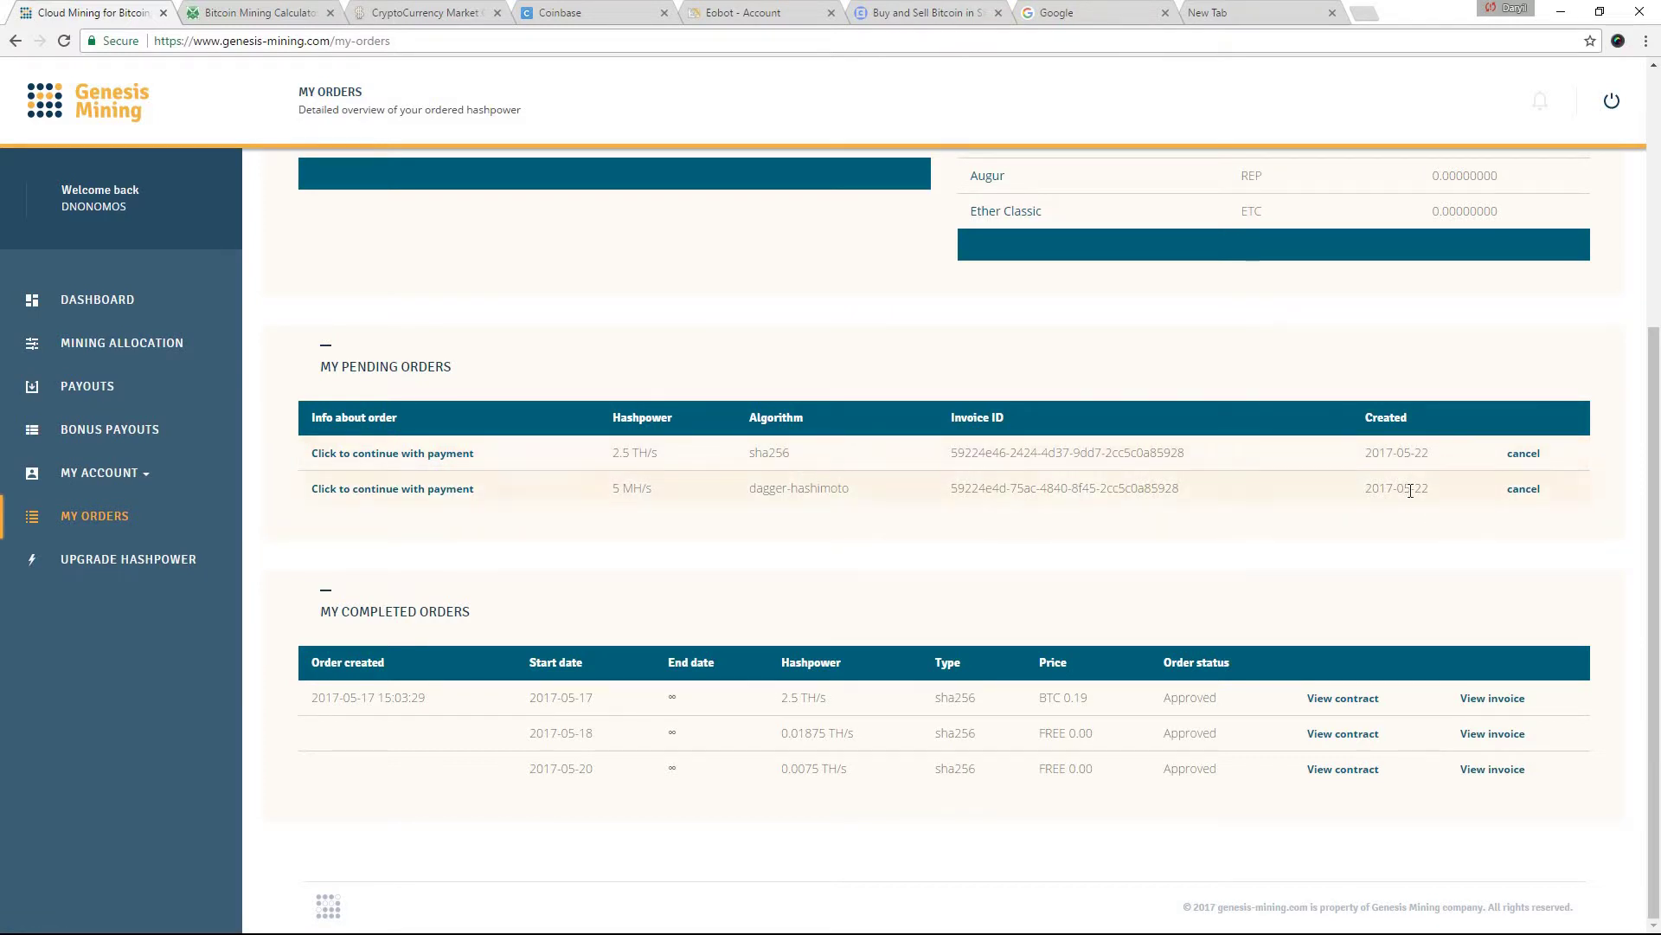
click(435, 451)
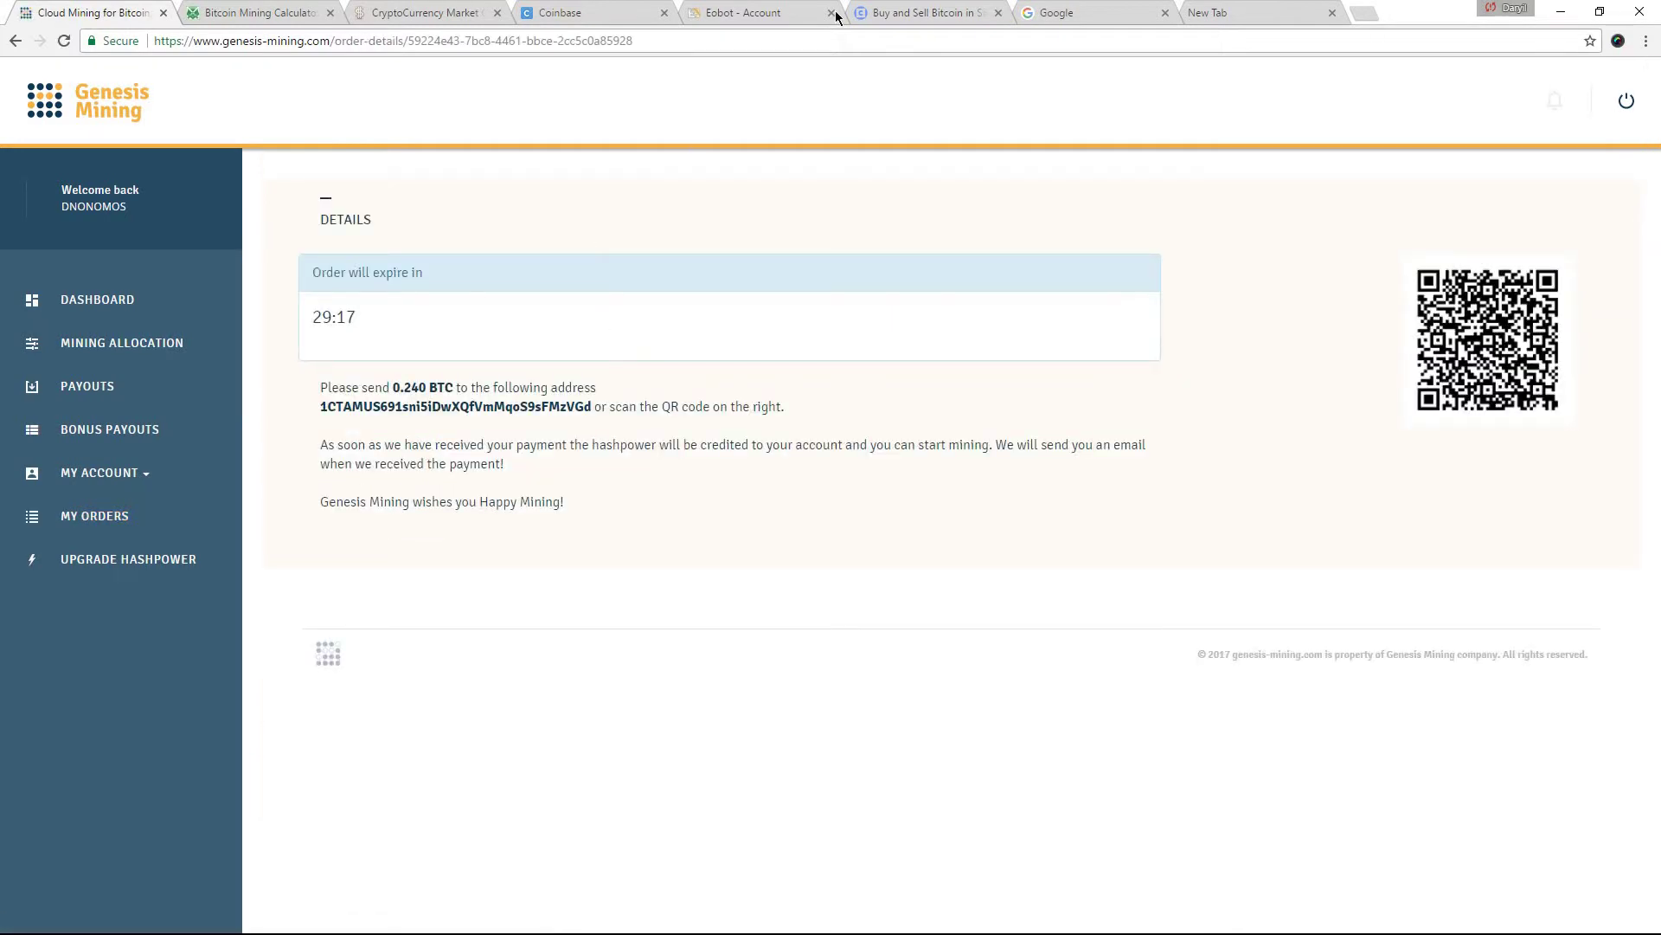
click(943, 10)
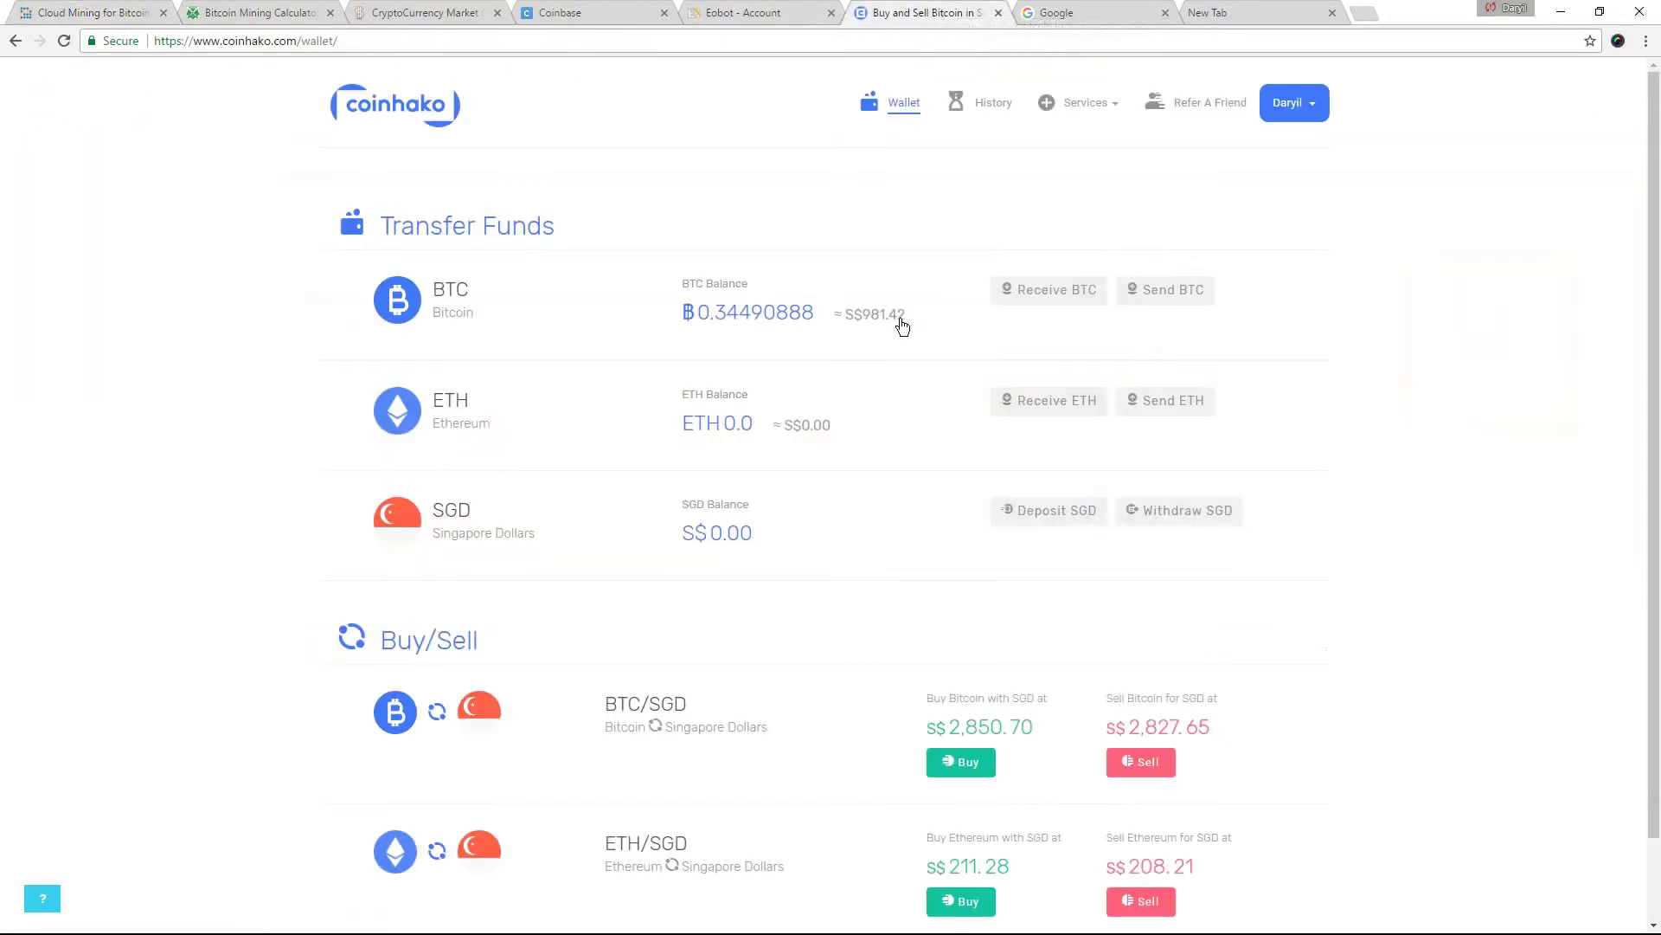
Start a Bitcoin send in Coinhako and pass two-factor verification with the authenticator token
click(1159, 294)
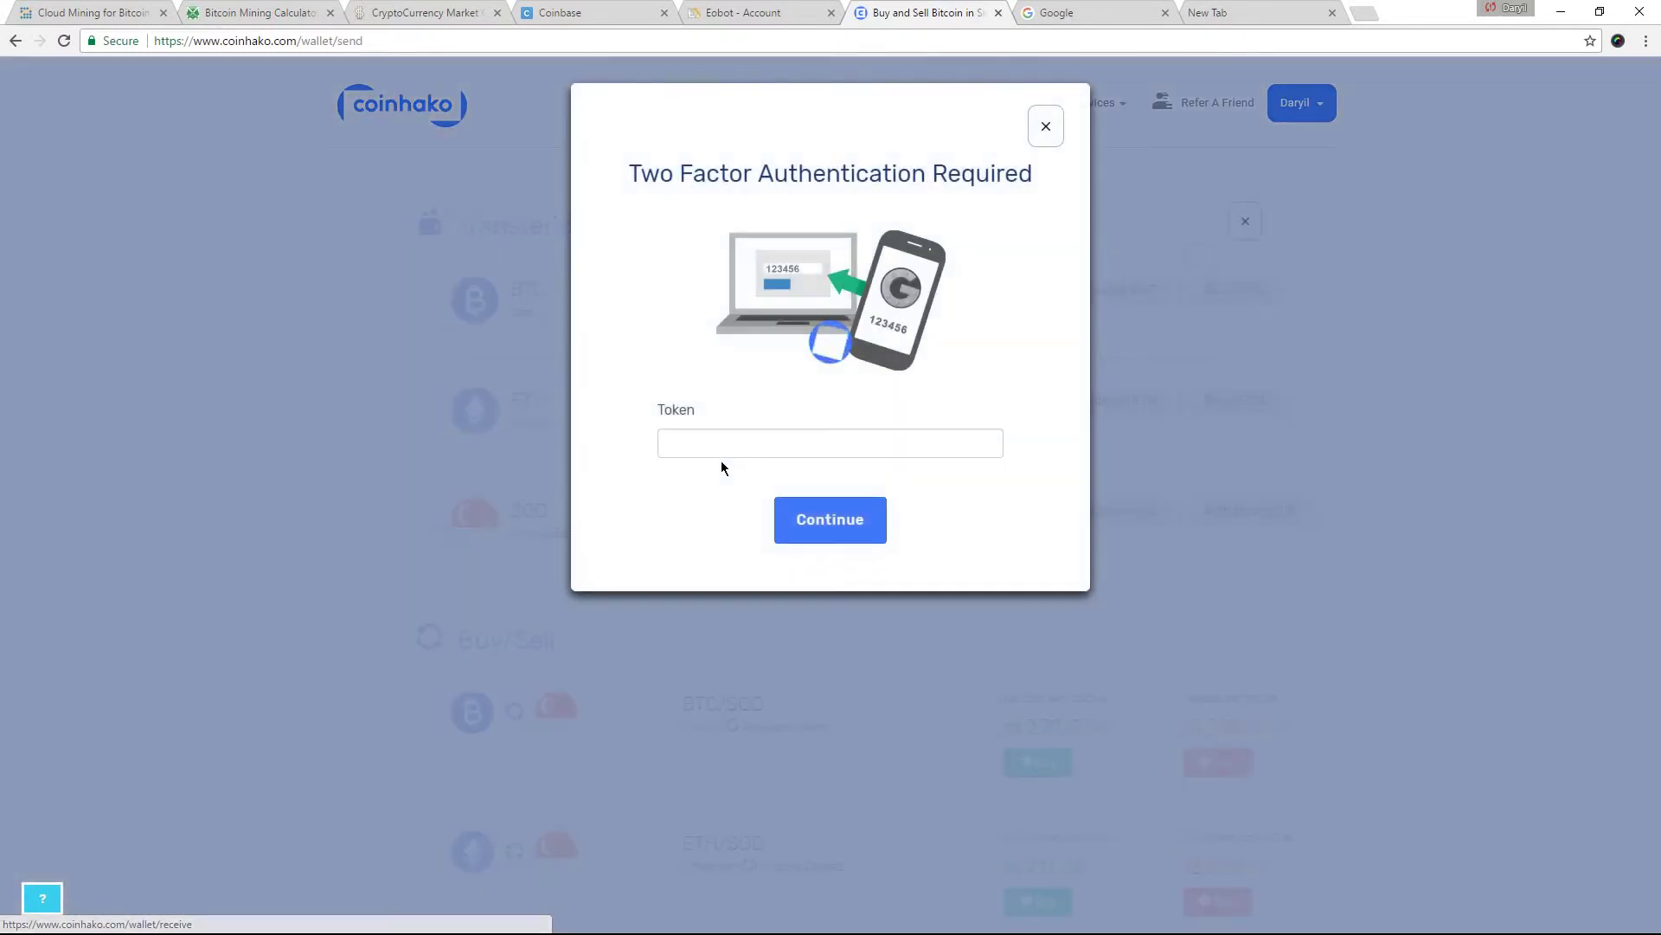
click(718, 447)
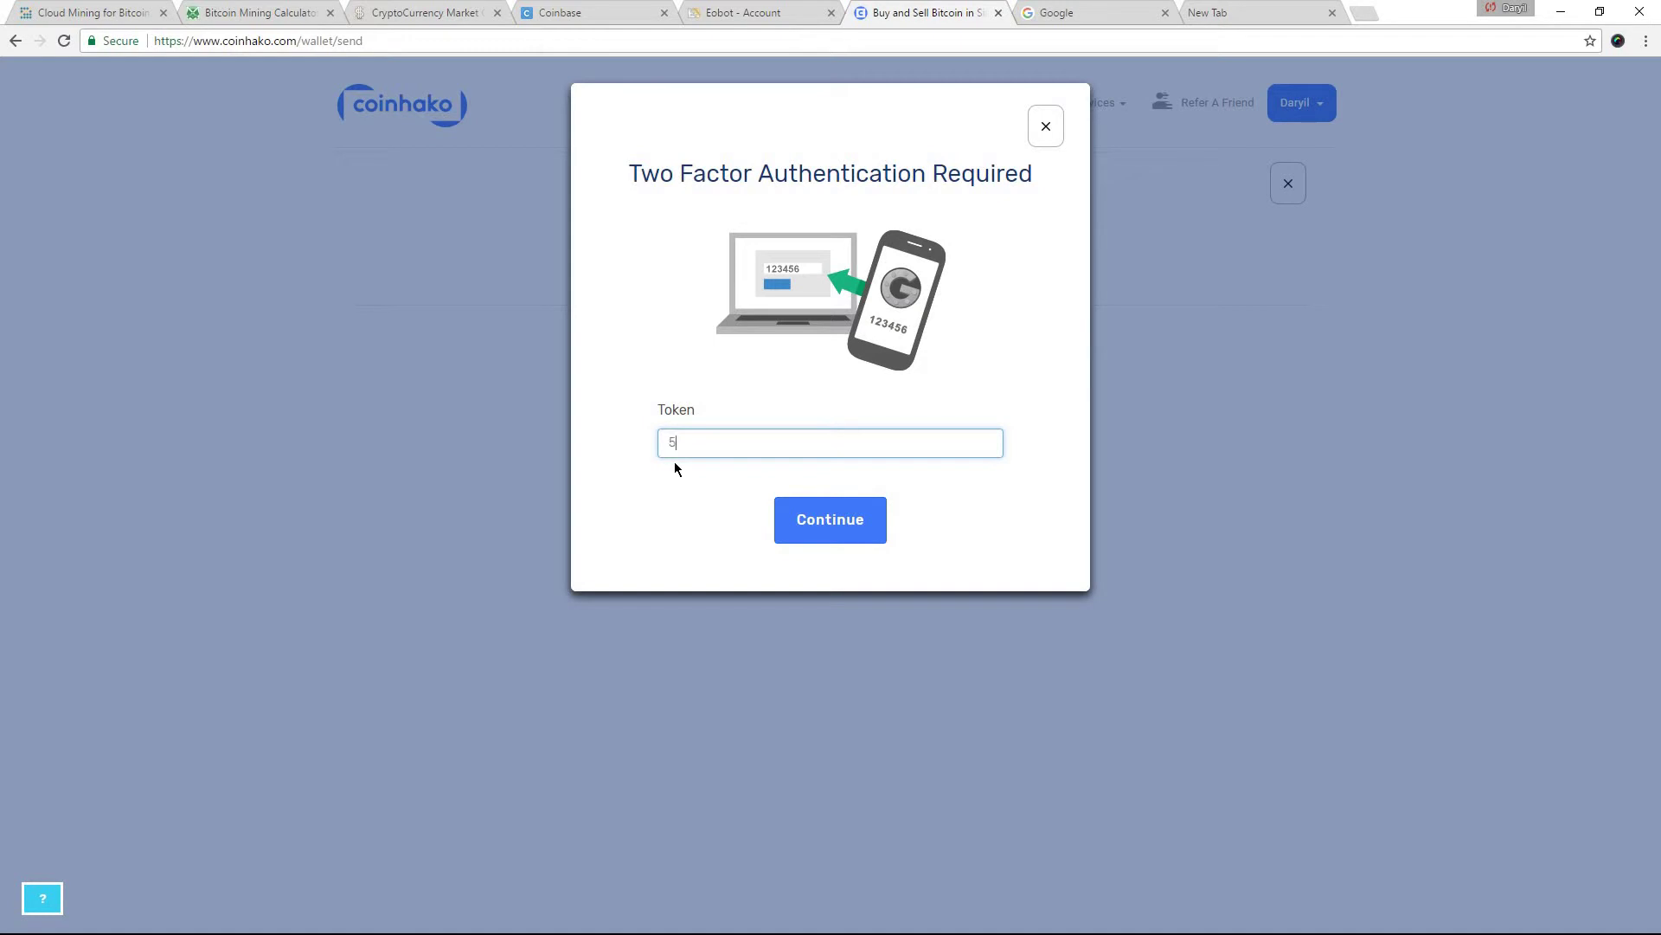
click(868, 519)
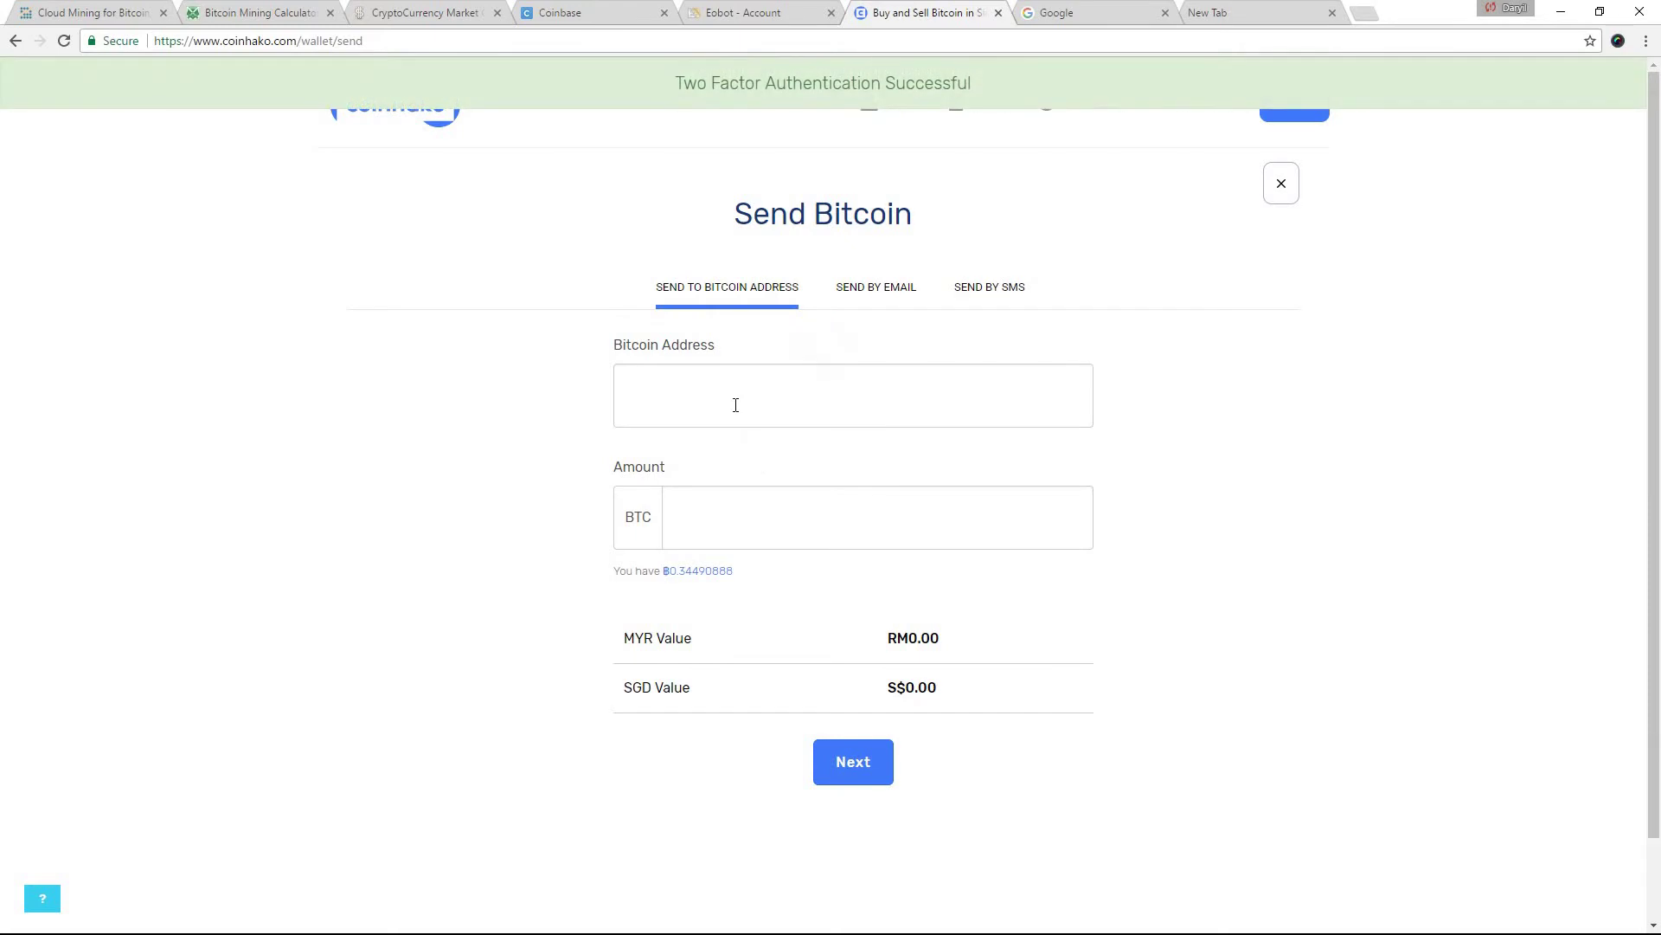
Clear the wrongly pasted text out of the Bitcoin Address field
click(734, 408)
right_click(736, 407)
click(780, 511)
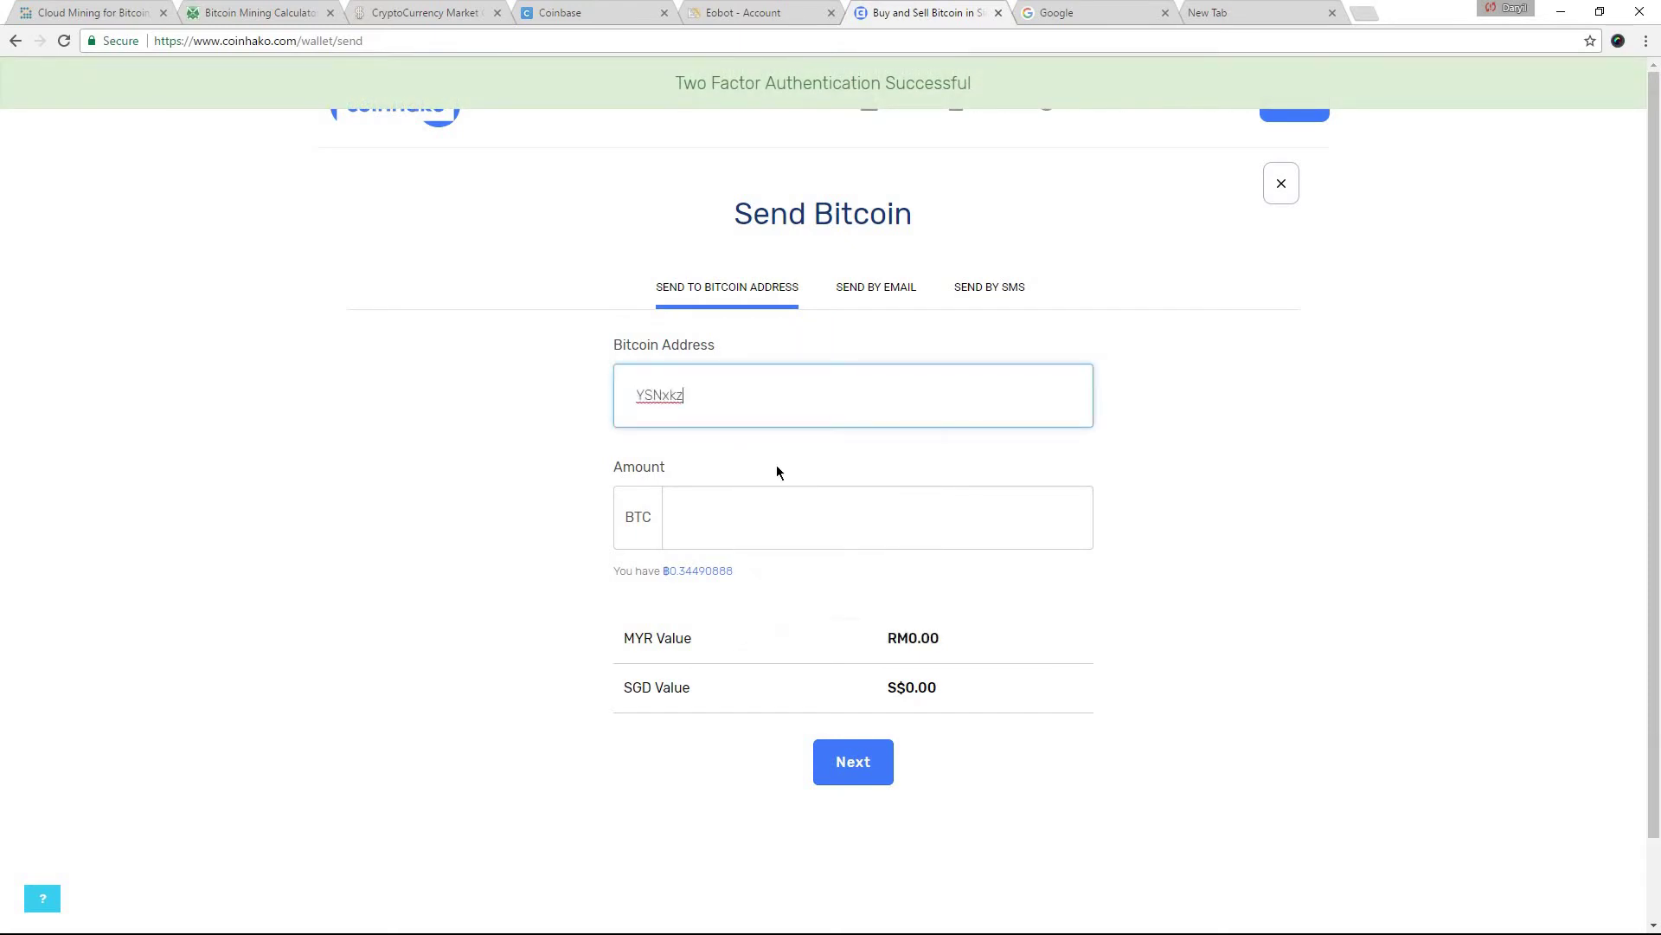
key(ctrl+a)
key(BackSpace)
Copy Genesis Mining's payment address into Coinhako's Bitcoin Address field
click(111, 11)
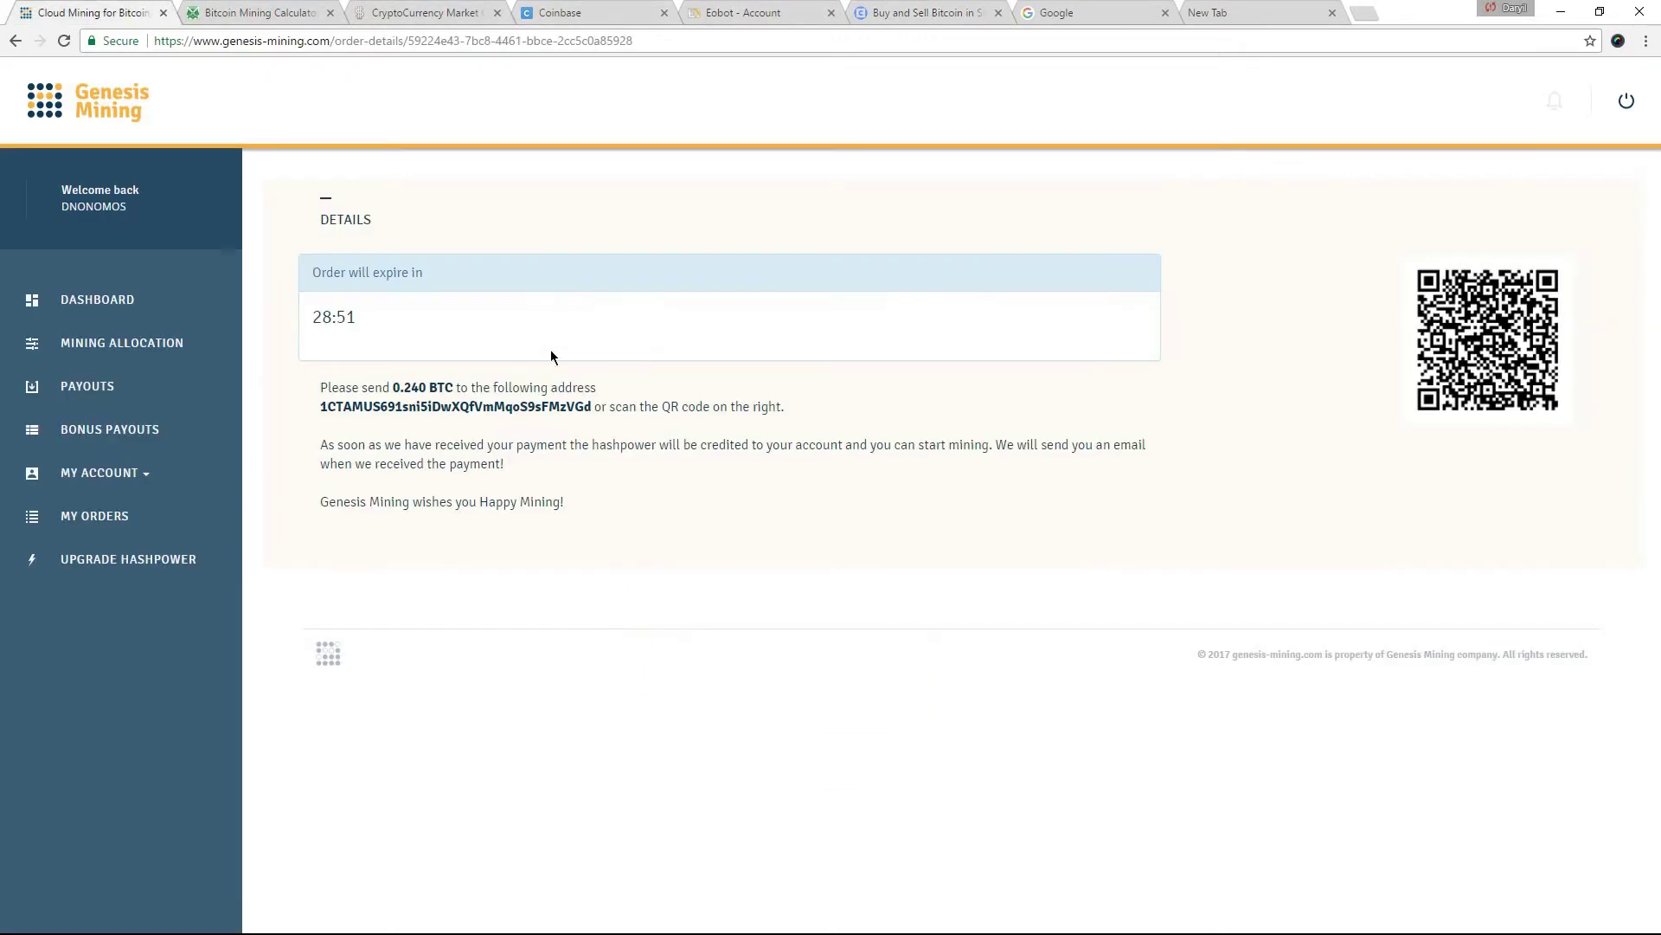
double_click(511, 413)
key(ctrl+c)
right_click(564, 413)
key(Escape)
key(ctrl+6)
right_click(763, 374)
click(833, 481)
right_click(3, 7)
Copy the 0.240 BTC amount into the Amount field and proceed to the transaction review
key(ctrl+1)
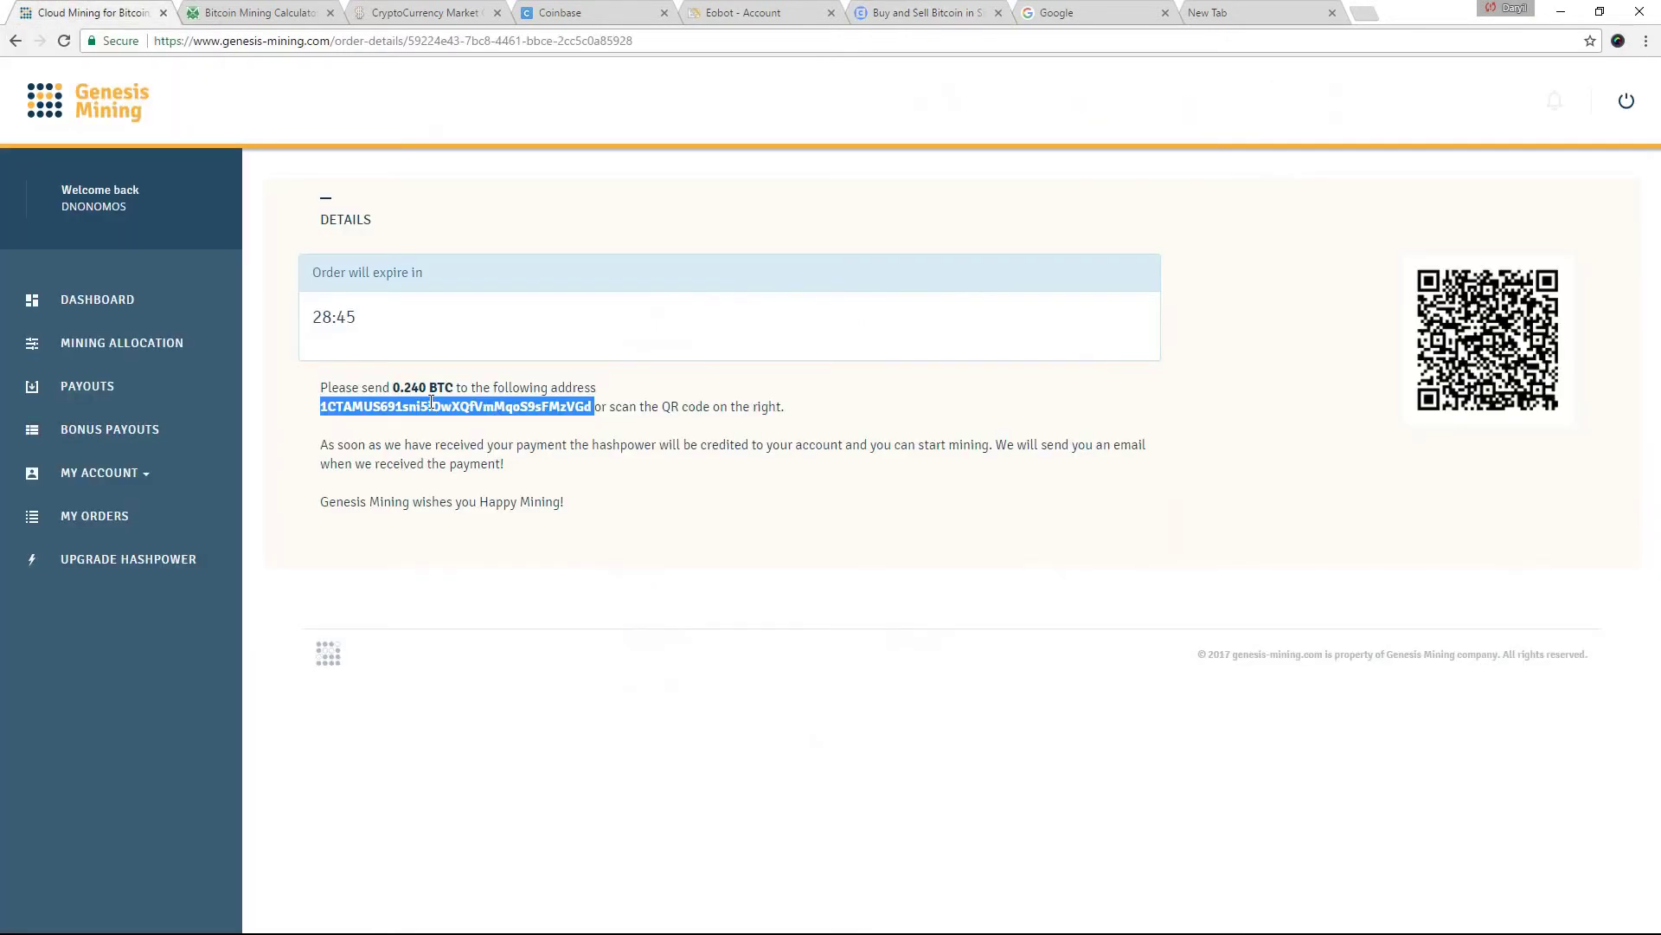
double_click(405, 392)
right_click(405, 392)
click(433, 404)
key(ctrl+6)
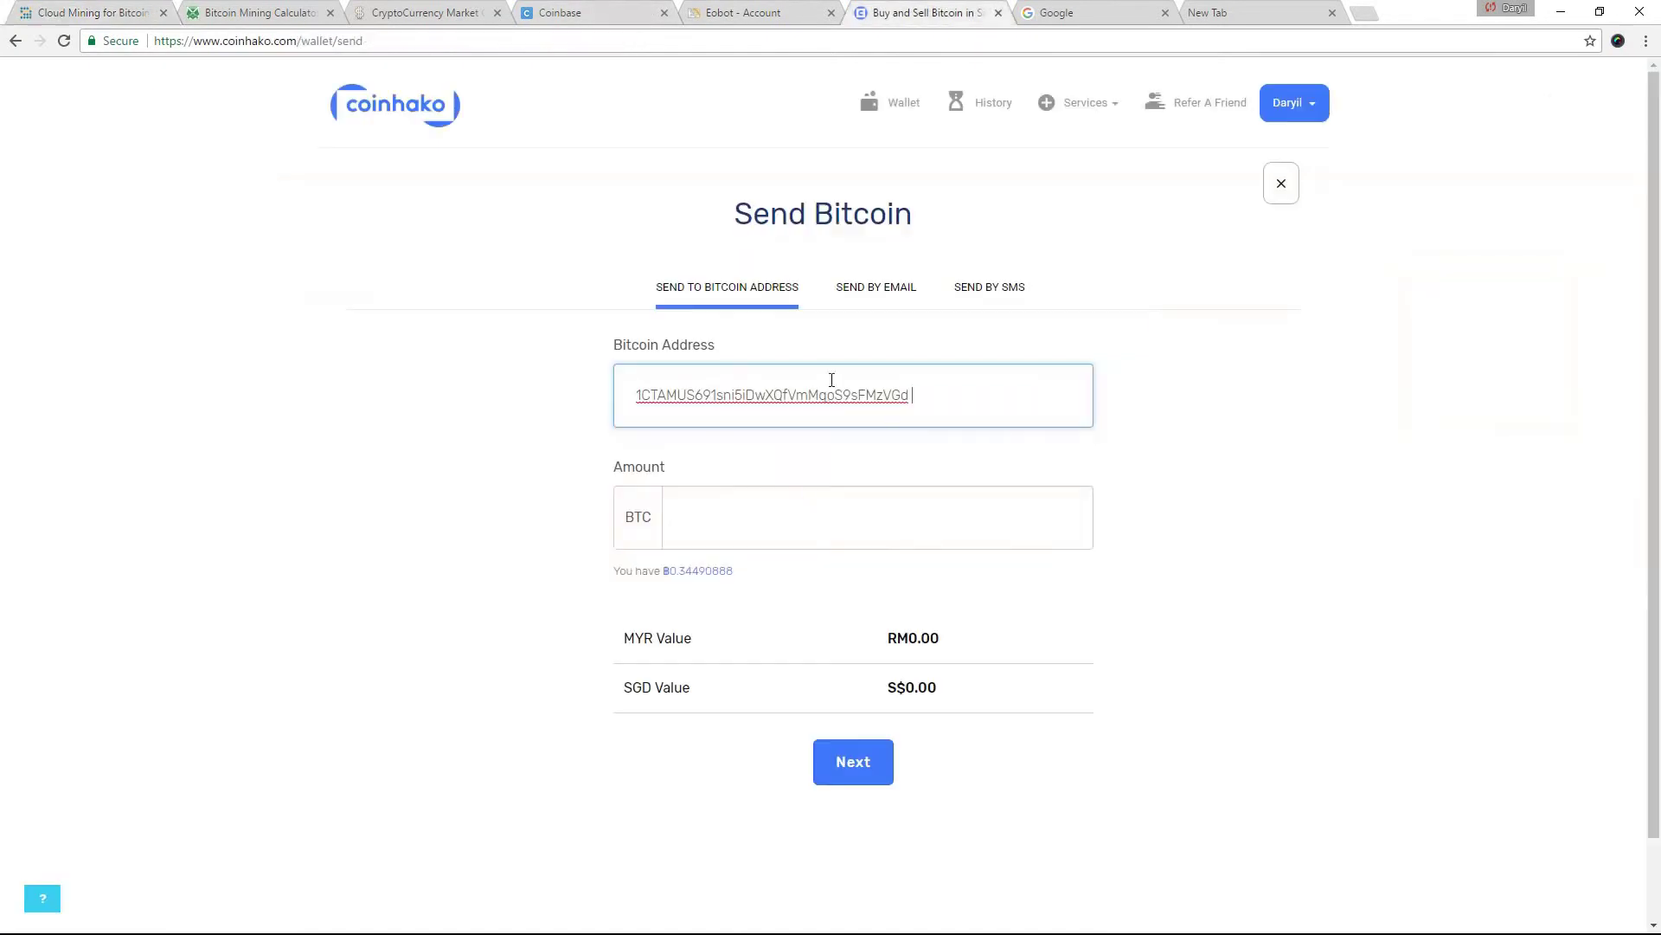
click(808, 515)
right_click(809, 515)
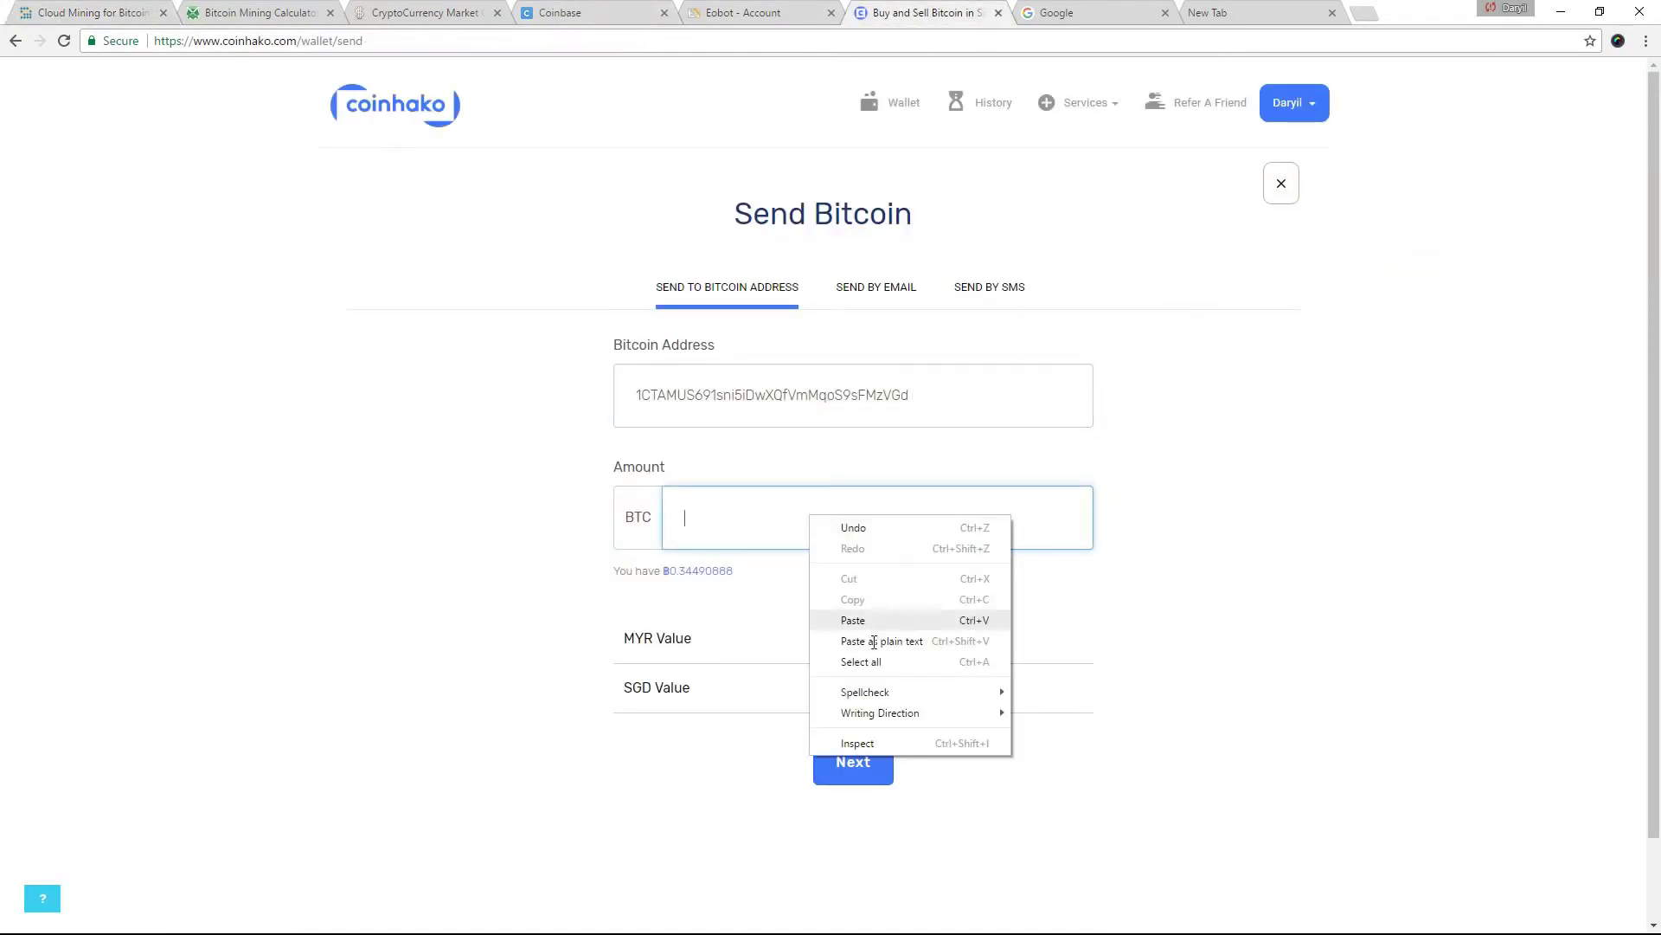
click(843, 620)
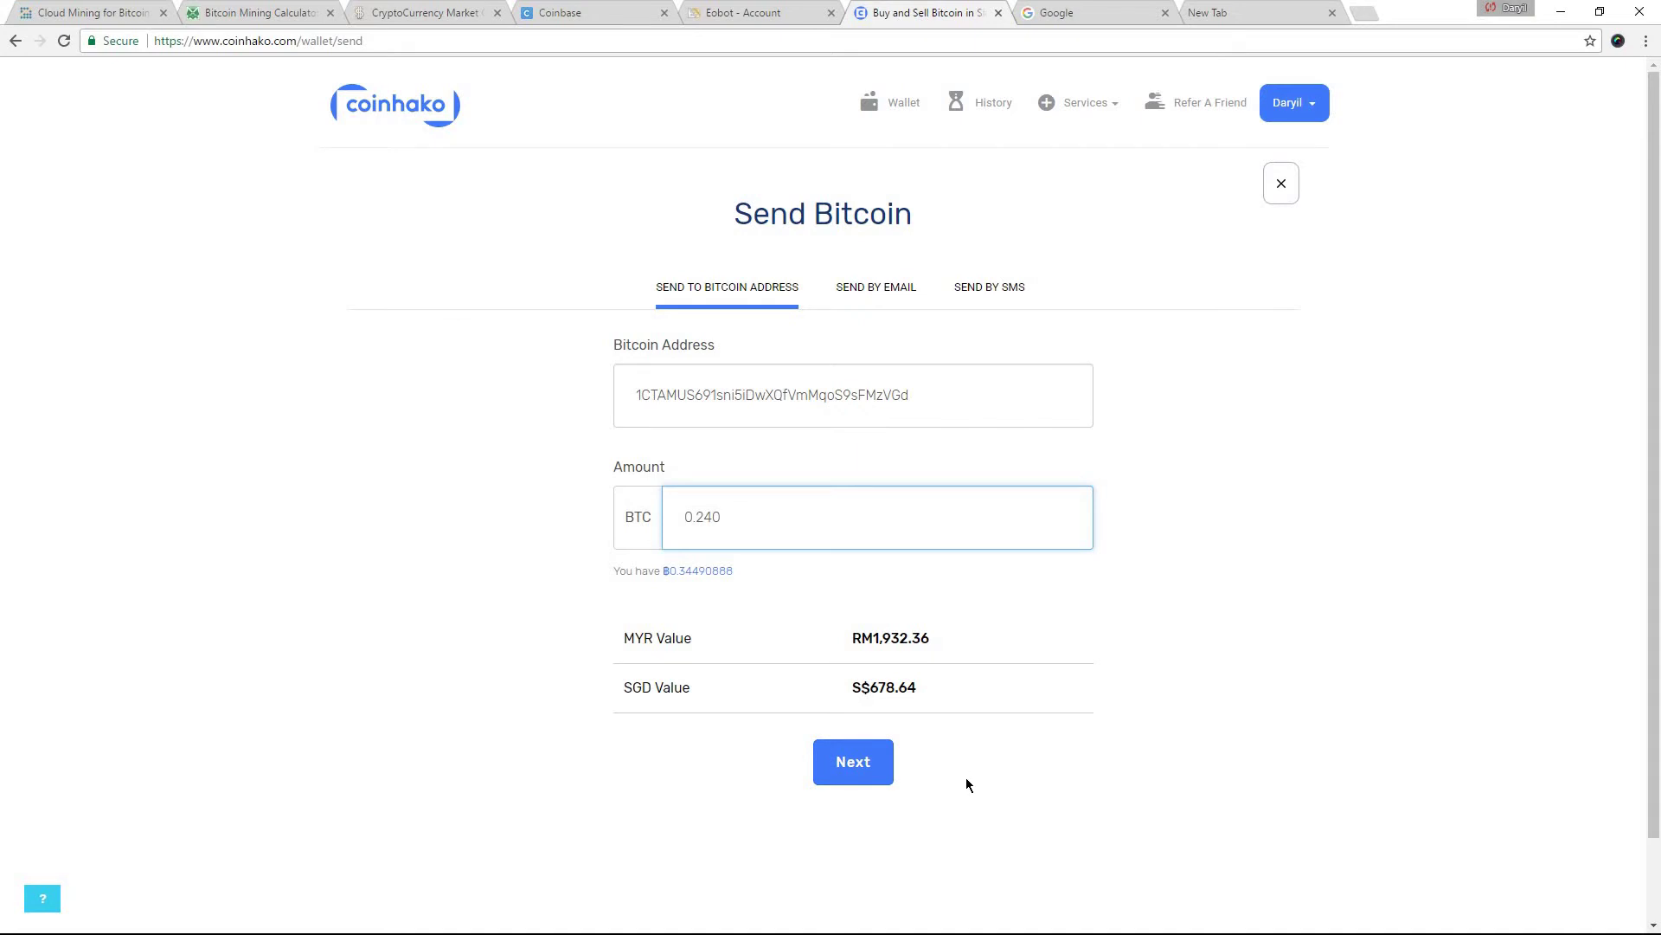
click(843, 779)
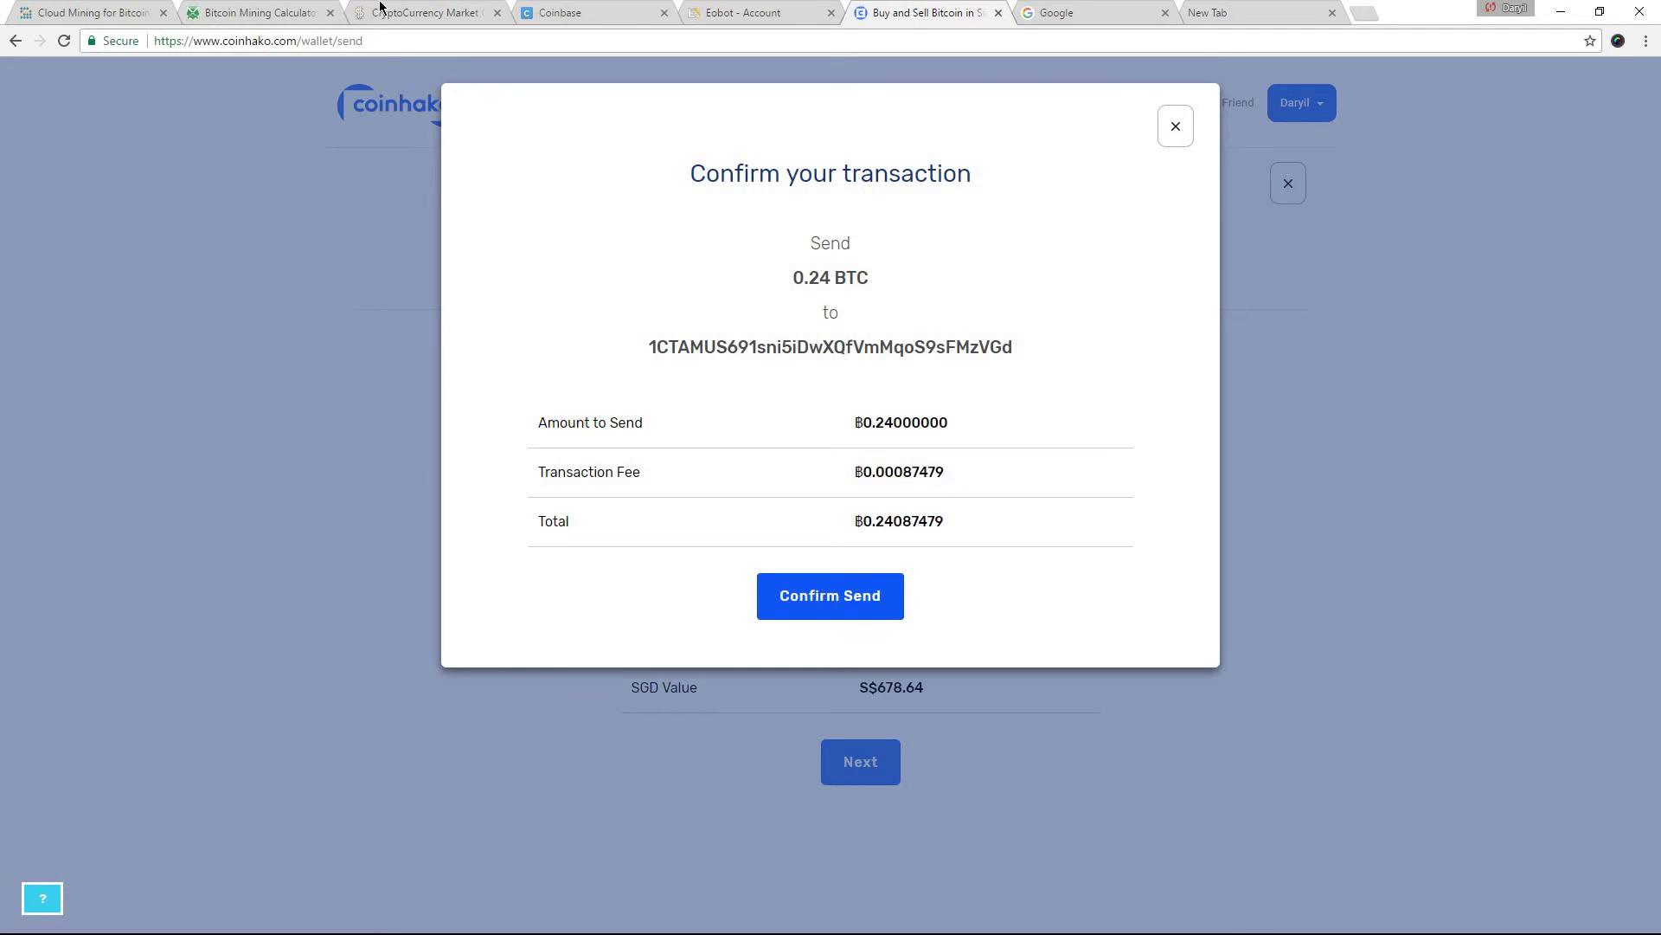
Check that the confirmation's recipient address matches the Genesis Mining order address
click(94, 12)
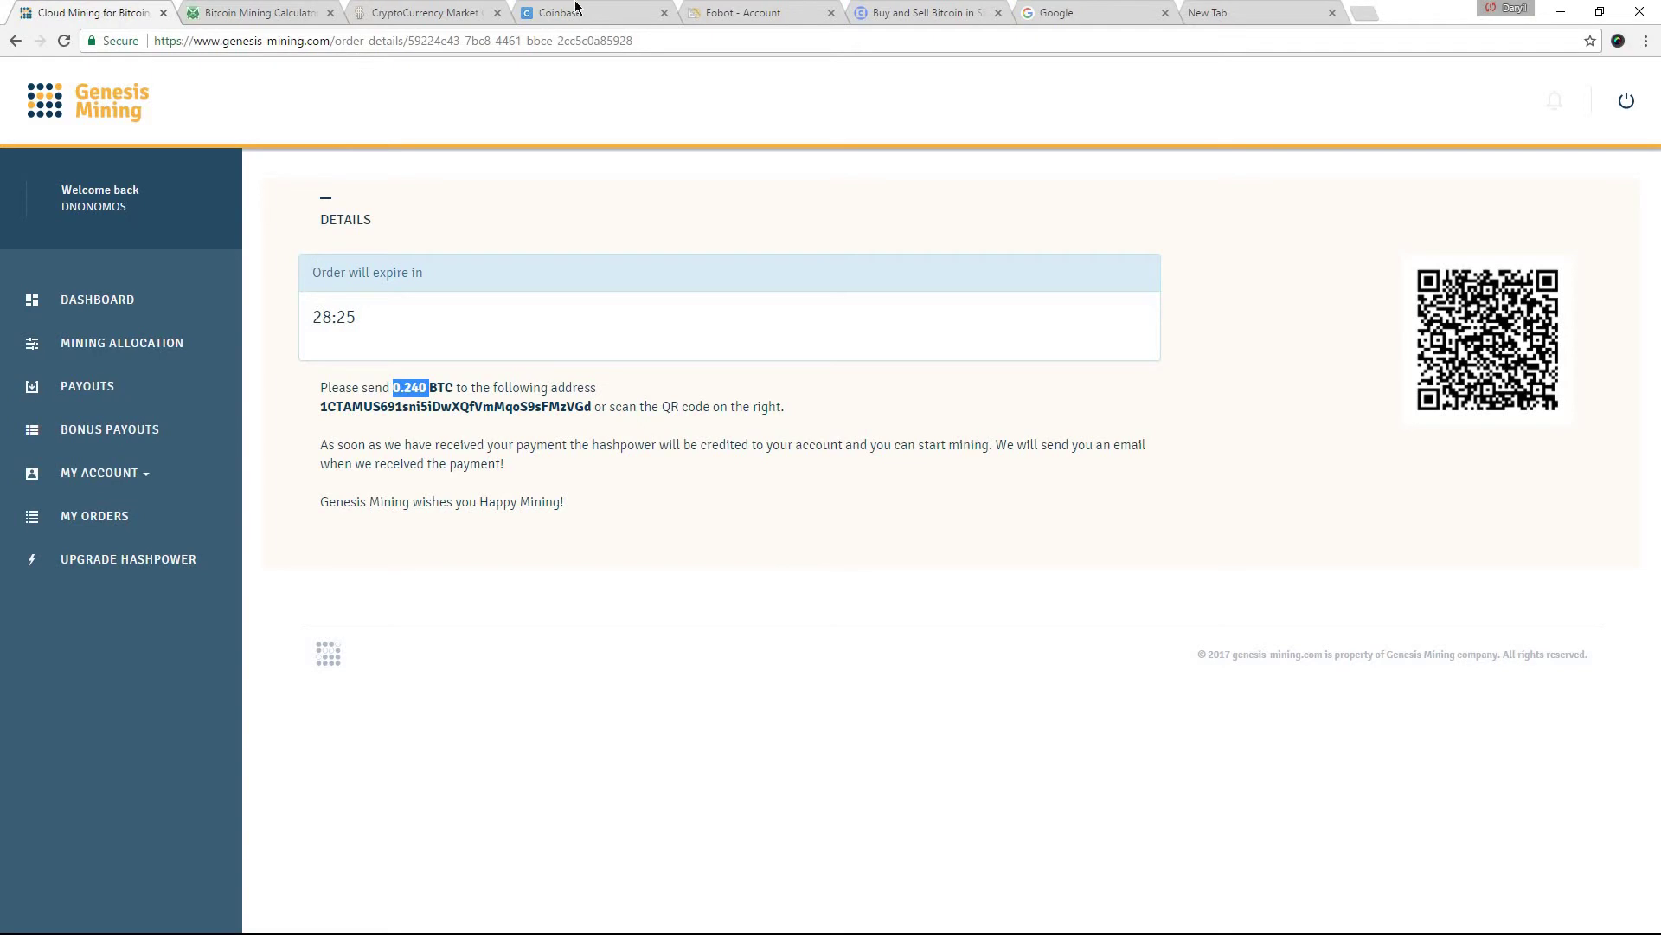
click(893, 11)
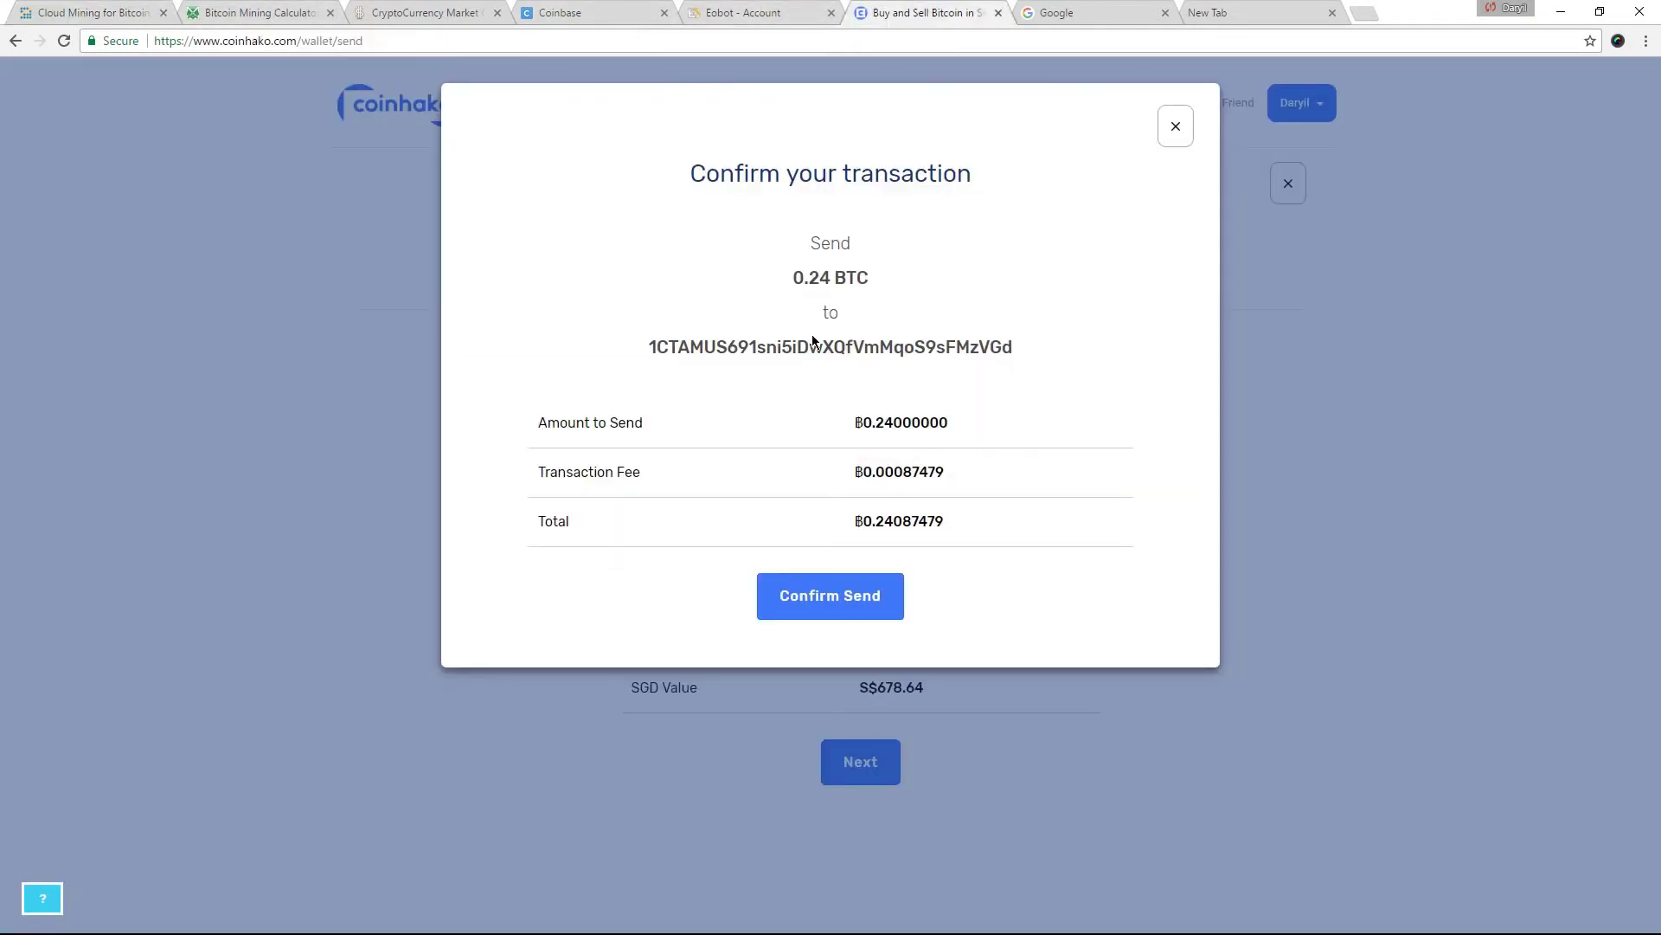
drag(945, 346, 1013, 346)
key(ctrl+shift+Tab)
key(ctrl+shift+Tab)
key(ctrl+shift+Tab)
key(ctrl+shift+Tab)
key(ctrl+shift+Tab)
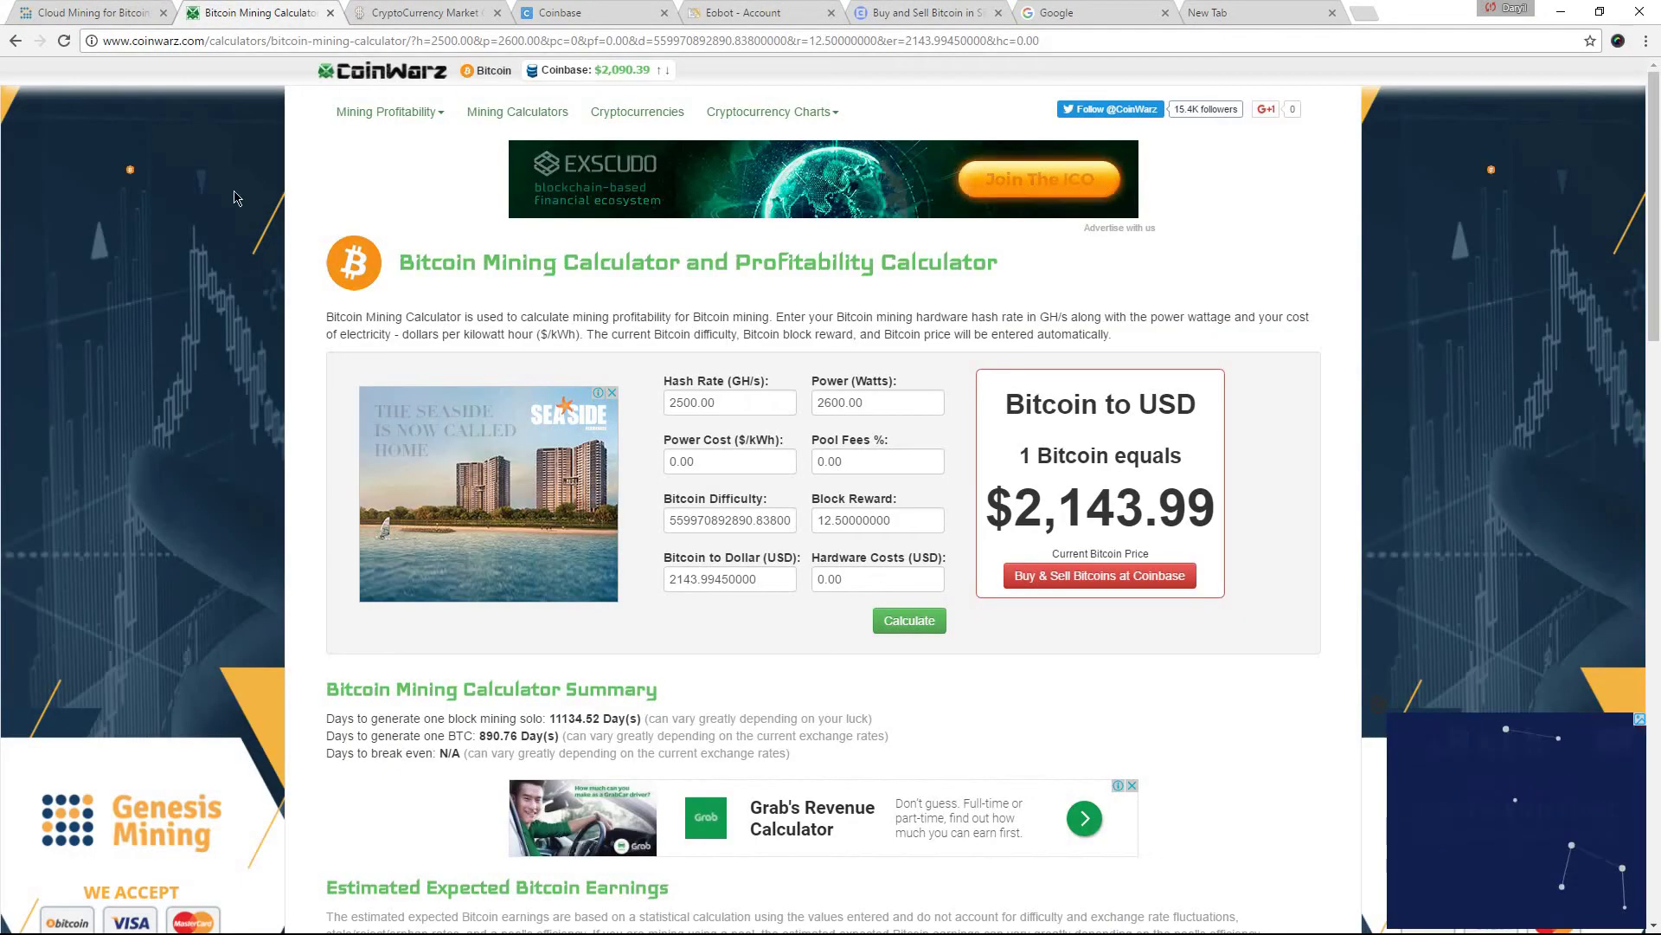
drag(560, 407, 787, 407)
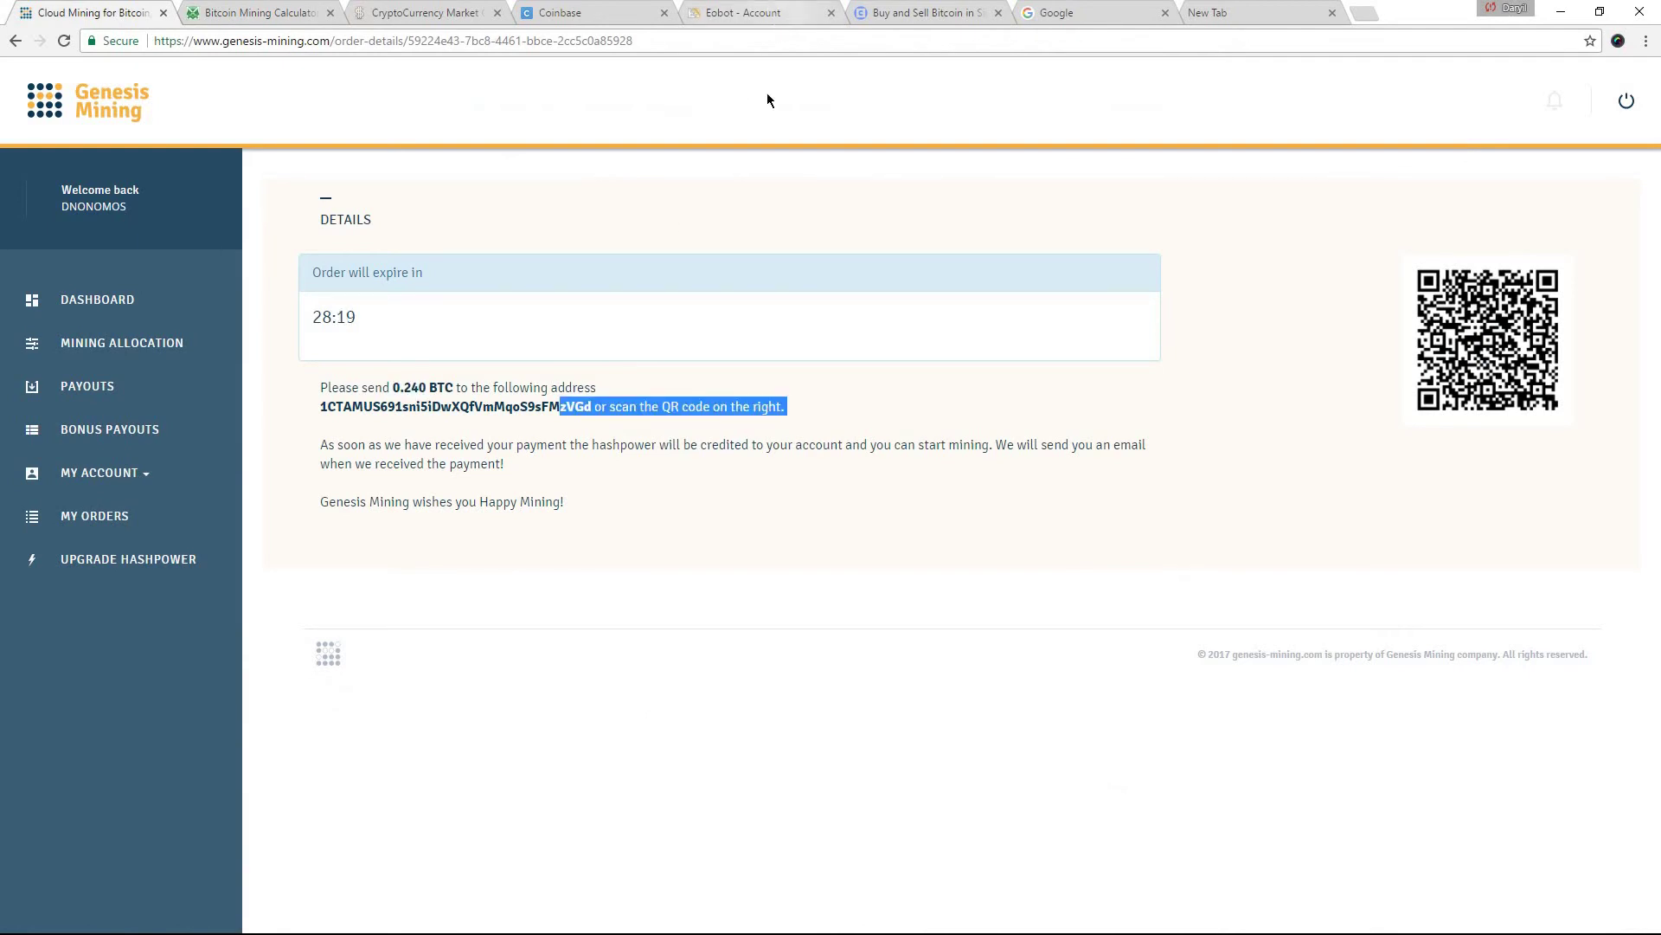
click(776, 24)
key(ctrl+shift+Tab)
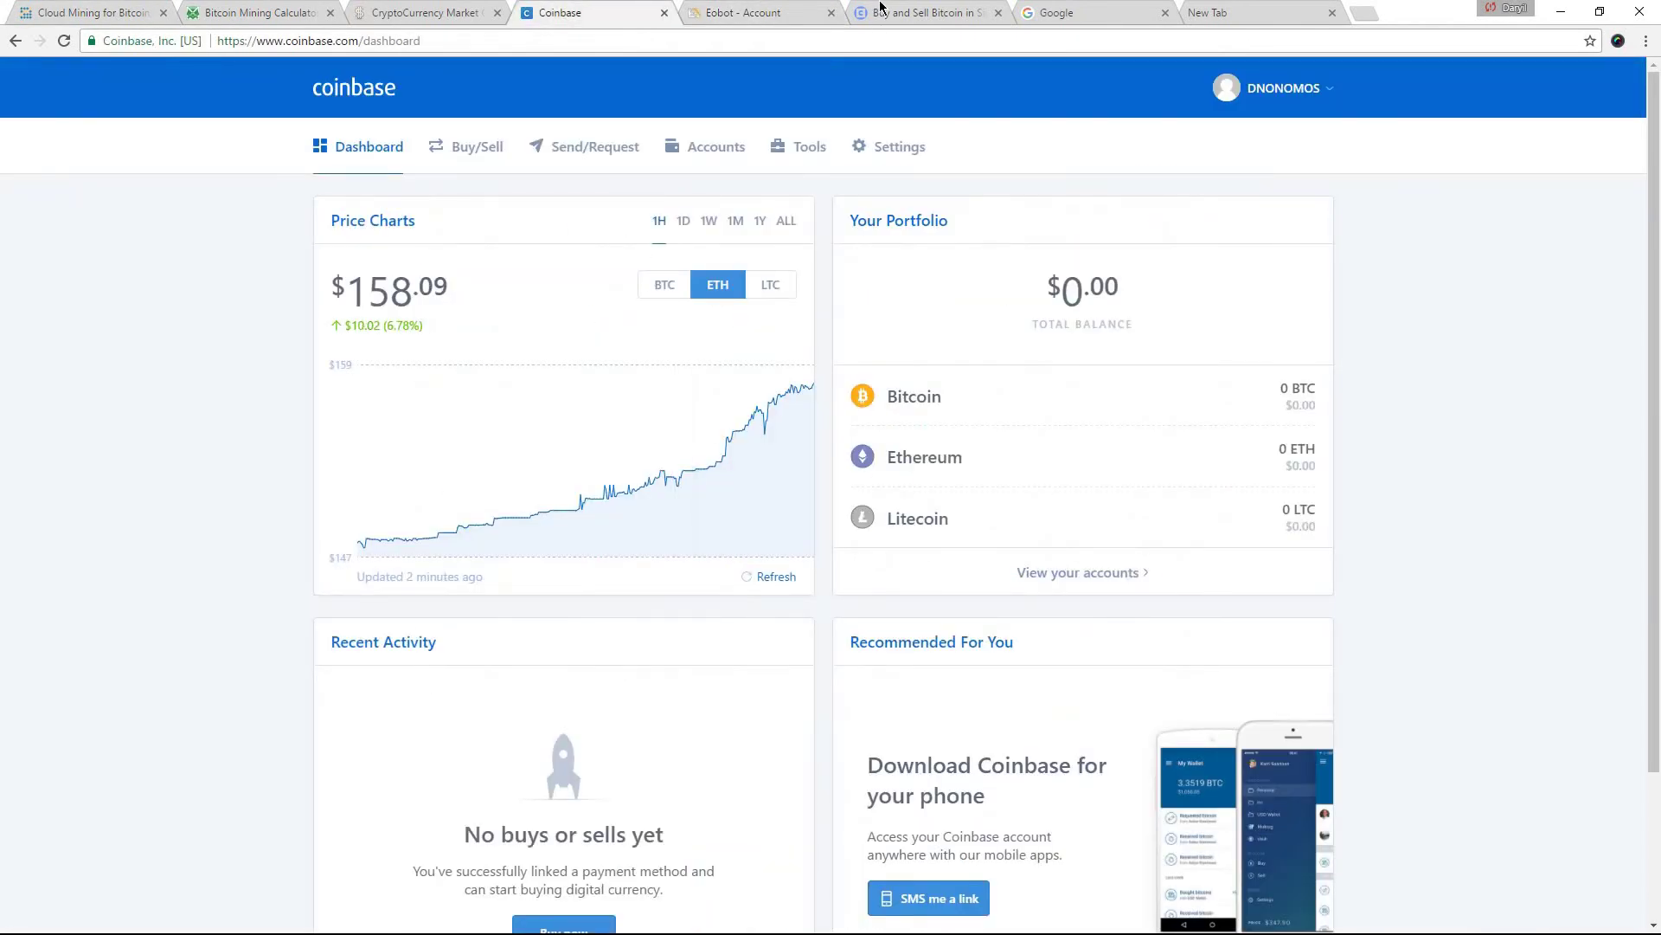
click(877, 9)
Confirm sending 0.24 BTC and dismiss the success summary
click(853, 594)
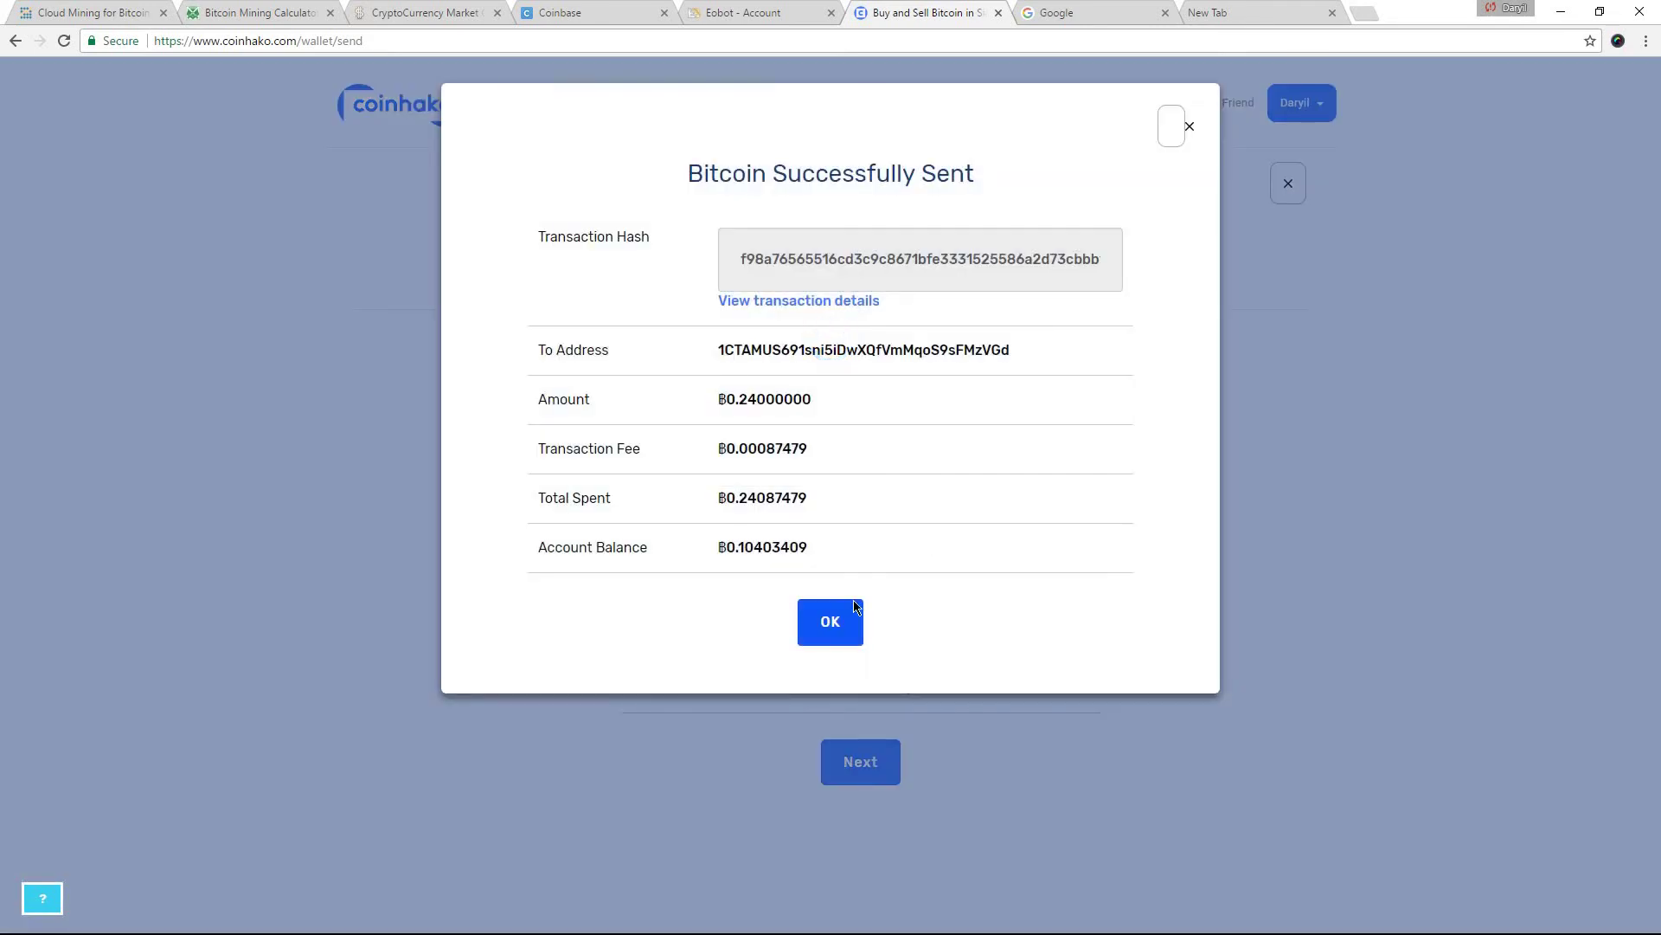
click(827, 617)
click(251, 12)
Reload the order page to see 'We have received your payment!', then open the Dashboard
click(91, 12)
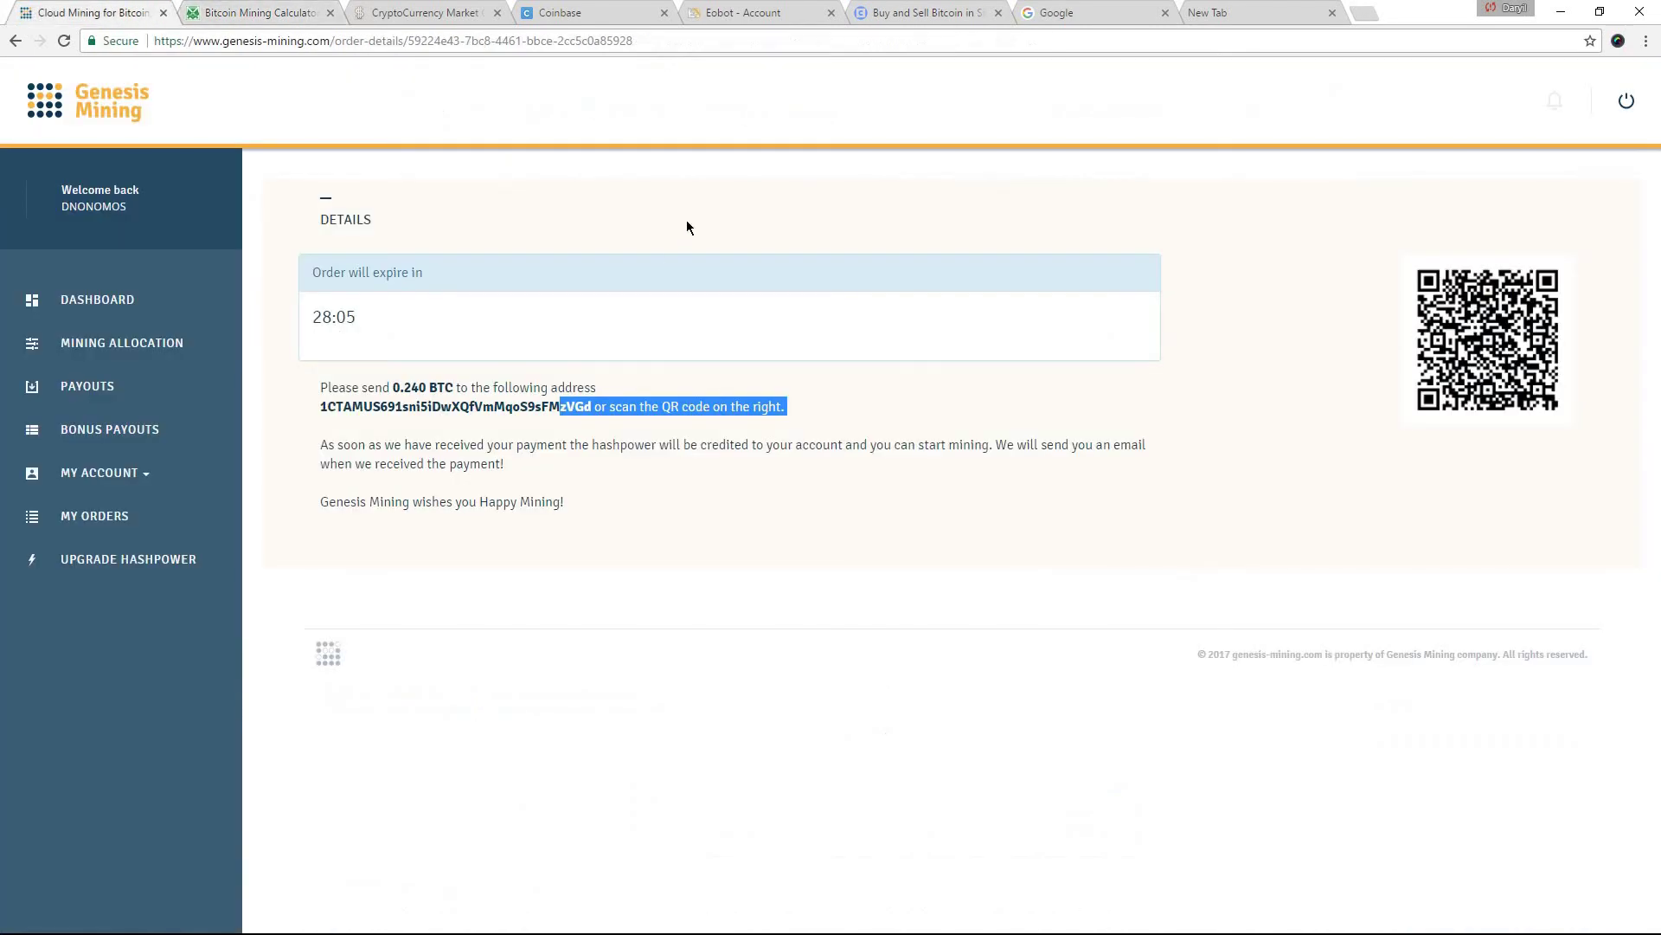
key(F5)
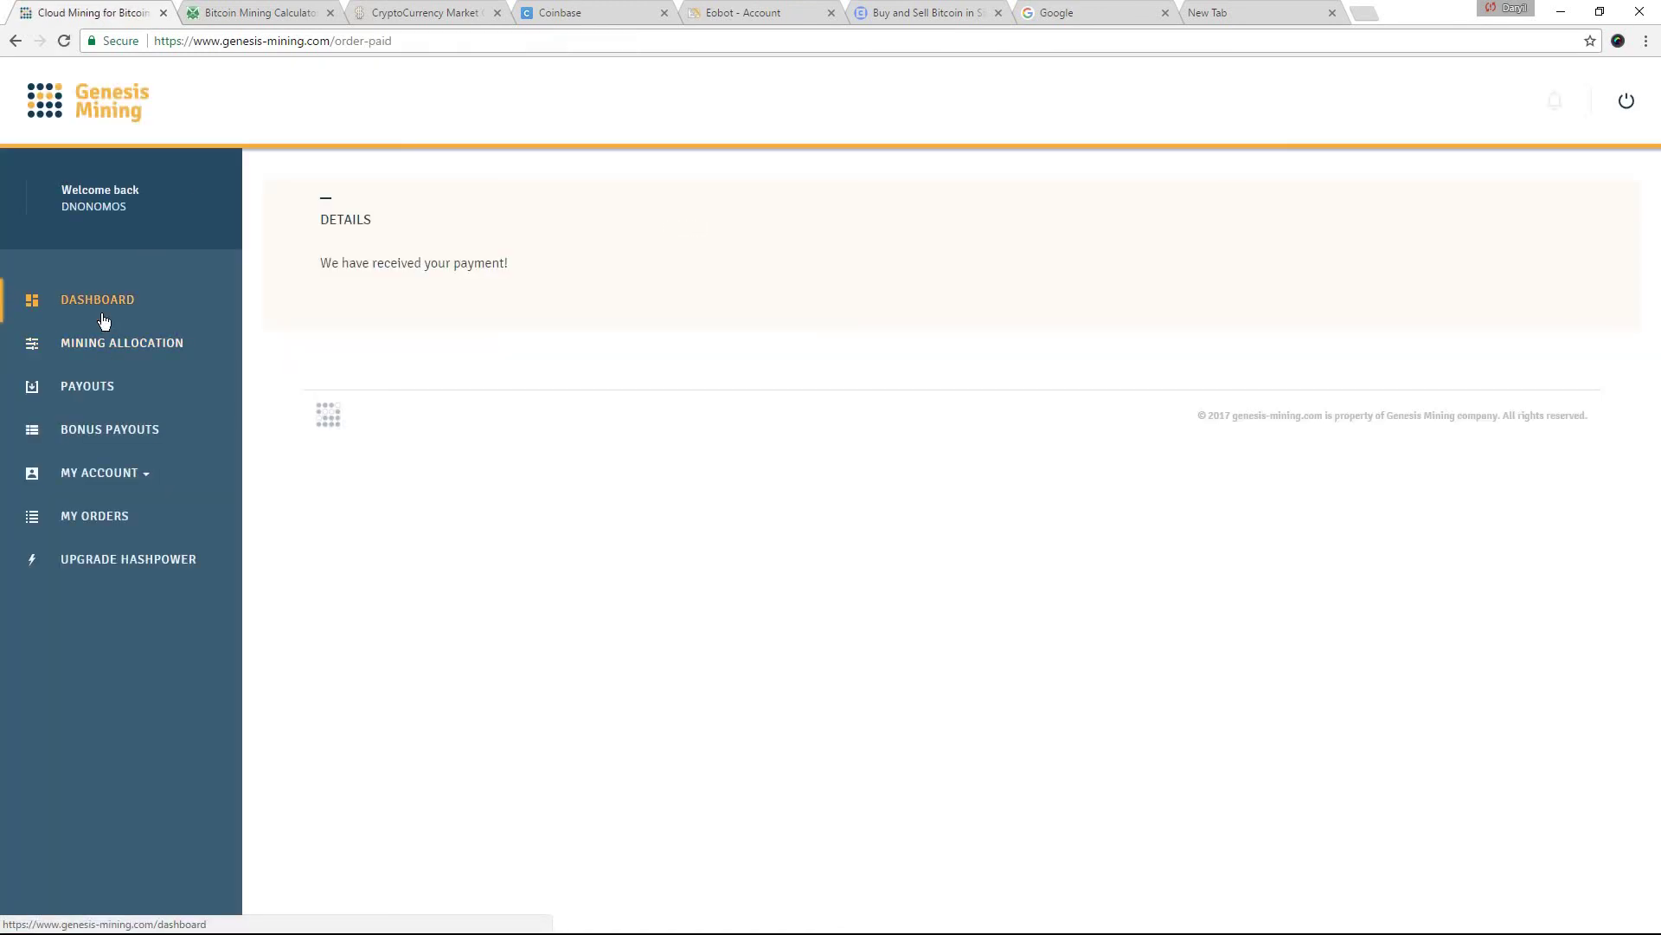
click(102, 307)
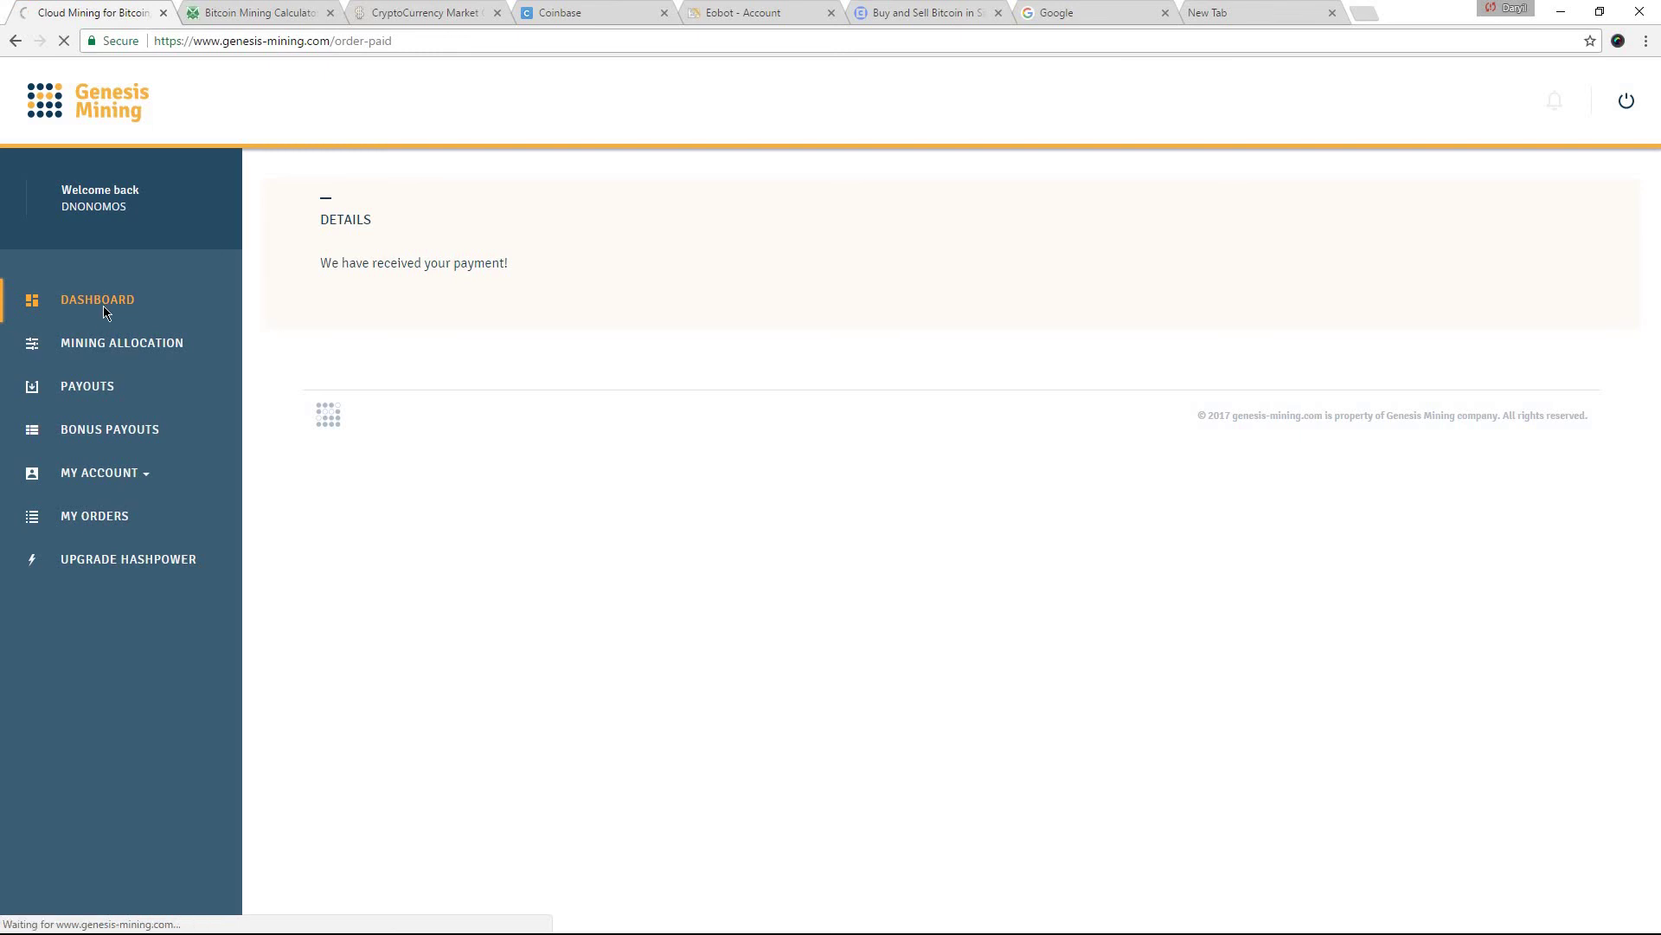